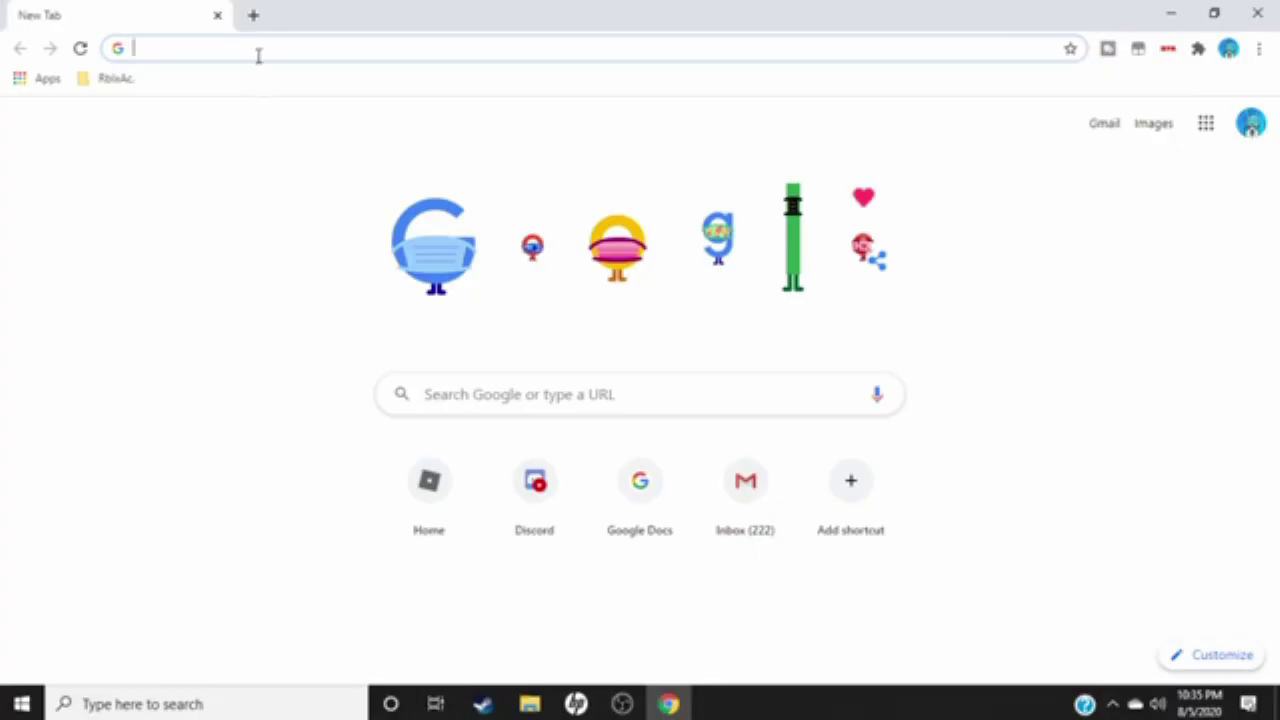
- Search Google for 'blender 2.8', open the blender.org 2.80 release page, then minimize Chrome
{"action": "left_click", "coordinate": [258, 58]}
{"action": "left_click", "coordinate": [286, 100]}
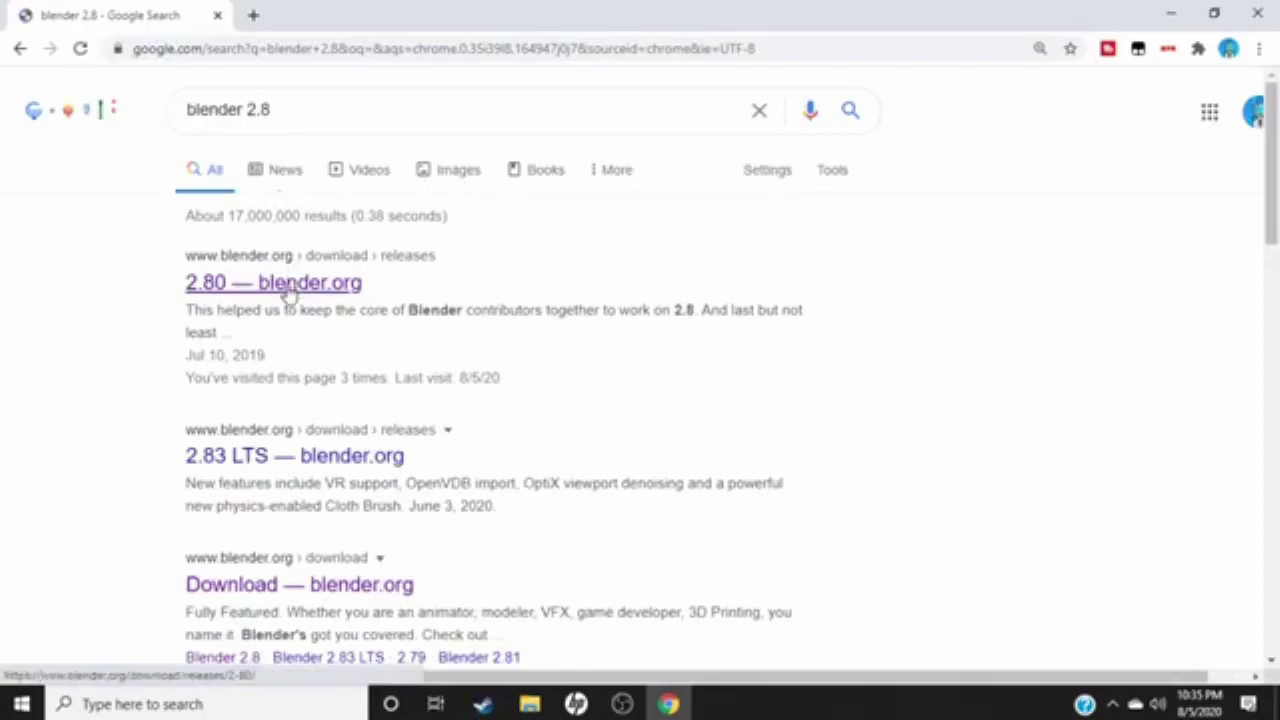
{"action": "left_click", "coordinate": [288, 294]}
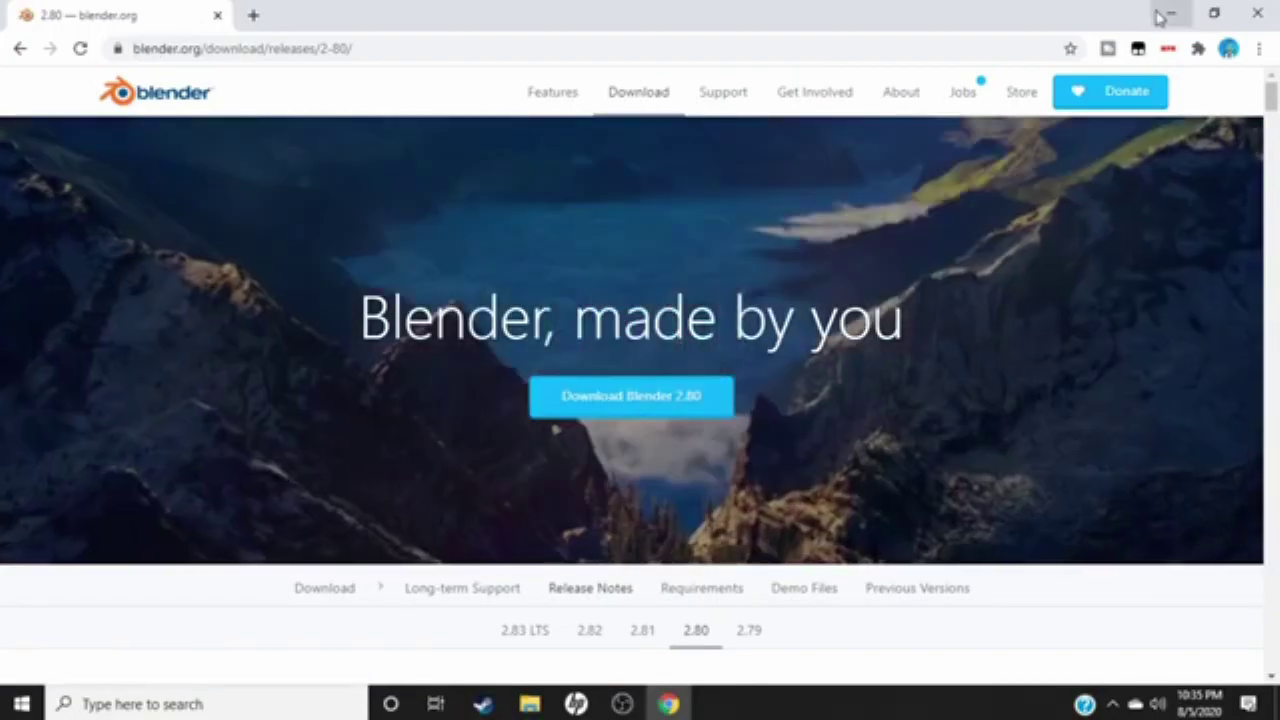
{"action": "left_click", "coordinate": [1171, 14]}
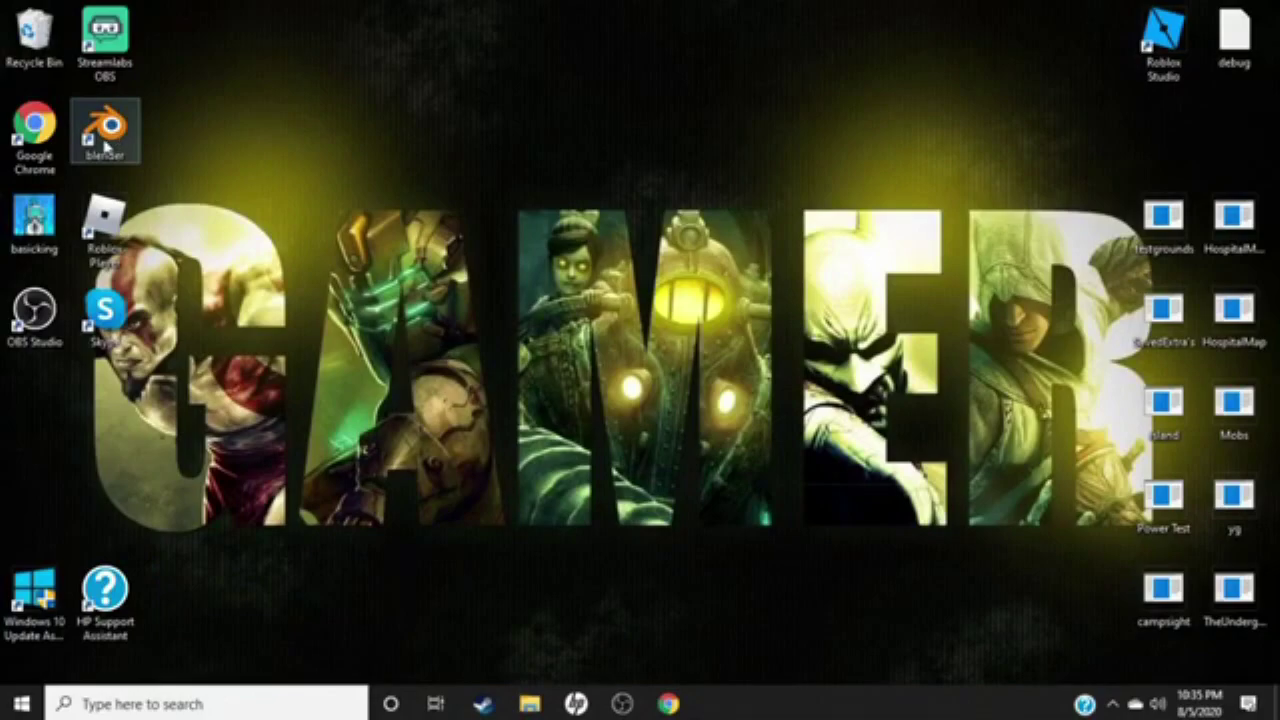
- Launch Blender from the desktop icon and start a new General scene
{"action": "double_click", "coordinate": [105, 130]}
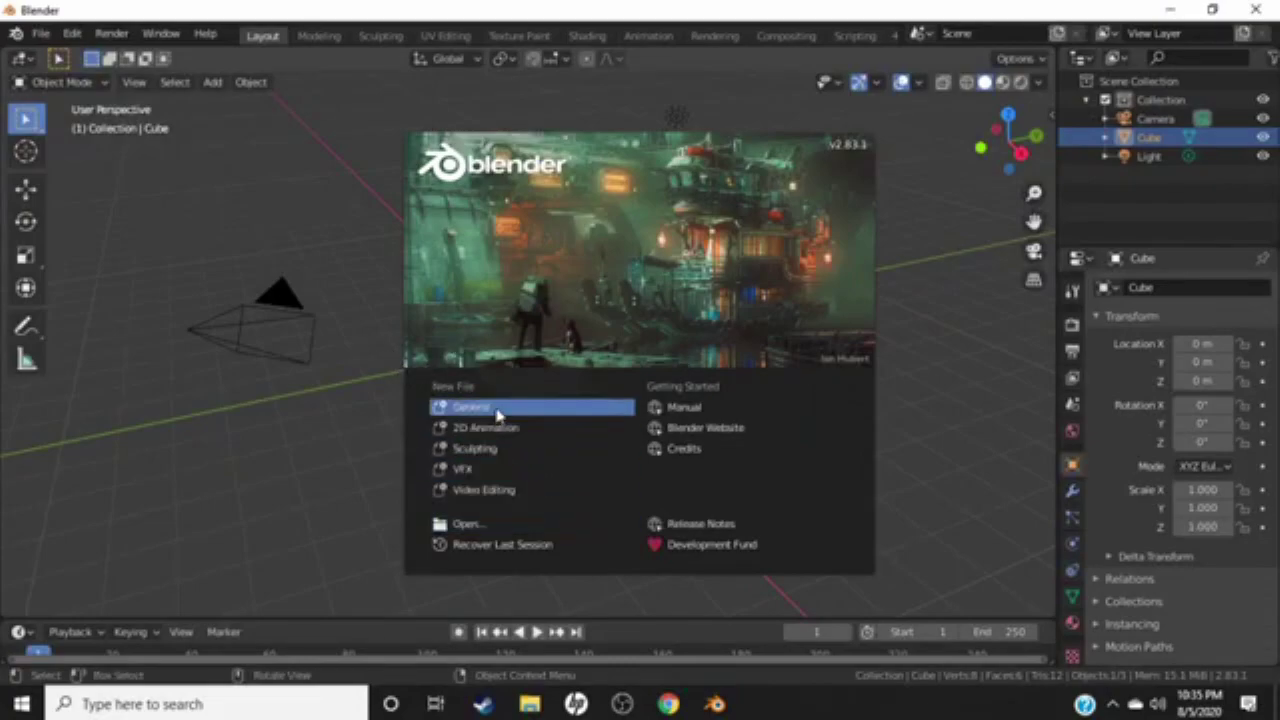
{"action": "left_click", "coordinate": [497, 408]}
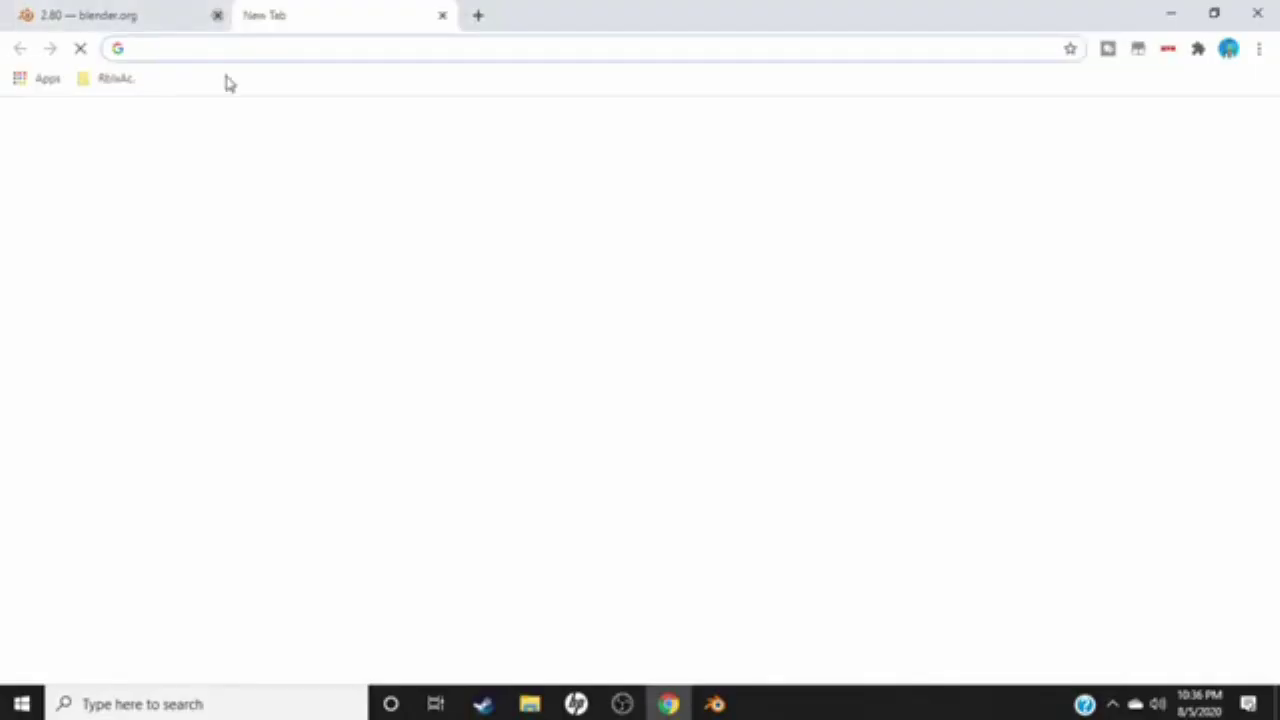
- Go to youtube.com in the browser's address bar
{"action": "type", "text": "youtube."}
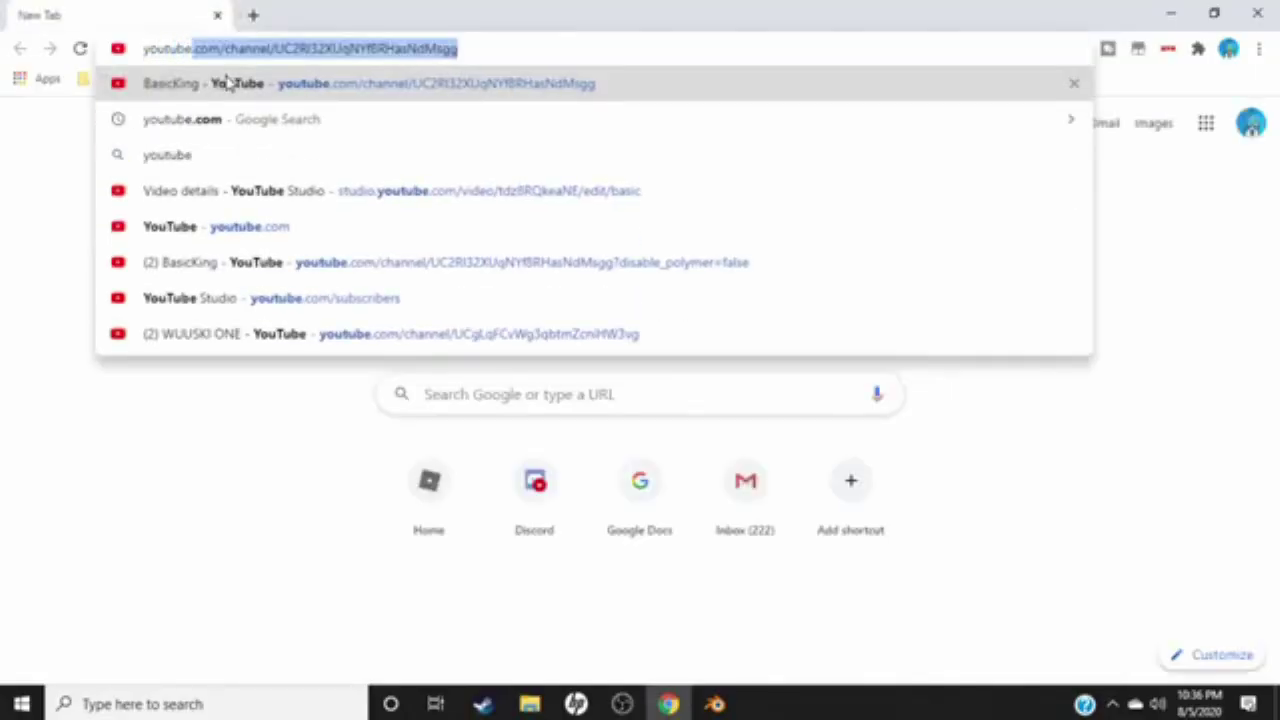
{"action": "type", "text": "com"}
{"action": "key", "text": "Delete"}
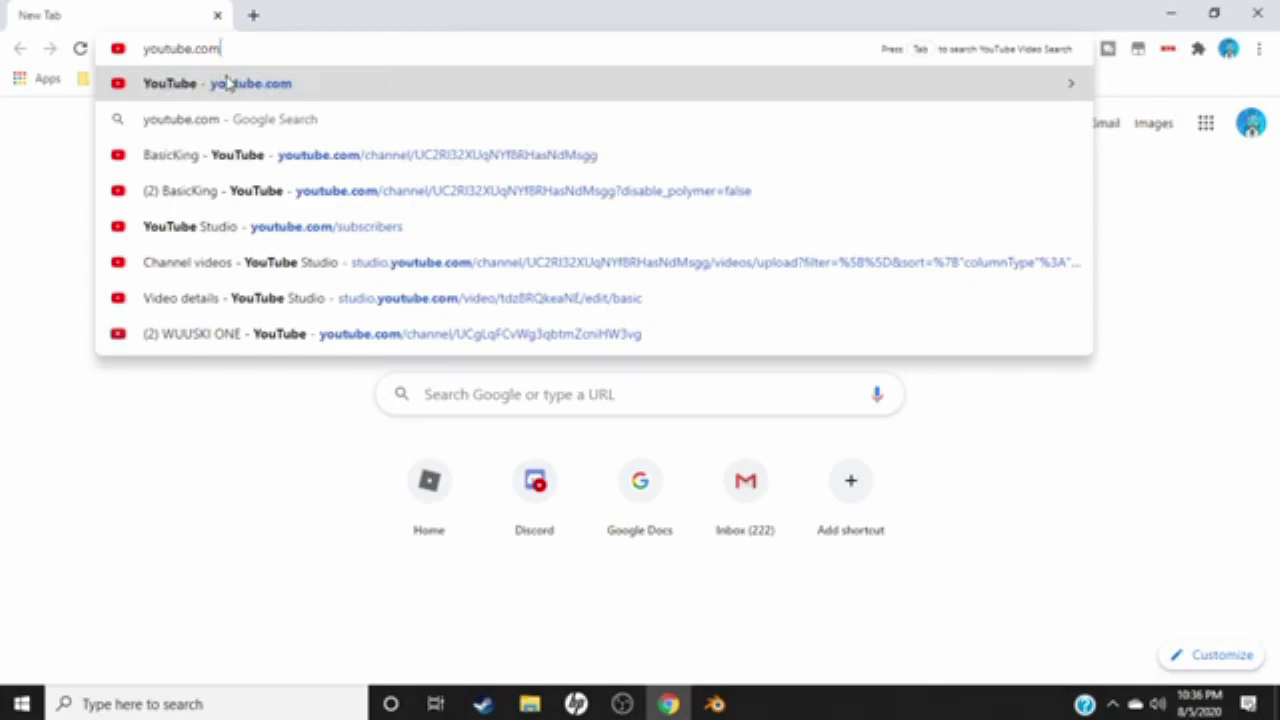
{"action": "key", "text": "Return"}
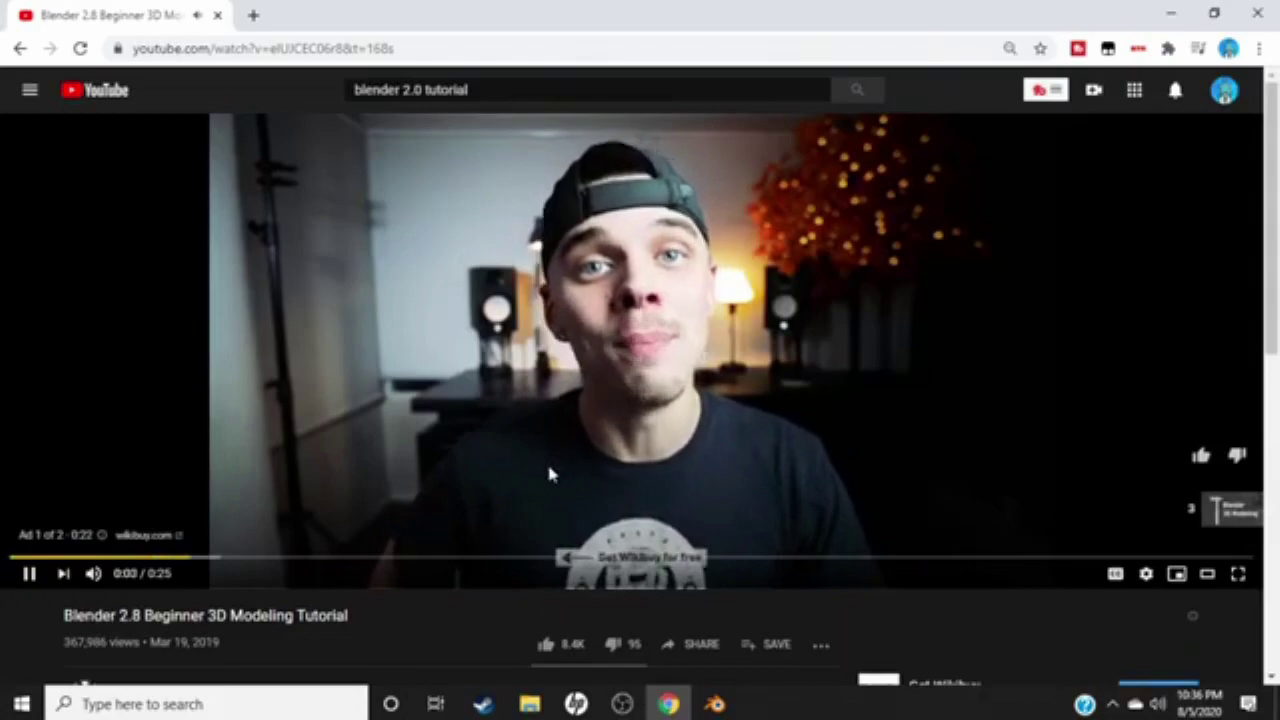
- Skip the ads on the Blender 2.8 beginner tutorial and rewind it to the start
{"action": "left_click", "coordinate": [1160, 498]}
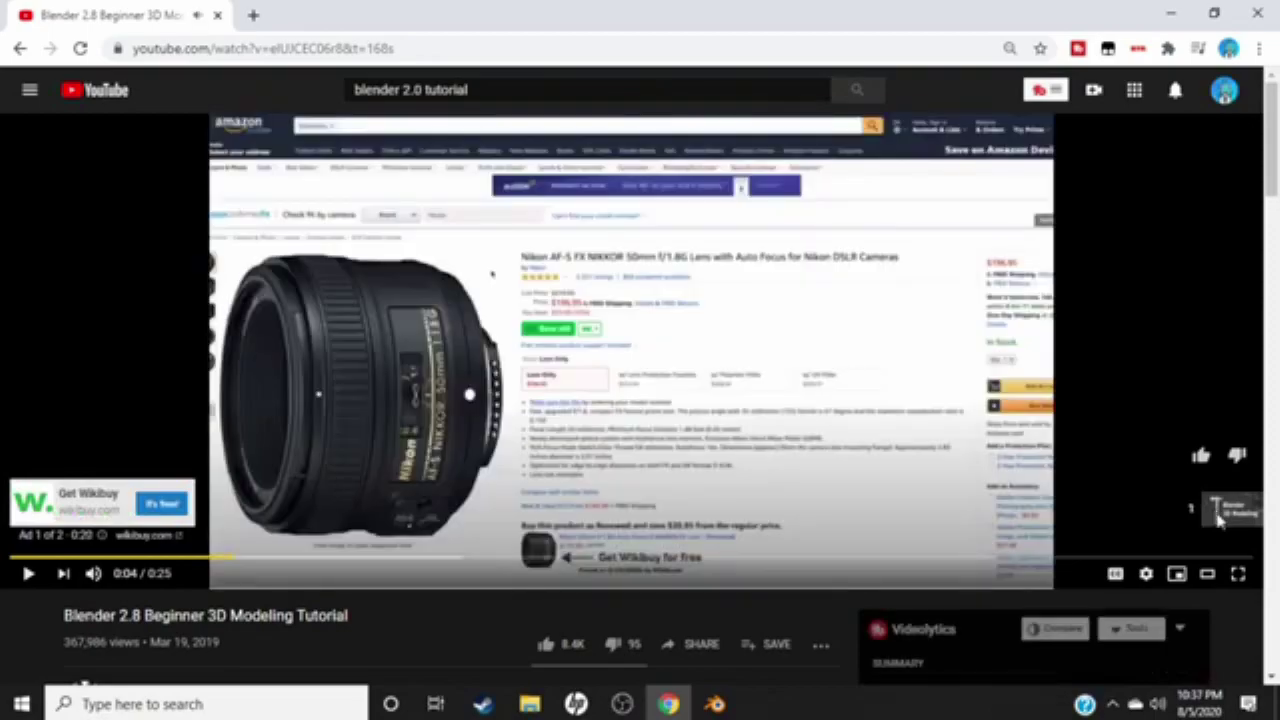
{"action": "left_click", "coordinate": [1220, 518]}
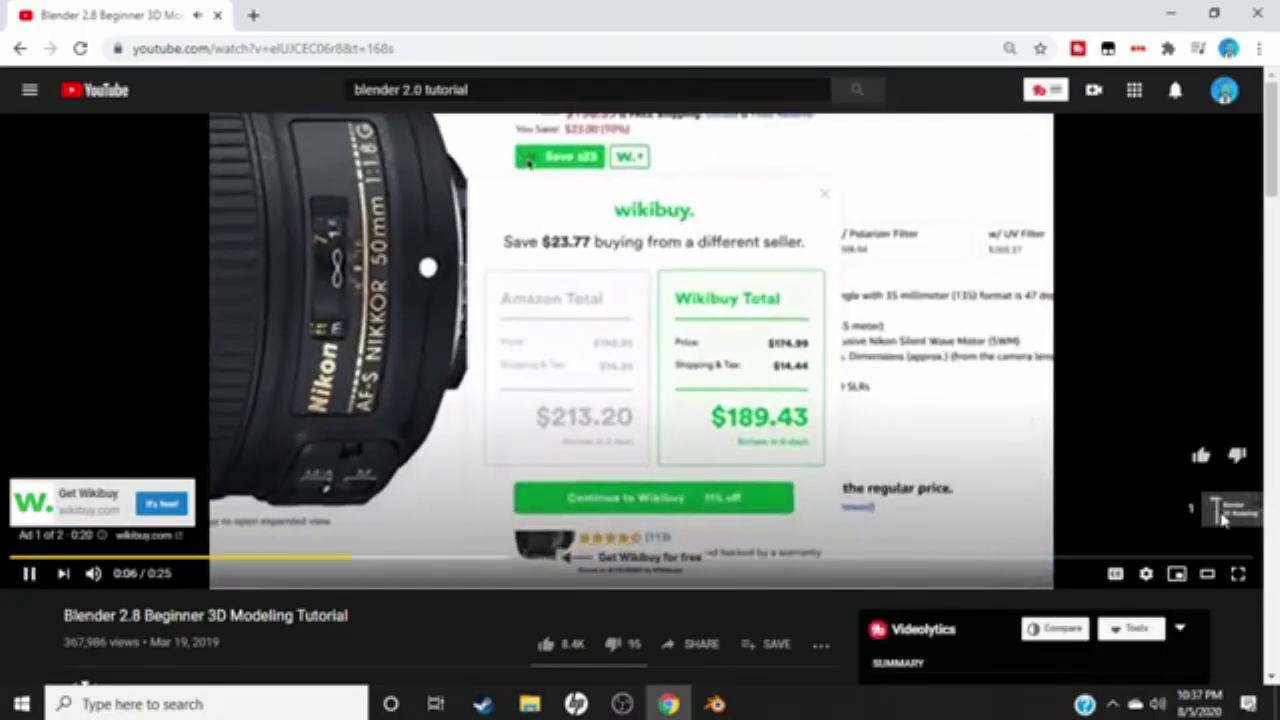
{"action": "left_click", "coordinate": [1222, 510]}
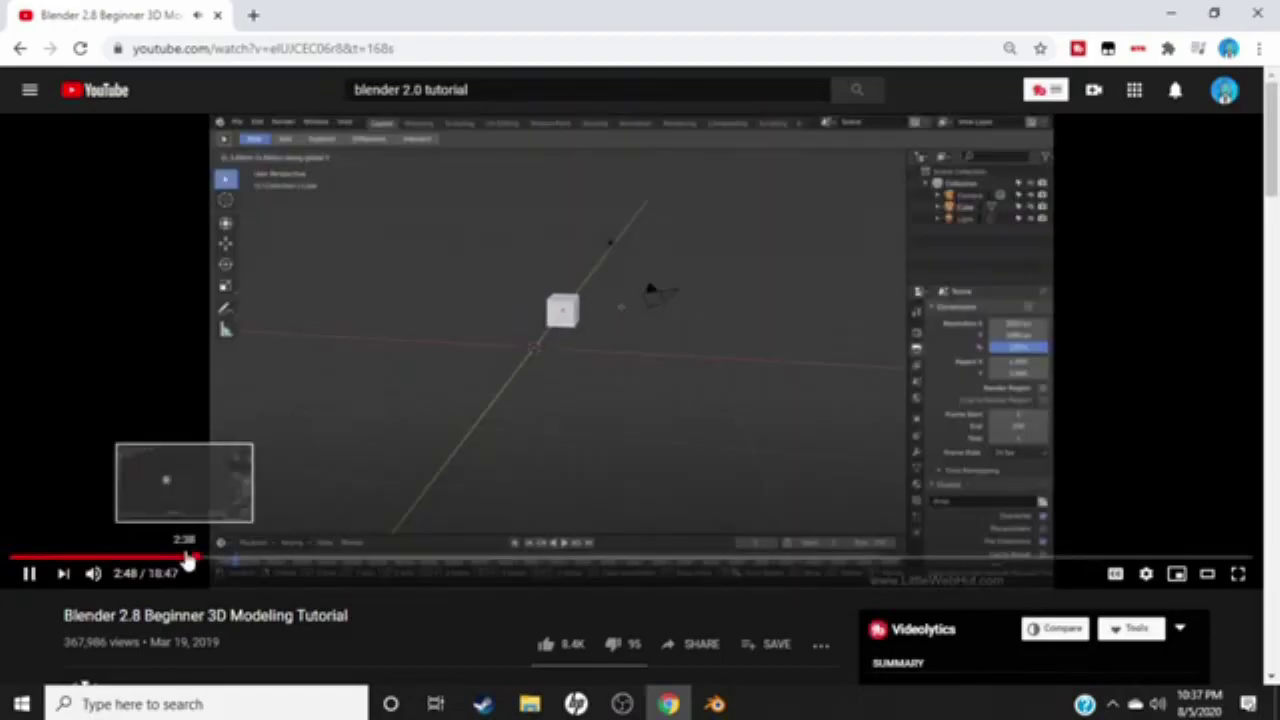
{"action": "left_click", "coordinate": [12, 556]}
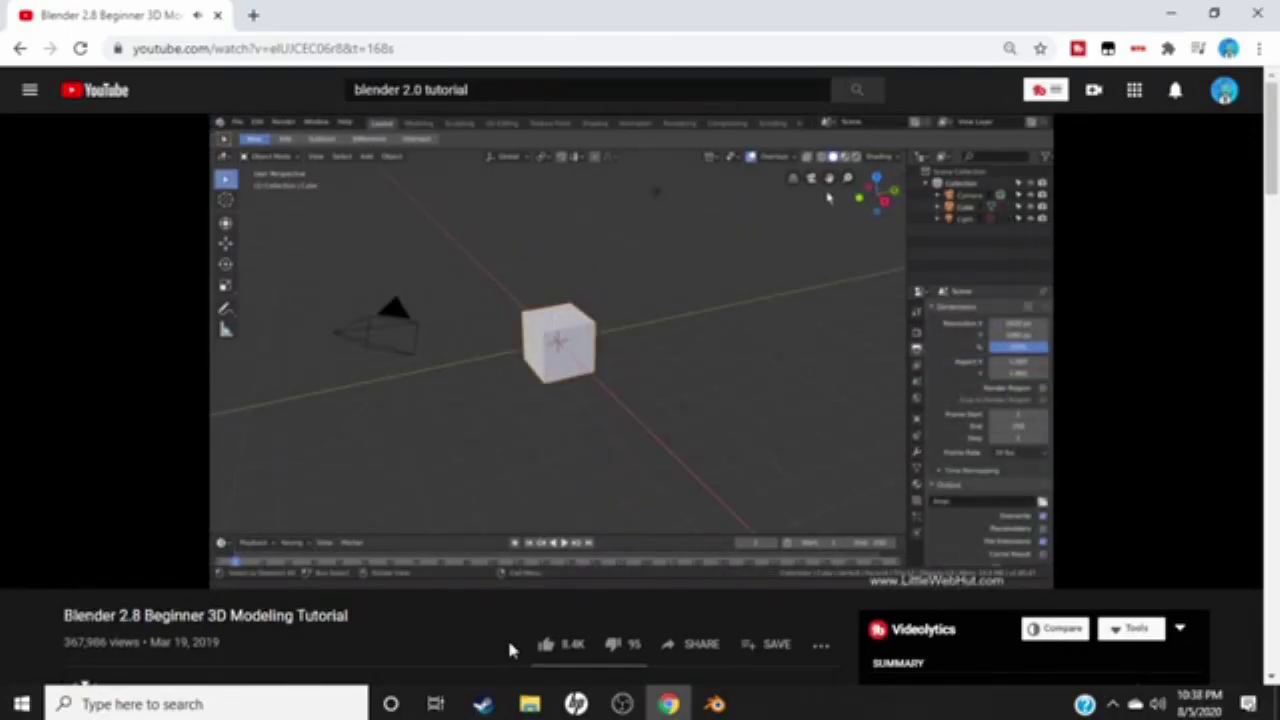
- Switch between Blender and the tutorial, orbiting the view around the default cube
{"action": "left_click", "coordinate": [715, 704]}
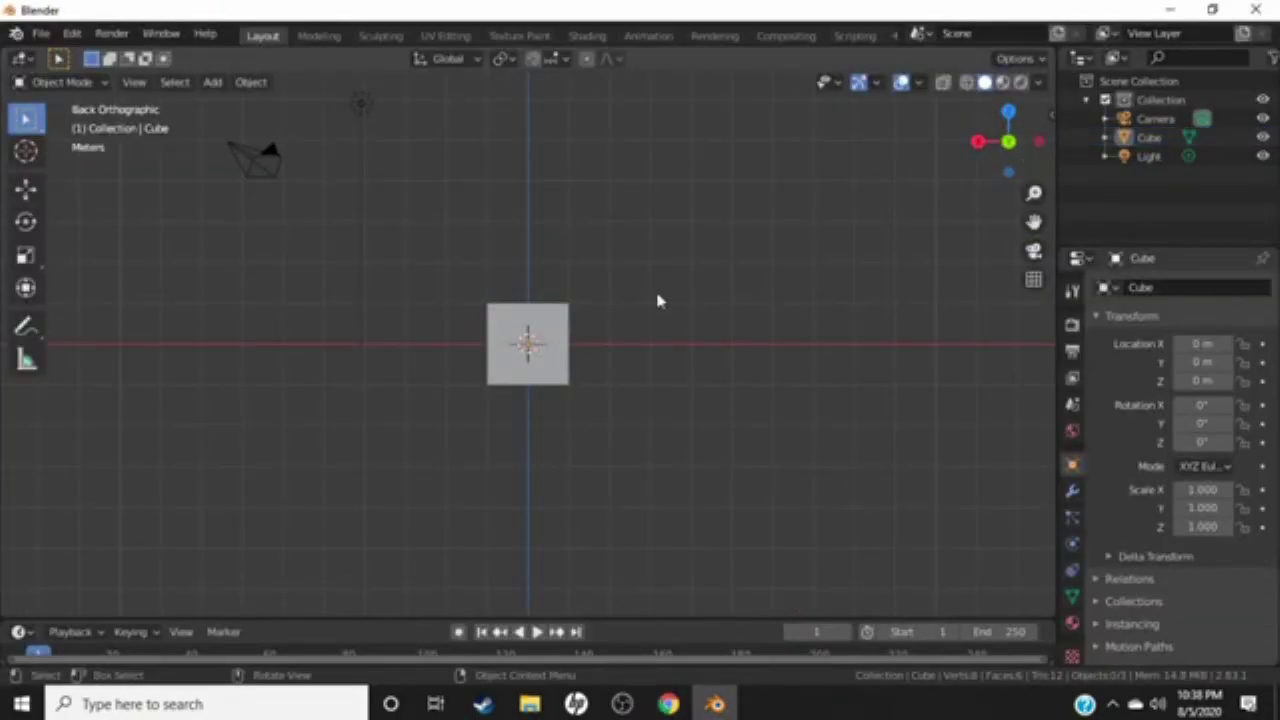
{"action": "middle_click_drag", "start_coordinate": [657, 297], "coordinate": [643, 263]}
{"action": "key", "text": "KP_0"}
{"action": "left_click", "coordinate": [622, 704]}
{"action": "left_click", "coordinate": [678, 705]}
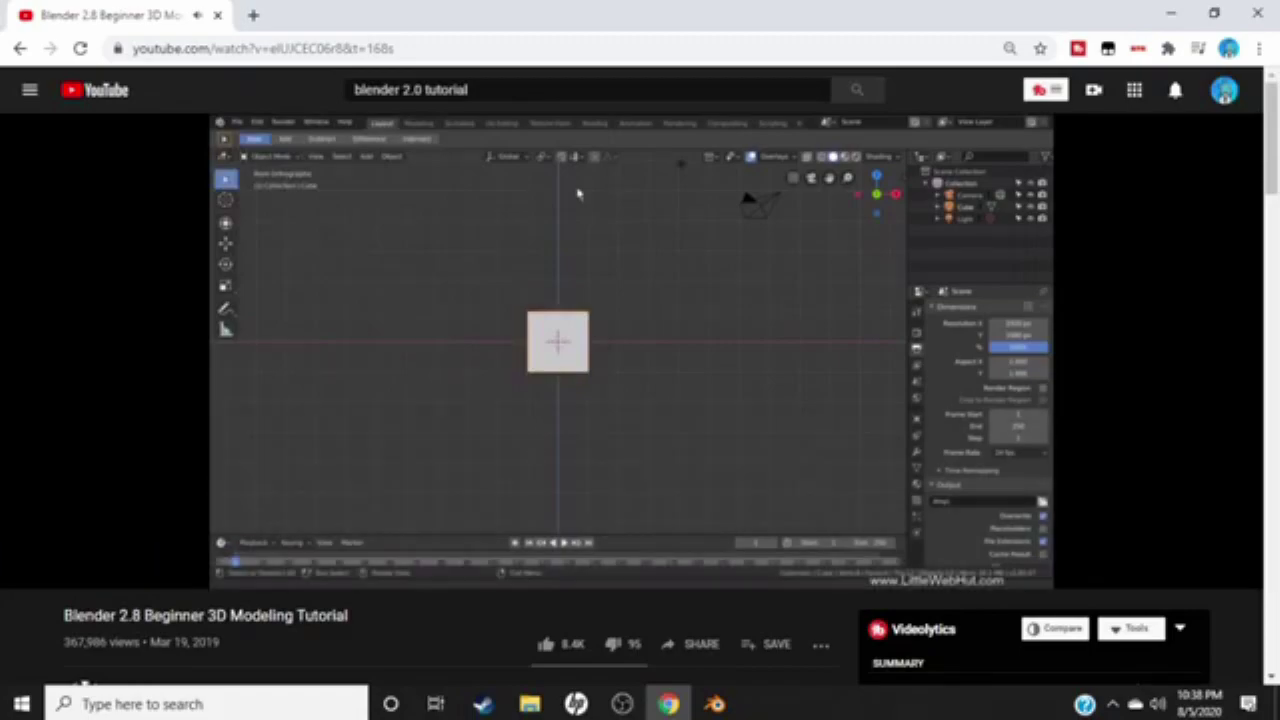
{"action": "key", "text": "alt+Tab"}
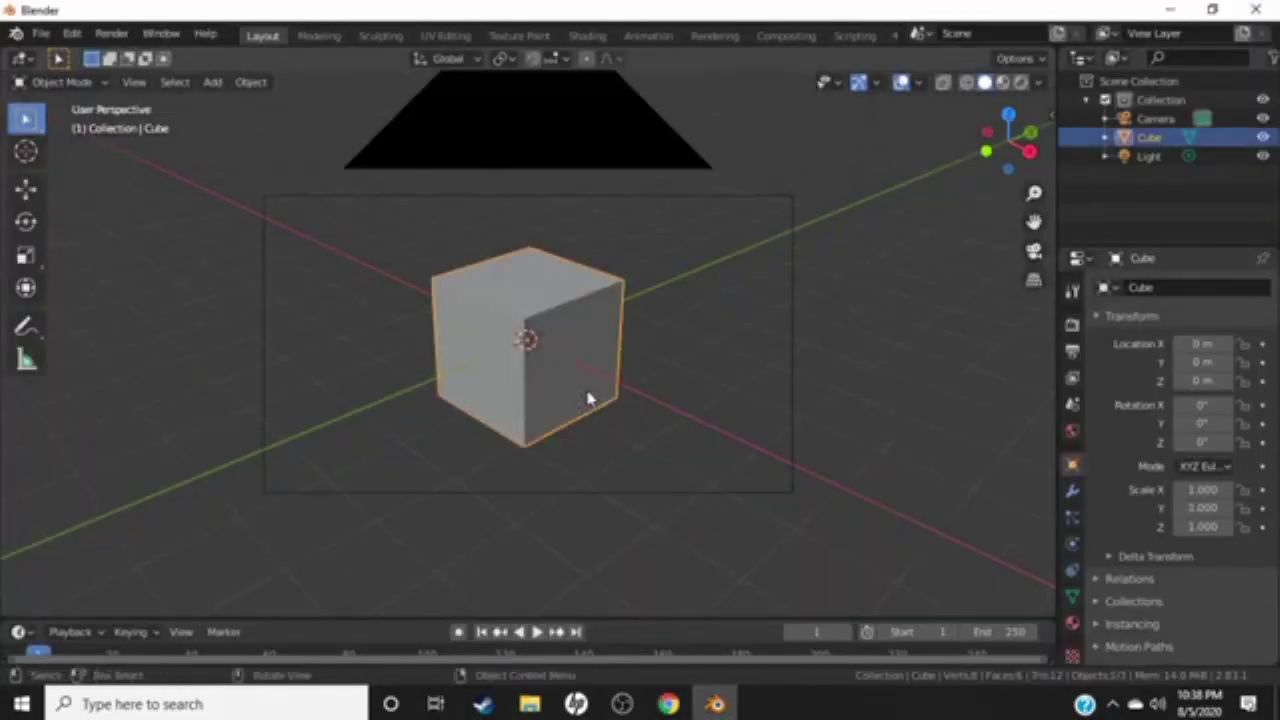
{"action": "mouse_move", "coordinate": [588, 400]}
{"action": "middle_mouse_down"}
{"action": "mouse_move", "coordinate": [640, 354]}
{"action": "mouse_move", "coordinate": [608, 271]}
{"action": "middle_mouse_up"}
{"action": "key", "text": "alt+Tab"}
{"action": "key", "text": "alt+Tab"}
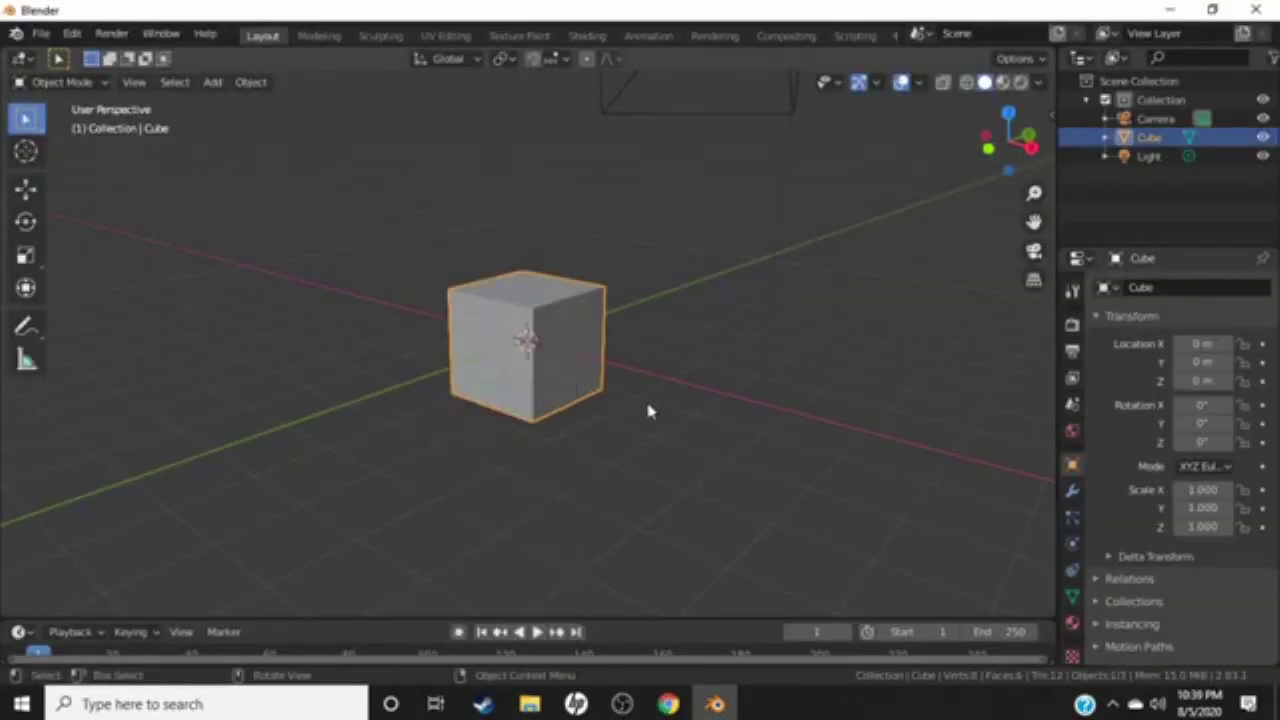
- Move the cube slightly off the origin to about 0.143, 0.2315, 0.2471
{"action": "key", "text": "g"}
{"action": "left_click", "coordinate": [588, 334]}
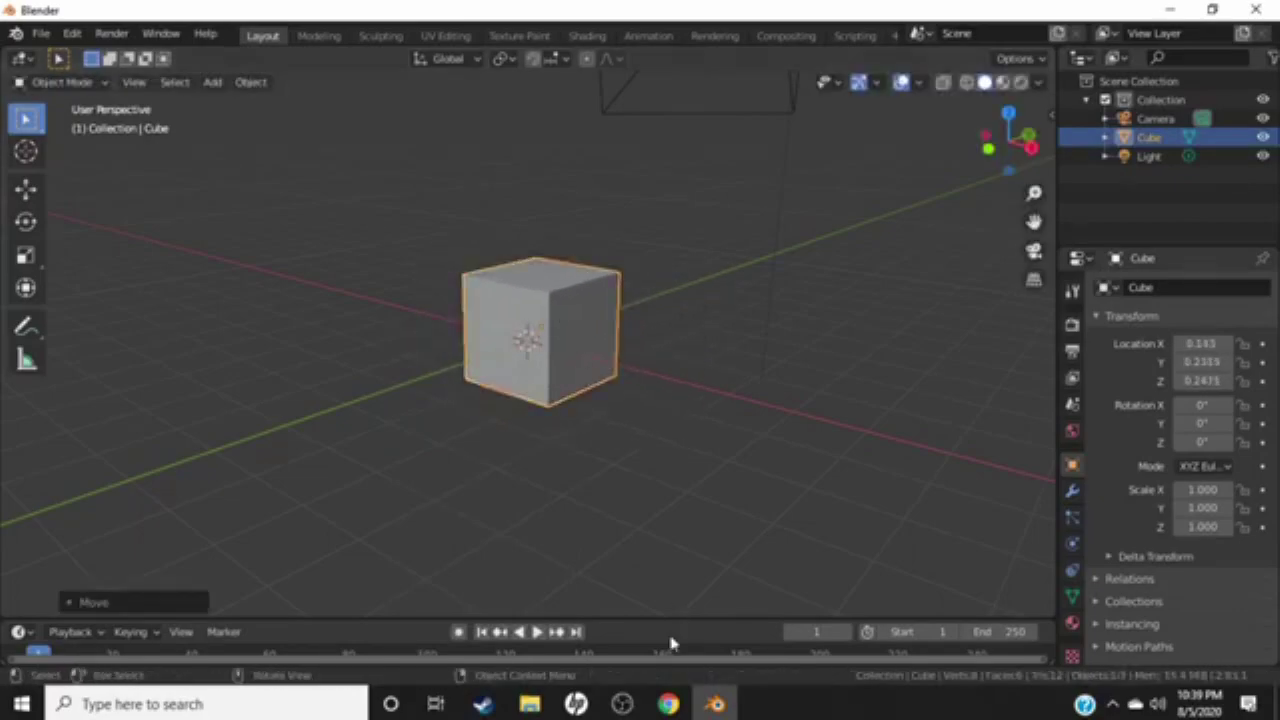
{"action": "key", "text": "x"}
{"action": "left_click", "coordinate": [668, 704]}
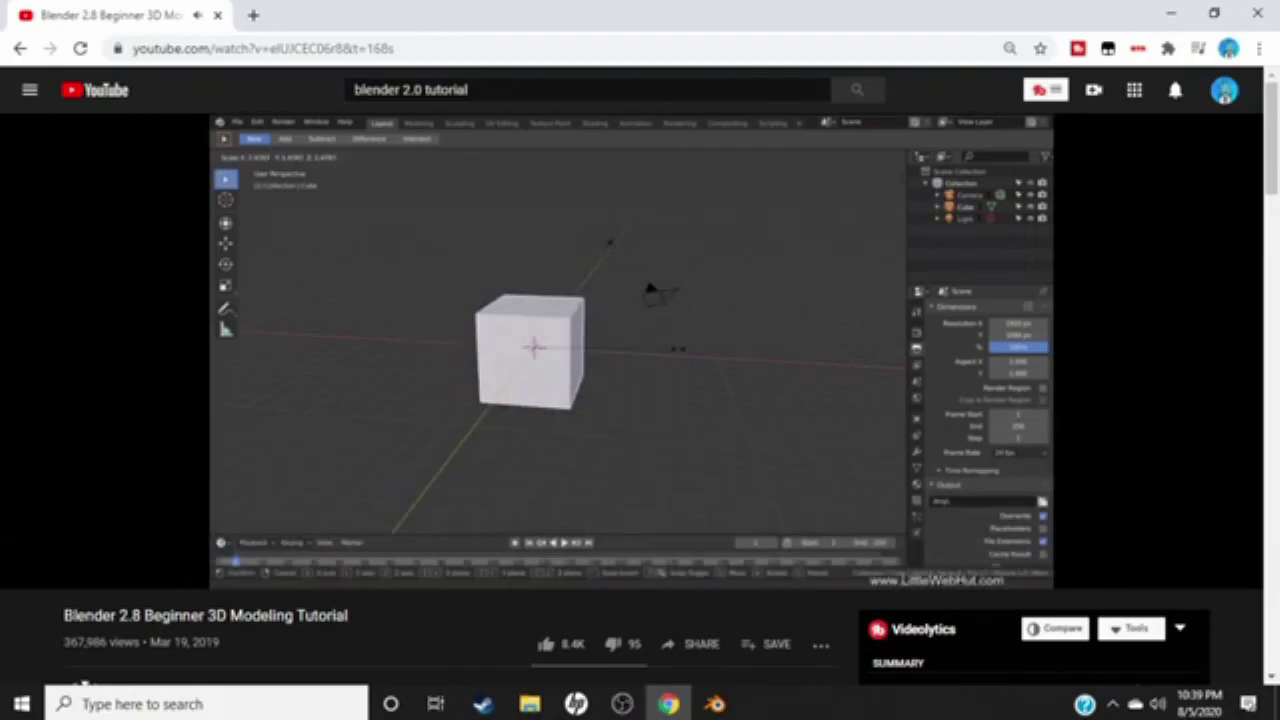
{"action": "key", "text": "alt+Tab"}
- Scale the cube uniformly to 0.845 and view it through the scene camera
{"action": "key", "text": "s"}
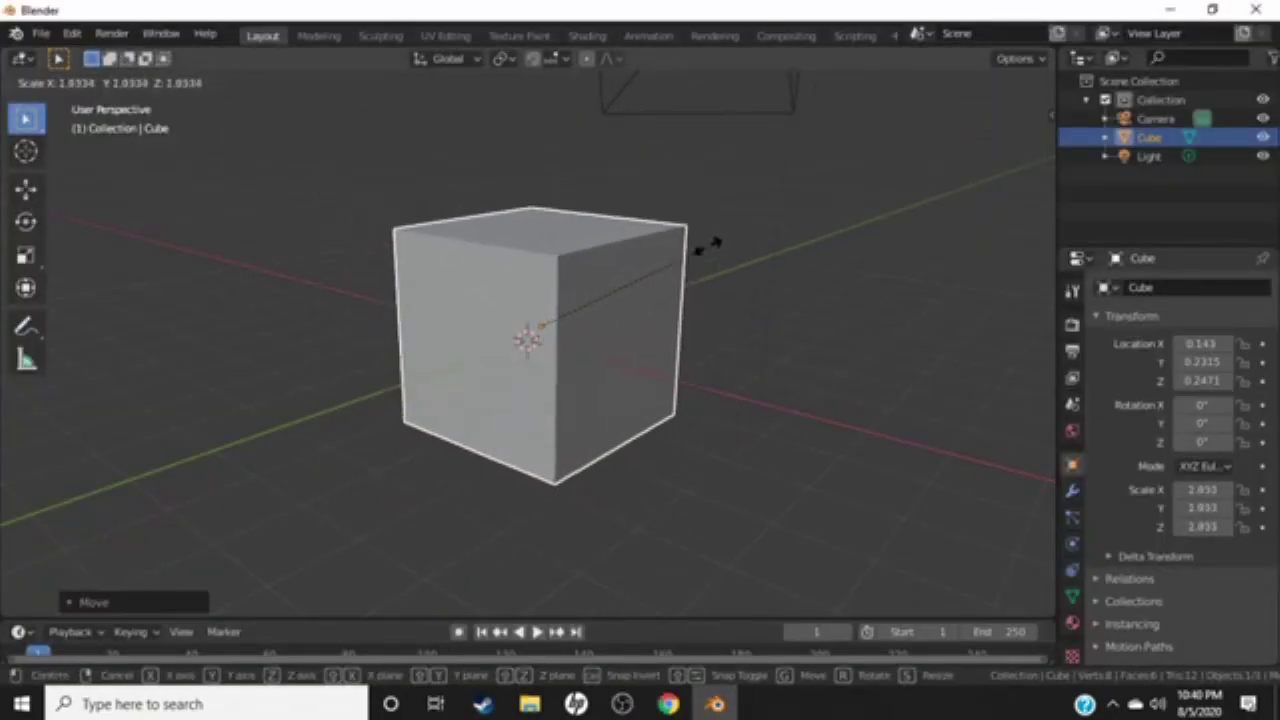
{"action": "left_click", "coordinate": [708, 245]}
{"action": "key", "text": "ctrl+KP_3"}
{"action": "key", "text": "KP_0"}
- Start a new file and begin saving the scene as 'sword', then cancel the save window
{"action": "left_click", "coordinate": [86, 84]}
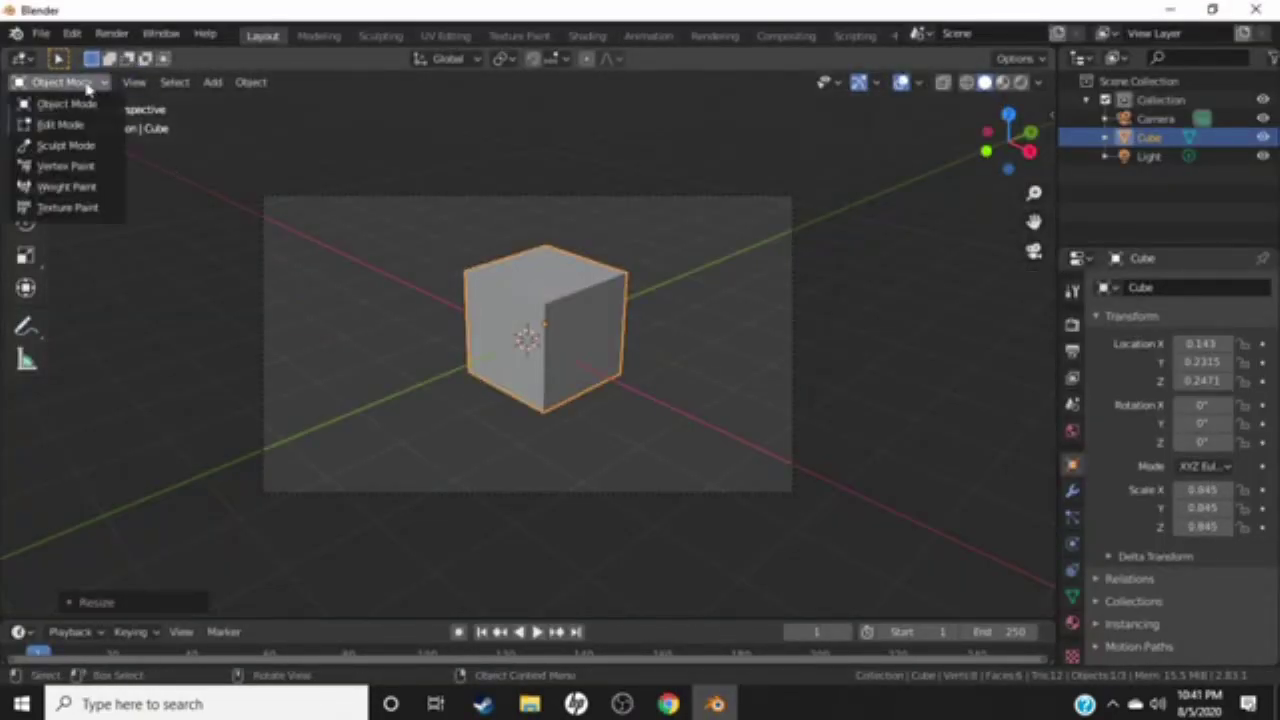
{"action": "left_click", "coordinate": [40, 33]}
{"action": "left_click", "coordinate": [60, 406]}
{"action": "left_click", "coordinate": [556, 384]}
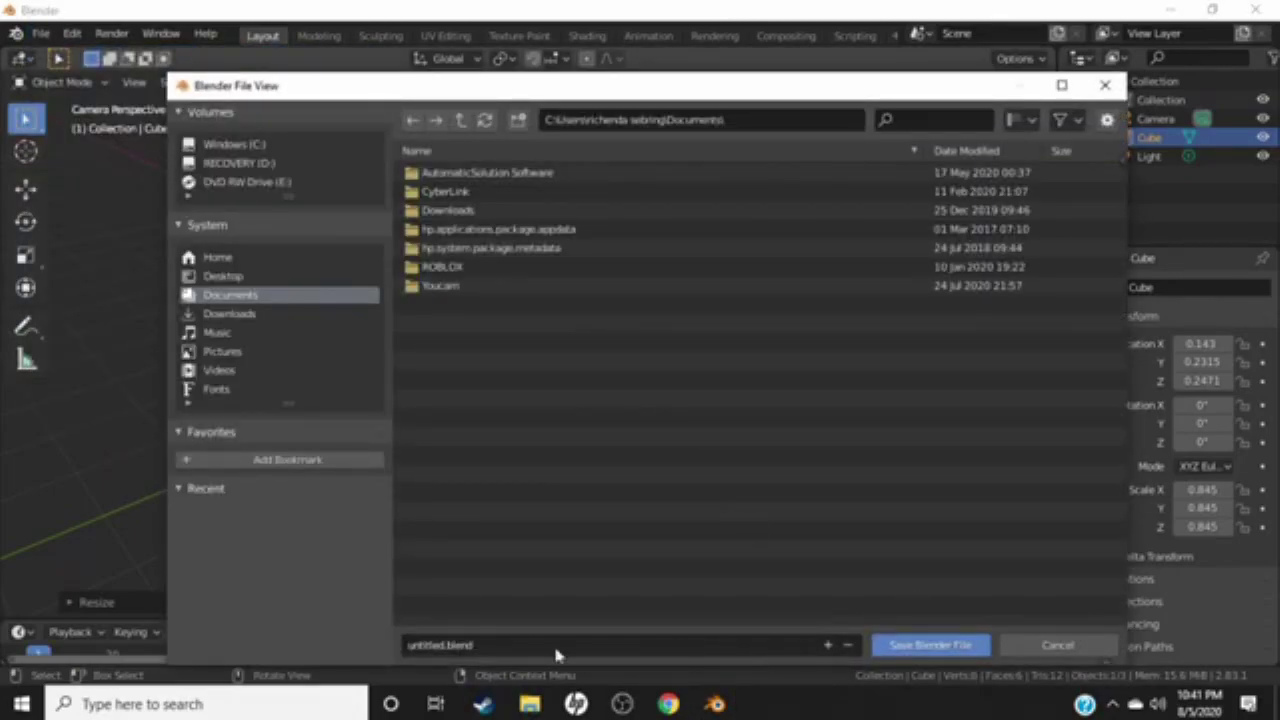
{"action": "left_click", "coordinate": [556, 645]}
{"action": "type", "text": "sword"}
{"action": "key", "text": "Return"}
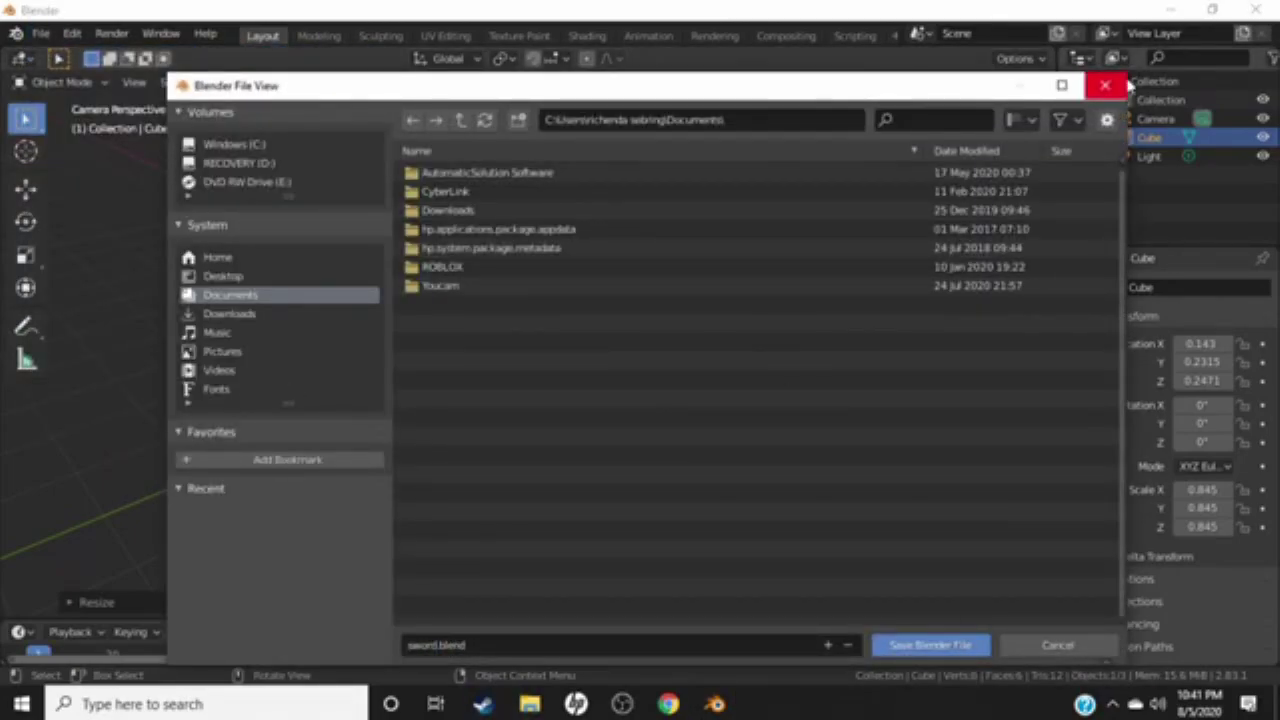
{"action": "left_click", "coordinate": [1124, 85]}
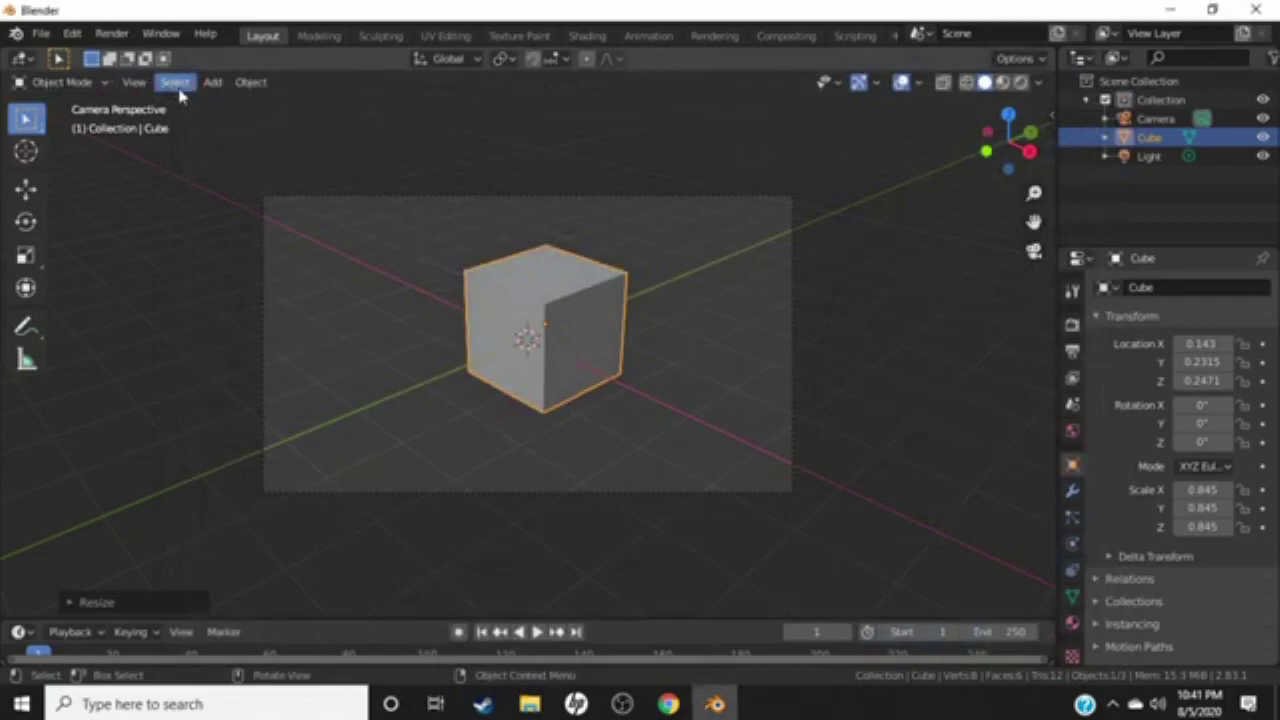
- Save the current scene as sword.blend in Documents before starting a new General file
{"action": "left_click", "coordinate": [40, 34]}
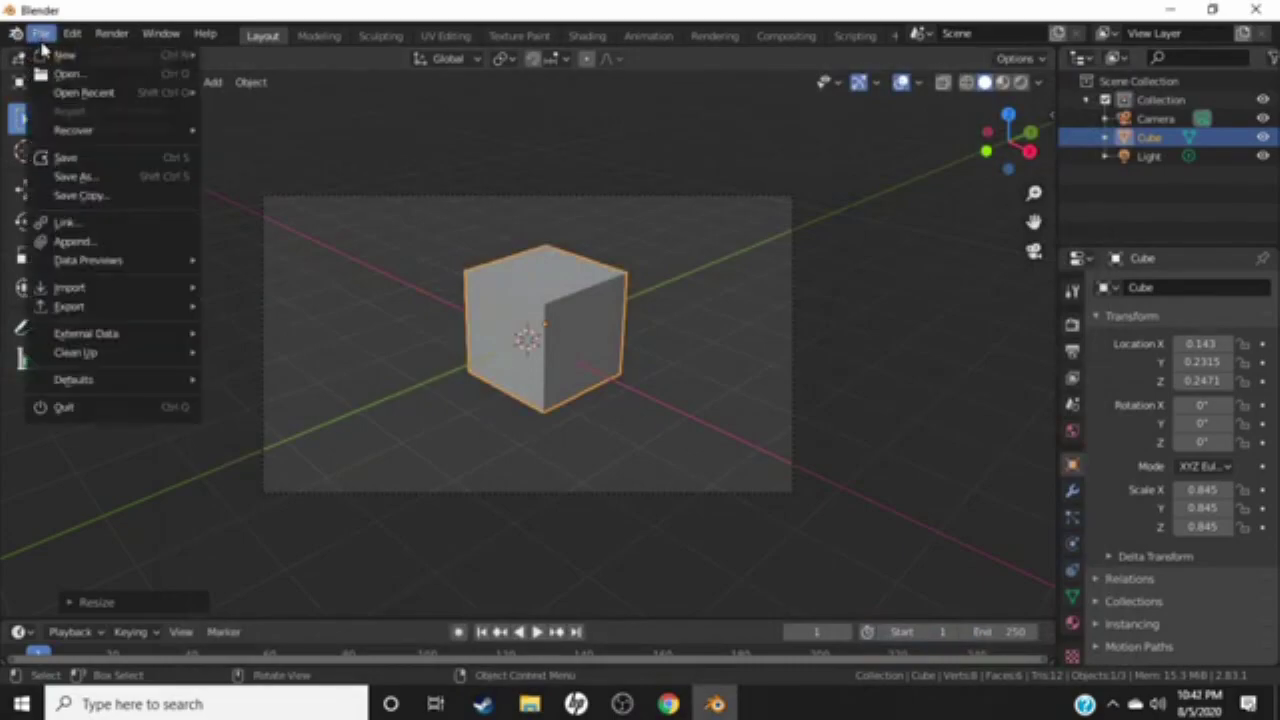
{"action": "mouse_move", "coordinate": [100, 55]}
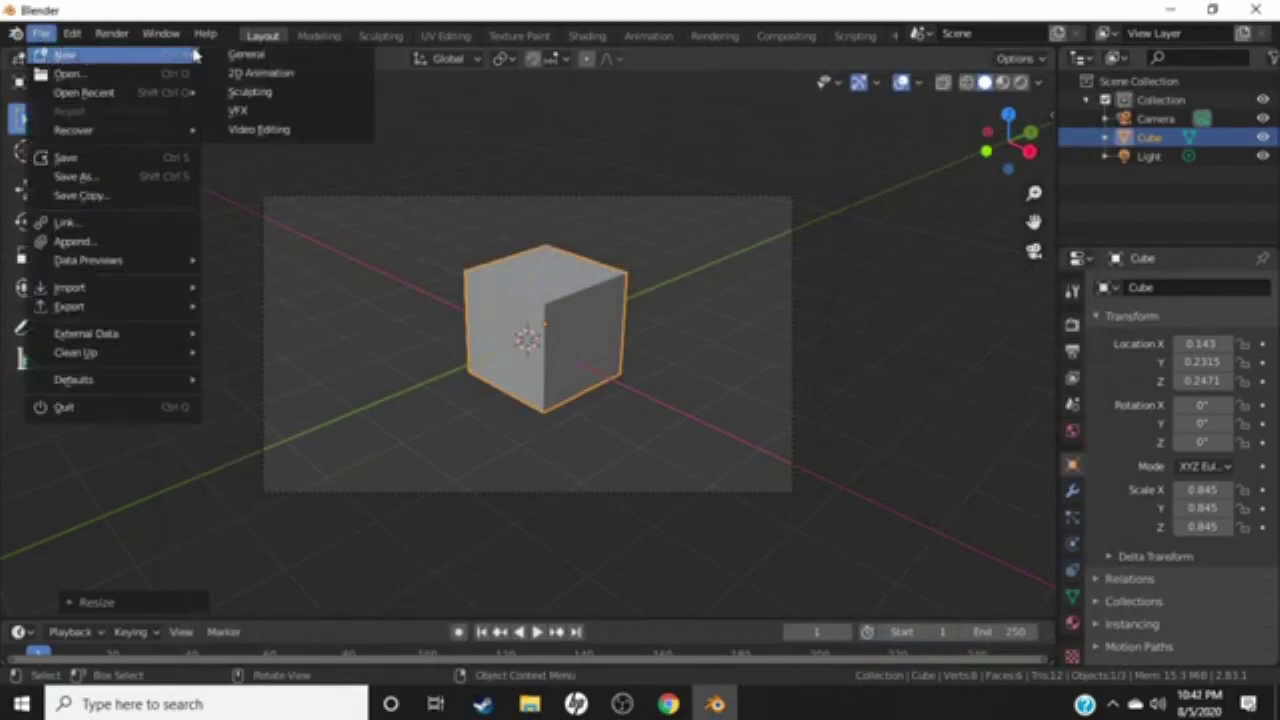
{"action": "left_click", "coordinate": [243, 57]}
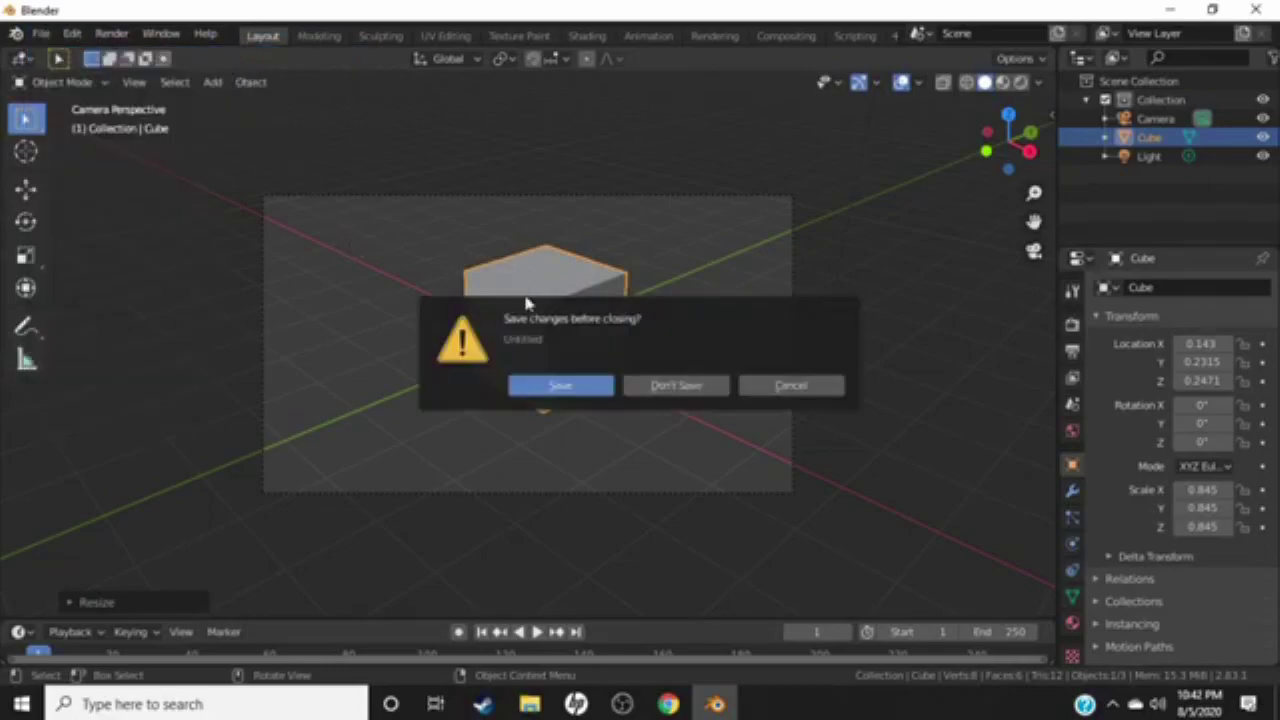
{"action": "left_click", "coordinate": [557, 388]}
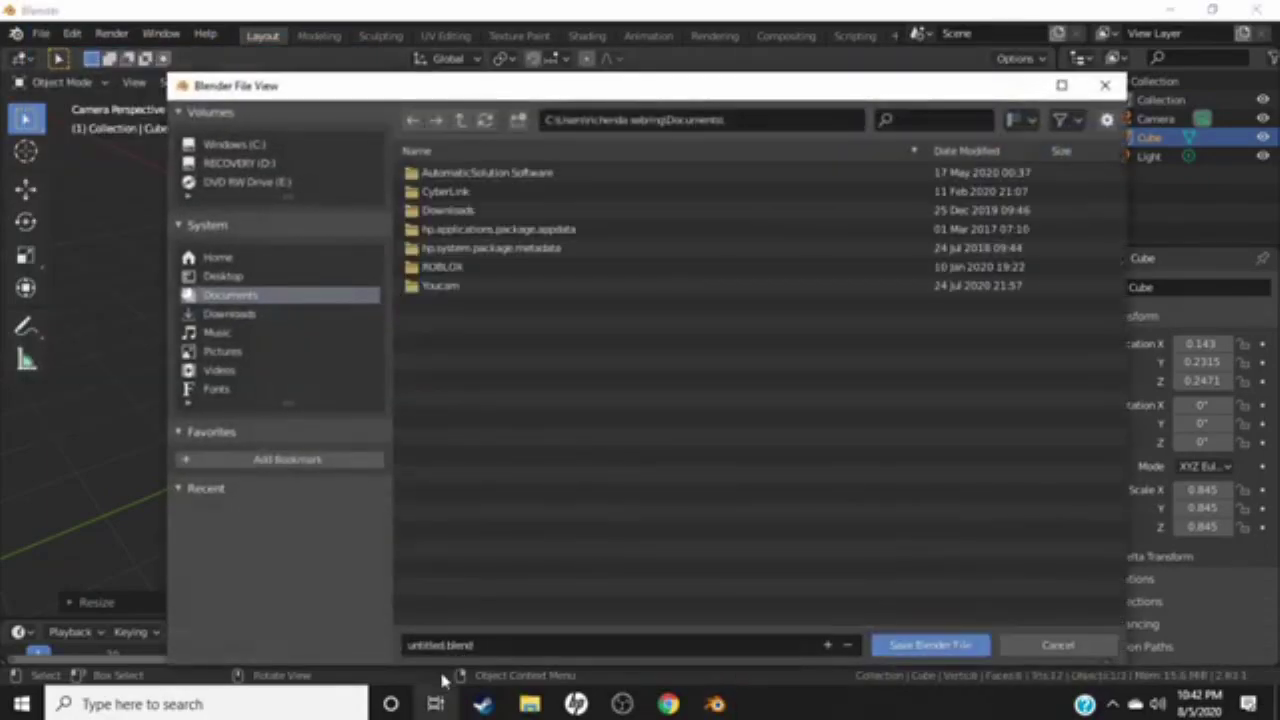
{"action": "left_click", "coordinate": [423, 645]}
{"action": "double_click", "coordinate": [423, 645]}
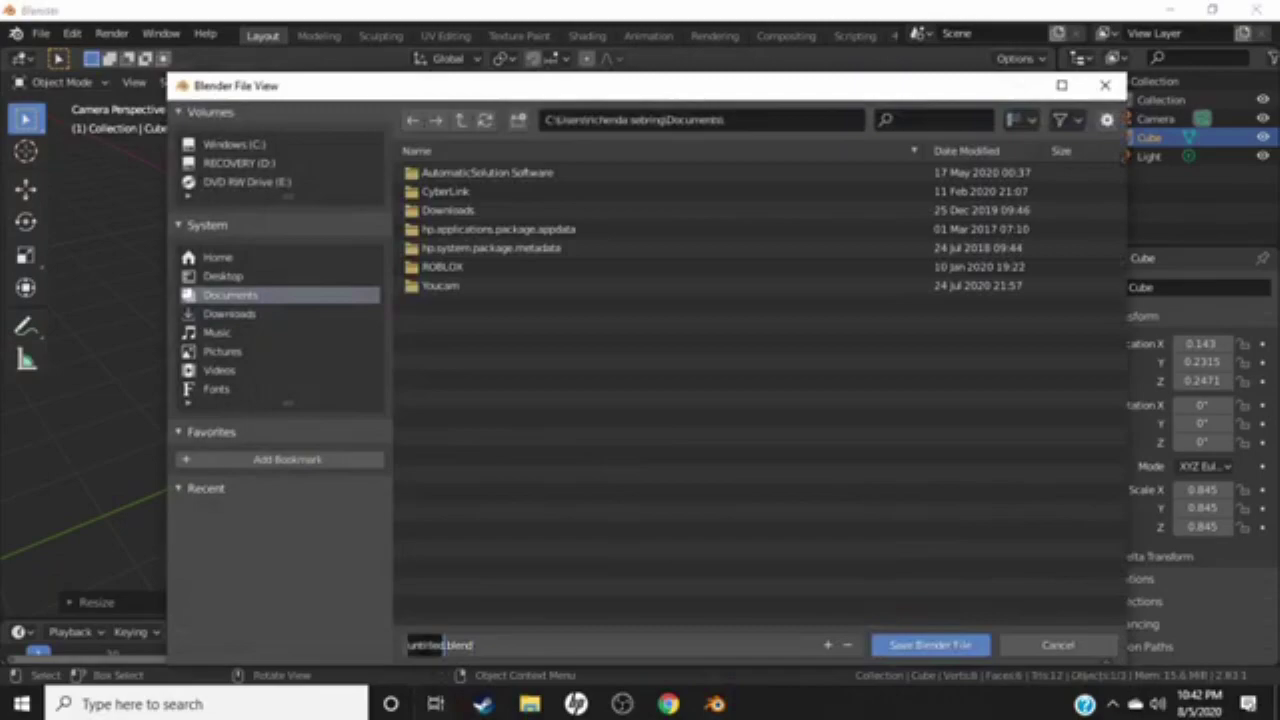
{"action": "key", "text": "BackSpace"}
{"action": "type", "text": "c"}
{"action": "type", "text": "sword"}
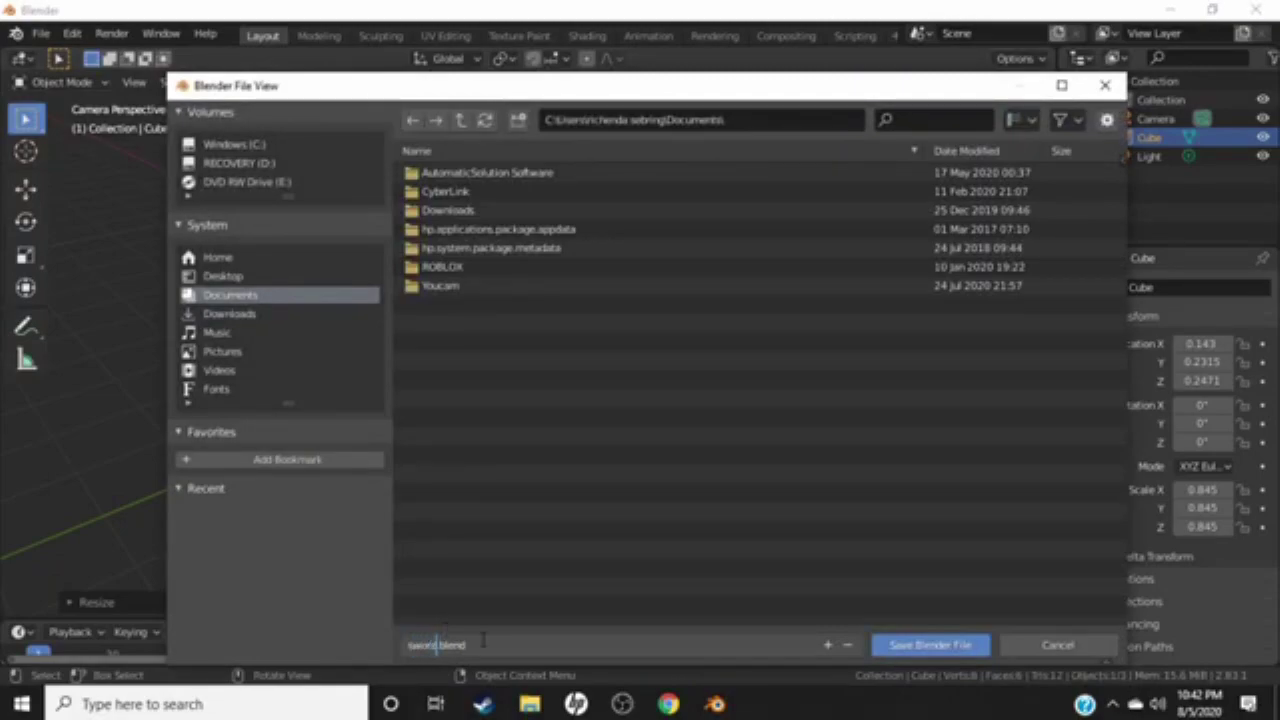
{"action": "left_click", "coordinate": [955, 648]}
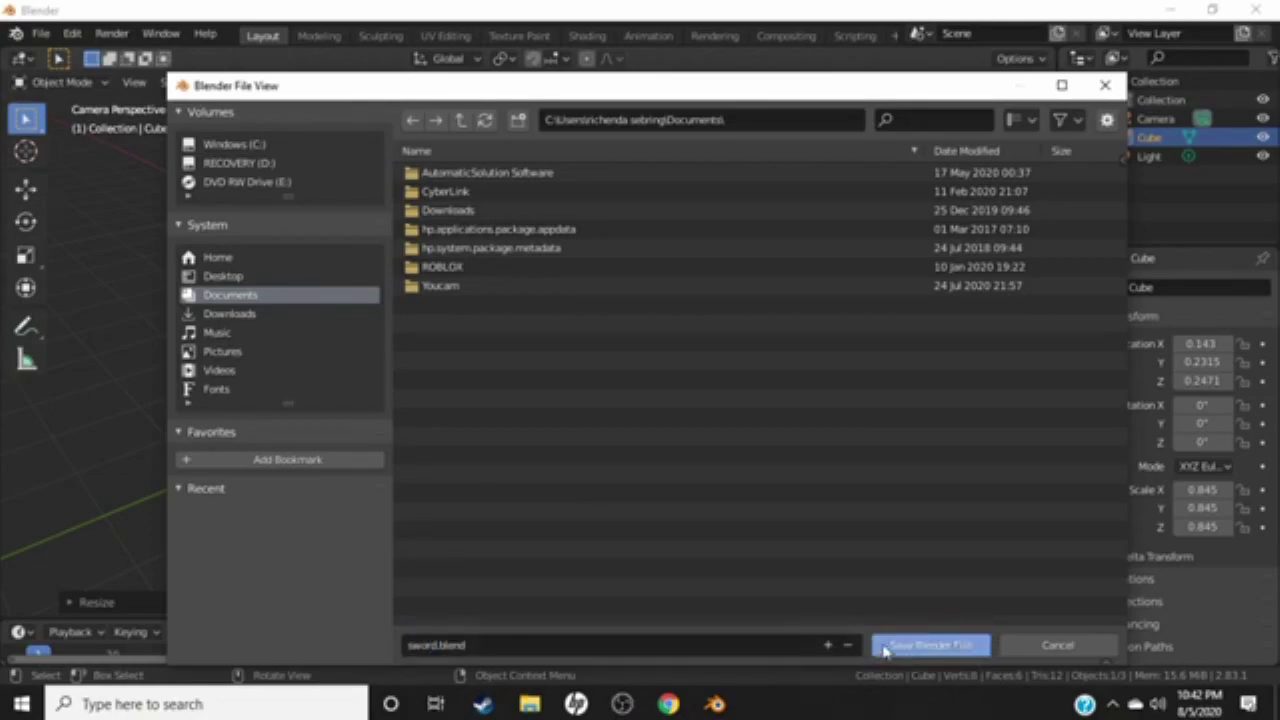
{"action": "left_click", "coordinate": [914, 643]}
{"action": "middle_click_drag", "start_coordinate": [634, 506], "coordinate": [478, 340]}
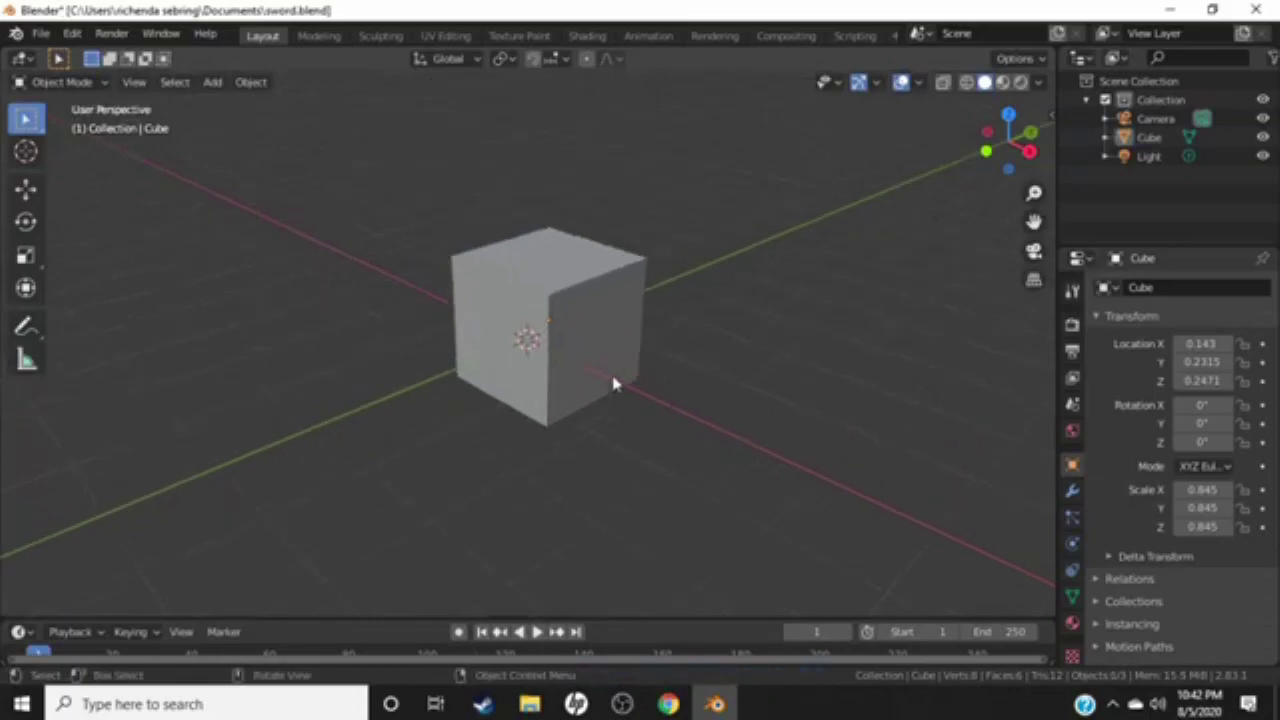
- Flatten the cube along Z into a thin slab
{"action": "key", "text": "s"}
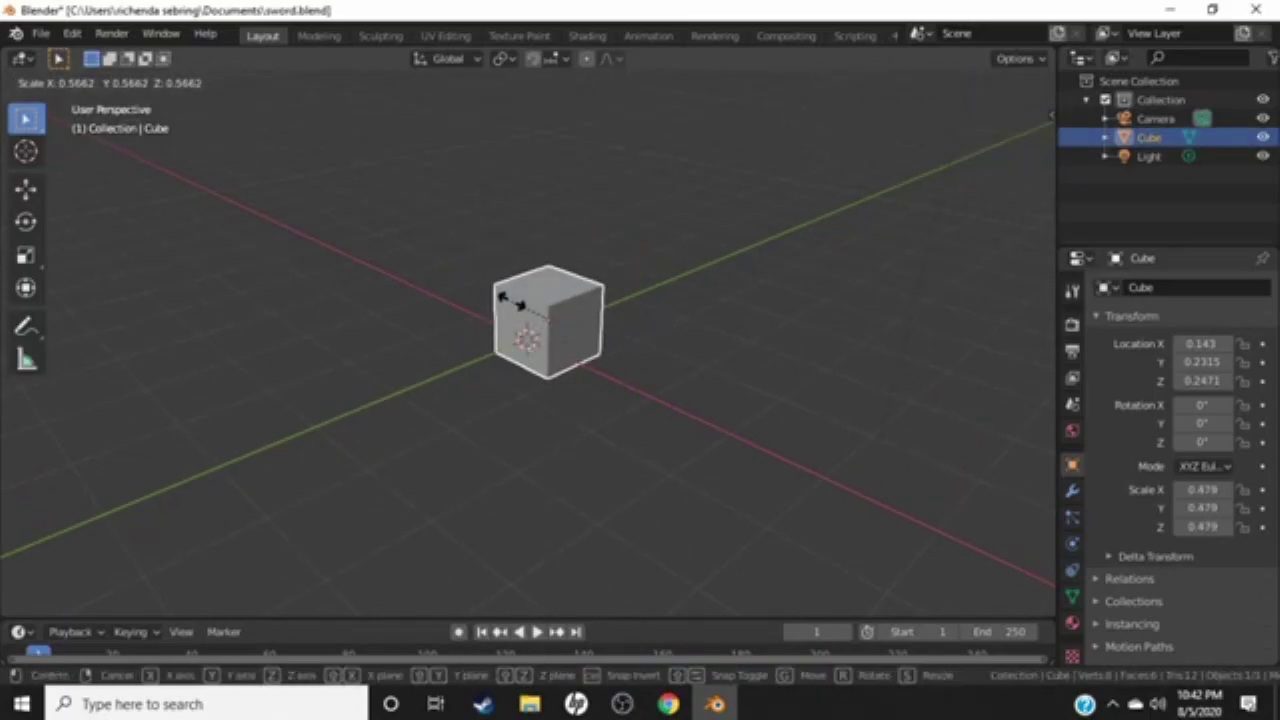
{"action": "key", "text": "z"}
{"action": "key", "text": "x"}
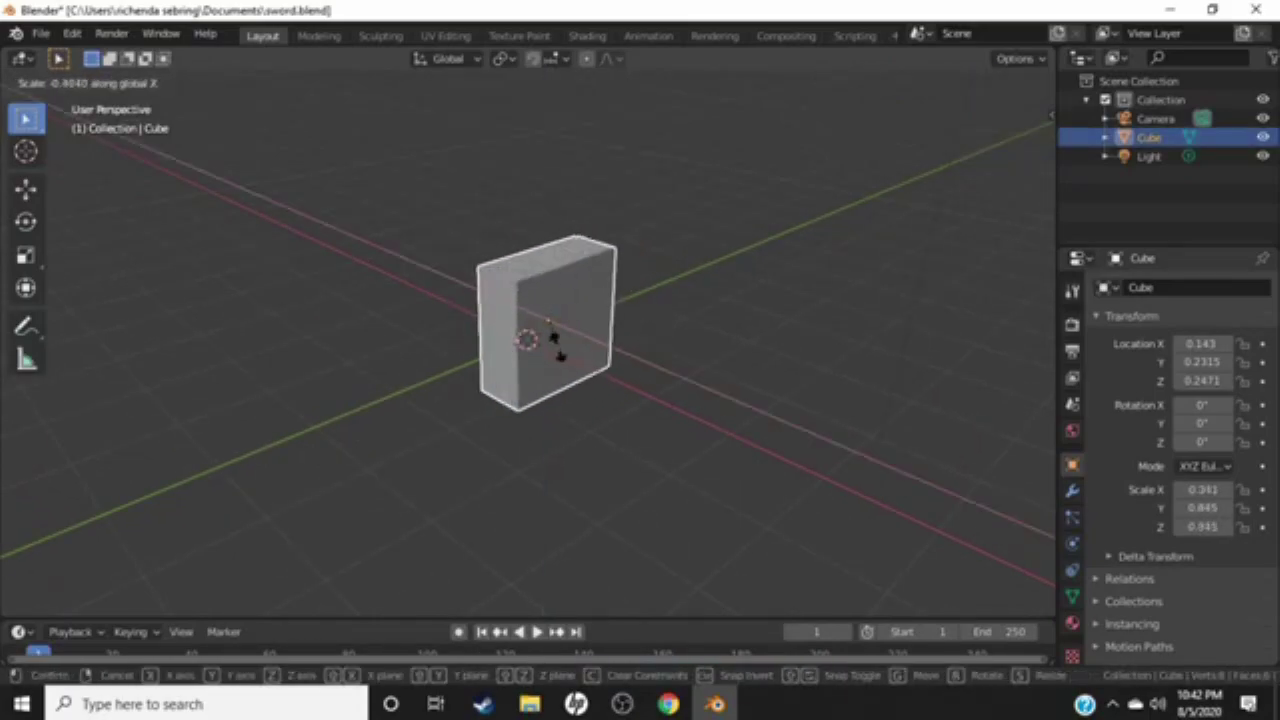
{"action": "key", "text": "z"}
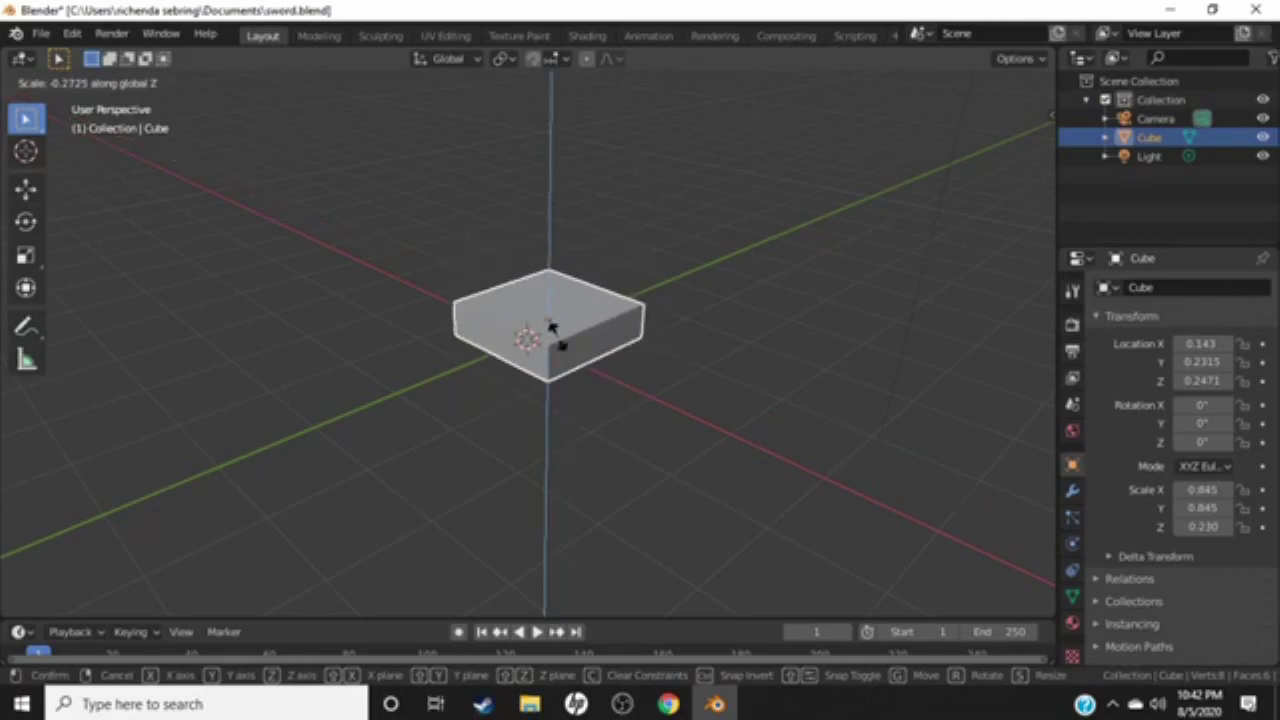
{"action": "left_click", "coordinate": [554, 332]}
- Duplicate the slab and place the copy just above it
{"action": "right_click", "coordinate": [556, 336]}
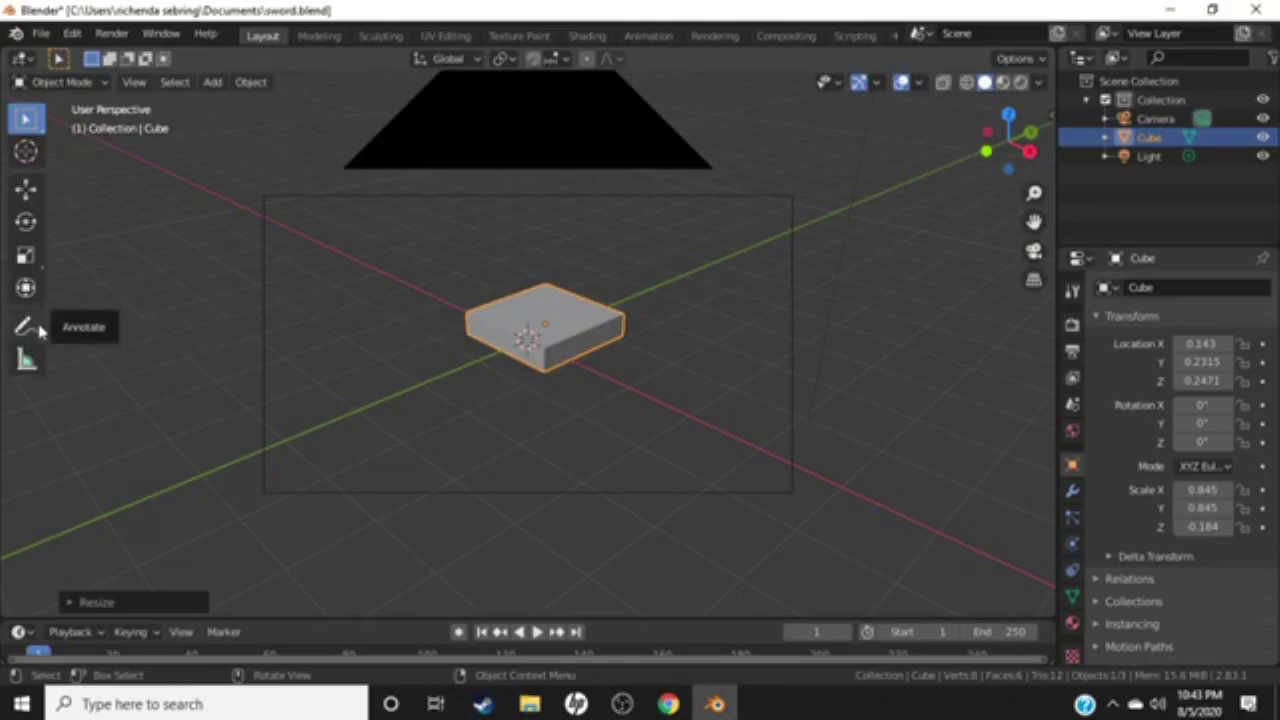
{"action": "right_click", "coordinate": [502, 402]}
{"action": "left_click", "coordinate": [506, 437]}
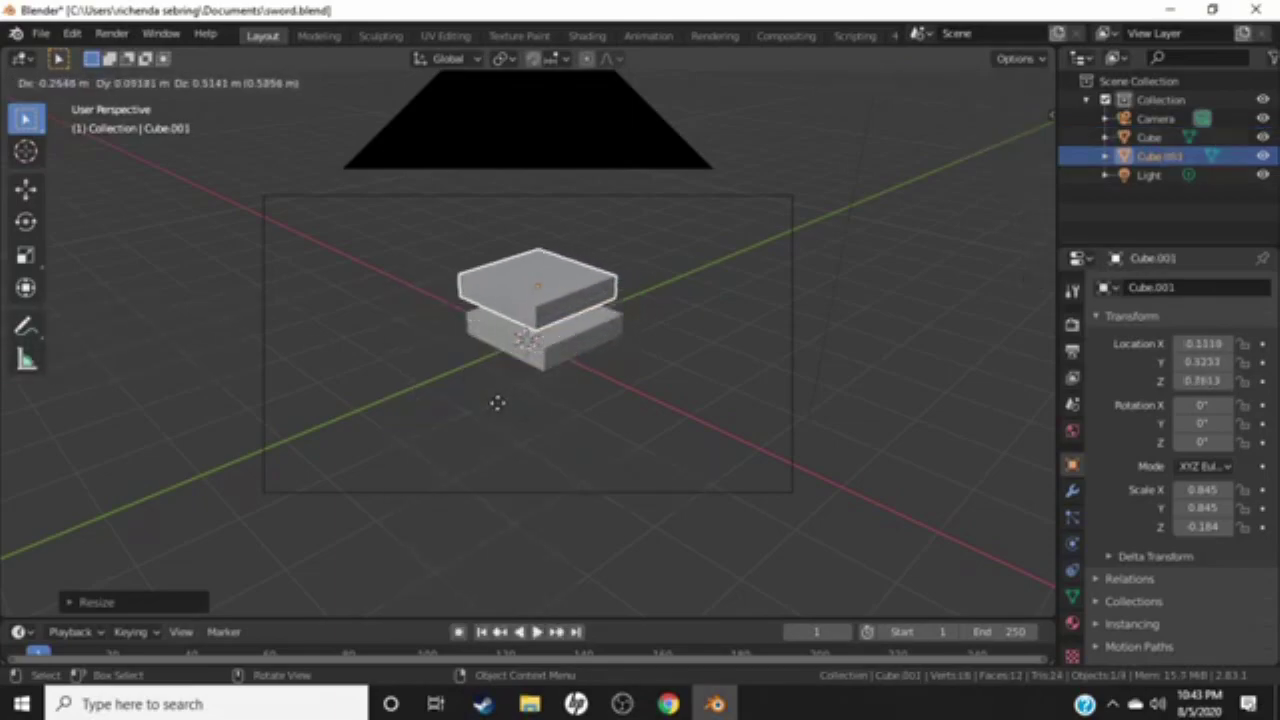
{"action": "left_click", "coordinate": [505, 420]}
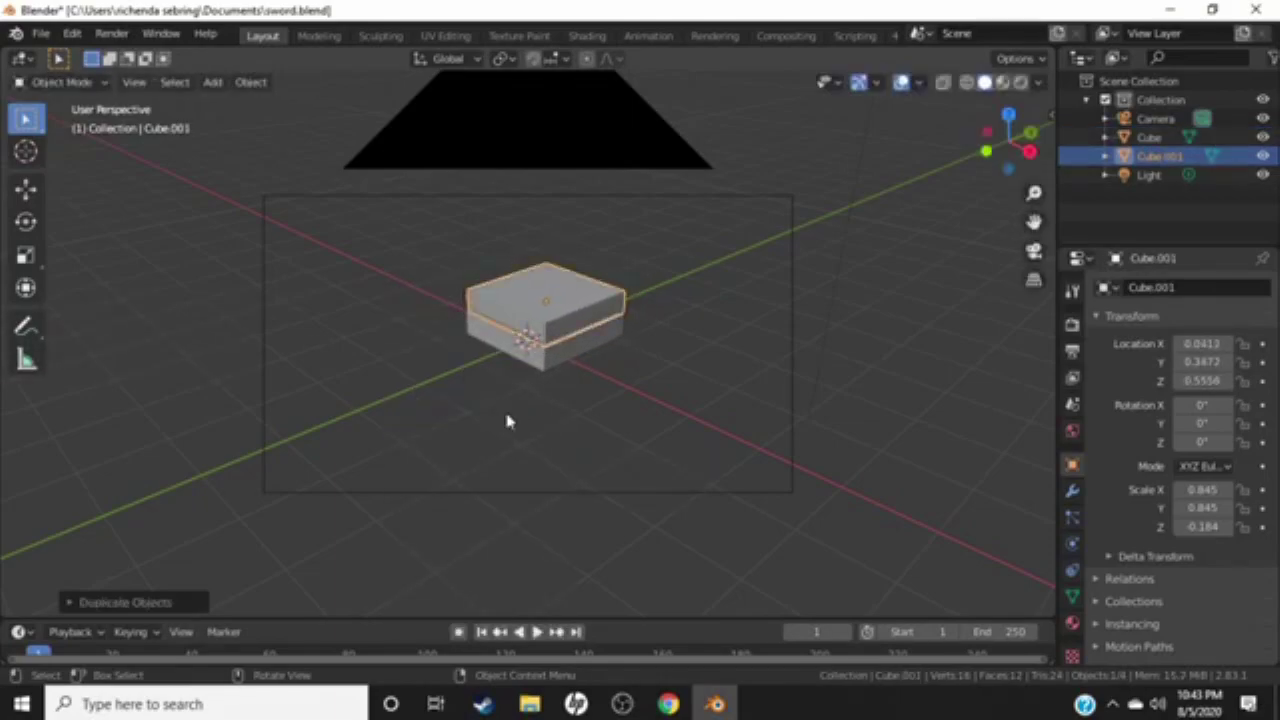
{"action": "key", "text": "x"}
{"action": "key", "text": "z"}
- Stretch the duplicate tall along Z and narrow it along X
{"action": "key", "text": "s"}
{"action": "key", "text": "x"}
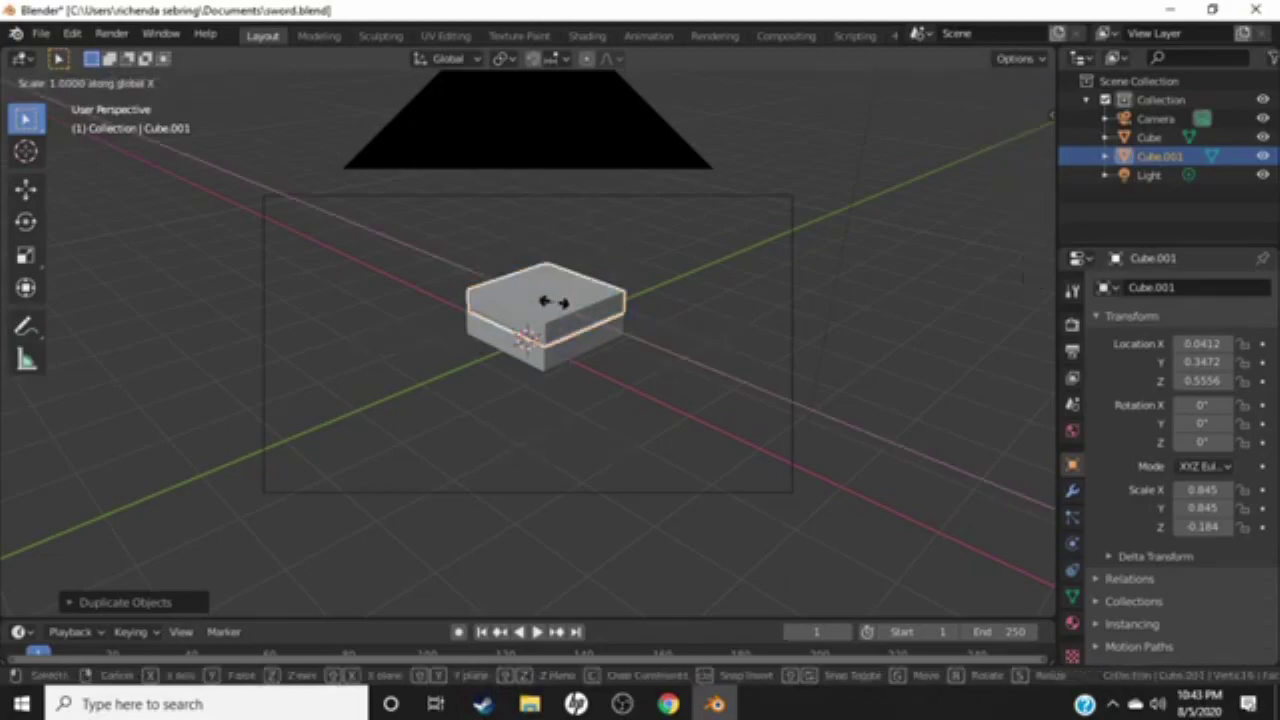
{"action": "key", "text": "z"}
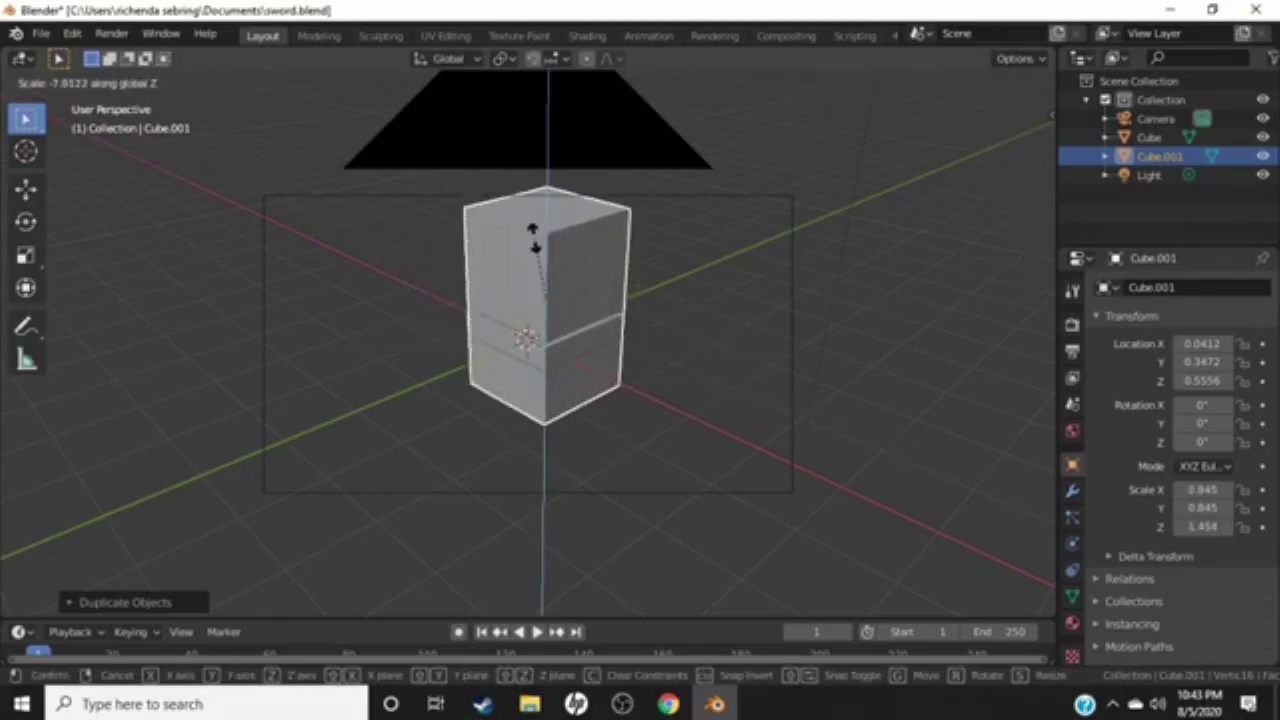
{"action": "left_click", "coordinate": [530, 252]}
{"action": "key", "text": "s"}
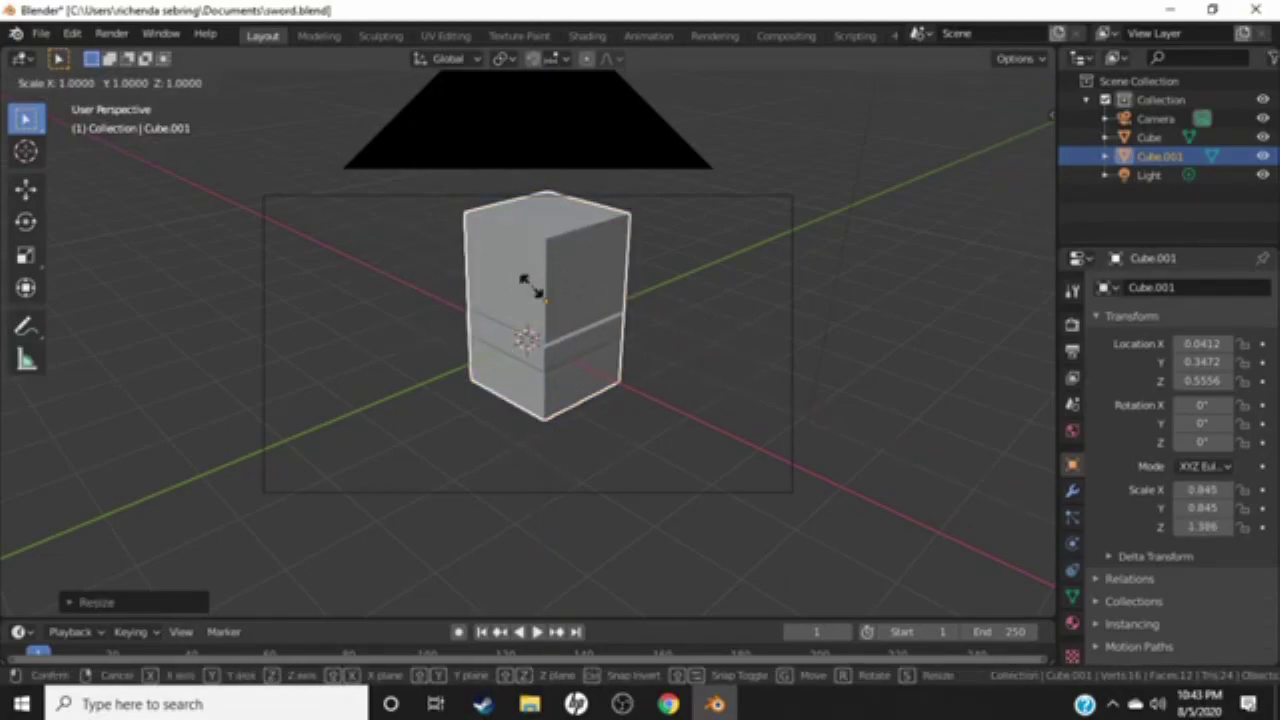
{"action": "key", "text": "x"}
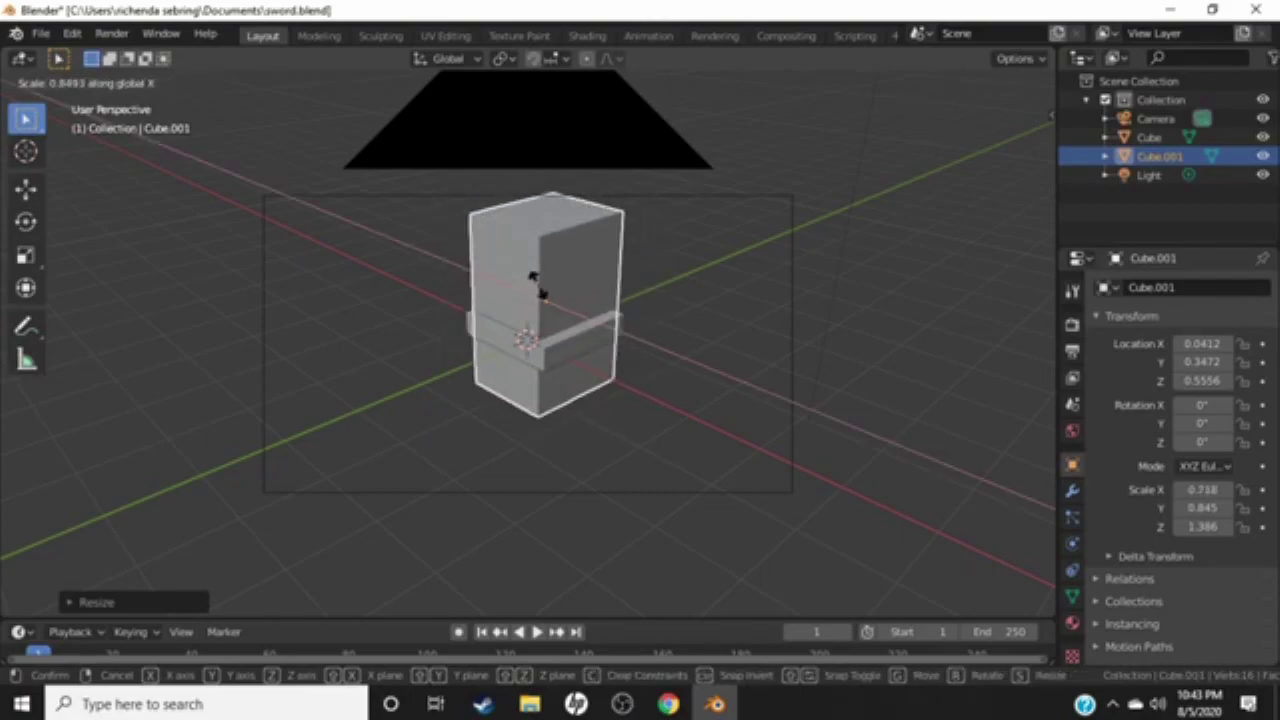
{"action": "left_click", "coordinate": [541, 286]}
- Raise the tall box Cube.001 vertically above the base slab
{"action": "left_click", "coordinate": [543, 286]}
{"action": "key", "text": "comma"}
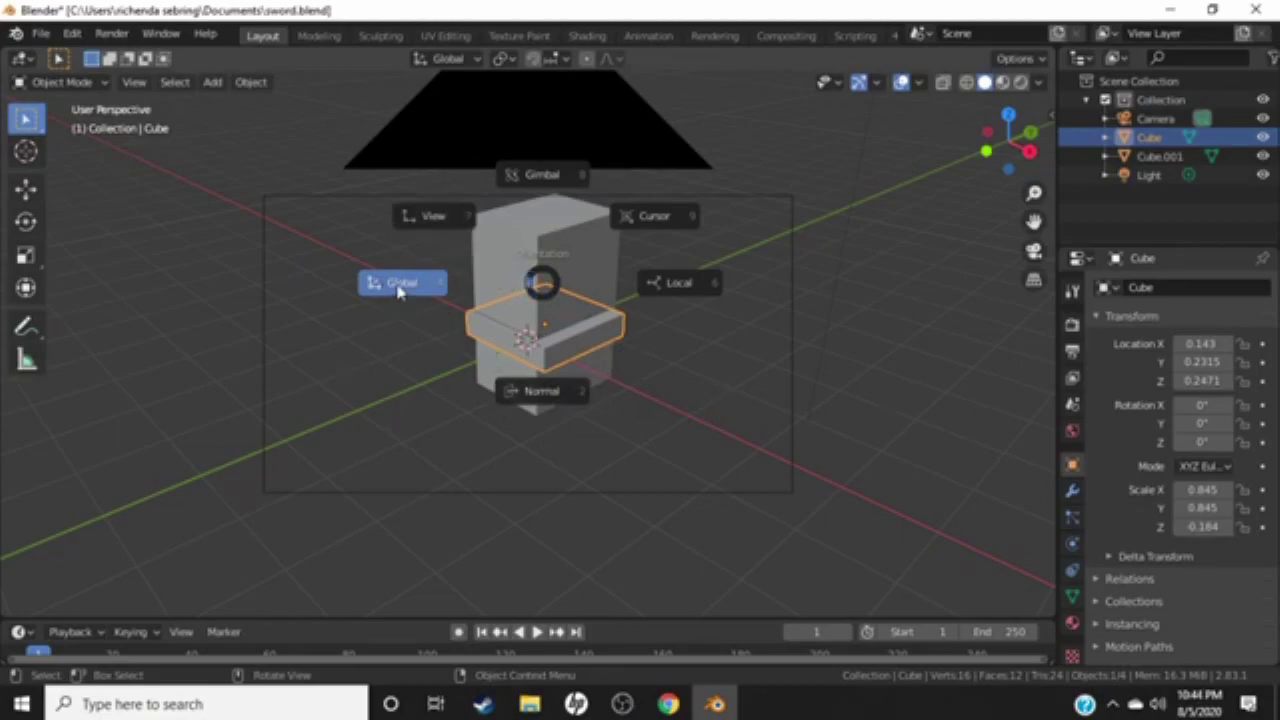
{"action": "left_click", "coordinate": [400, 290]}
{"action": "right_click", "coordinate": [540, 280]}
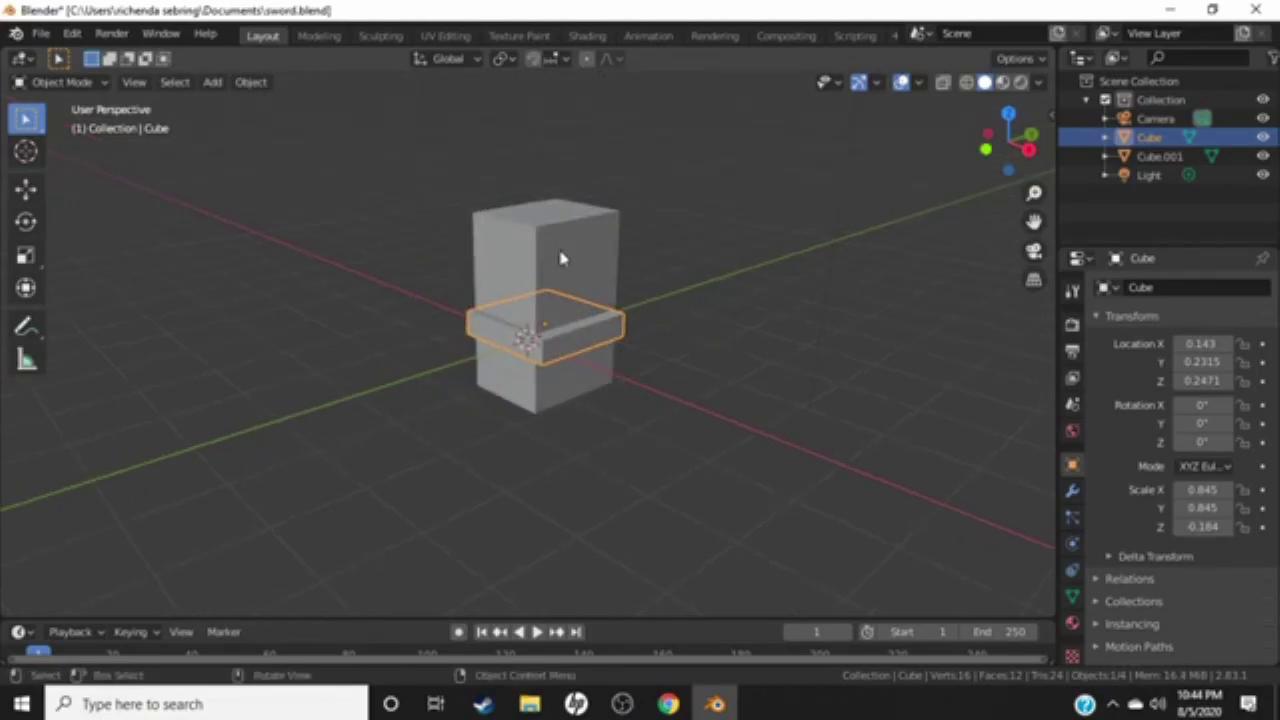
{"action": "left_click", "coordinate": [558, 248]}
{"action": "key", "text": "g"}
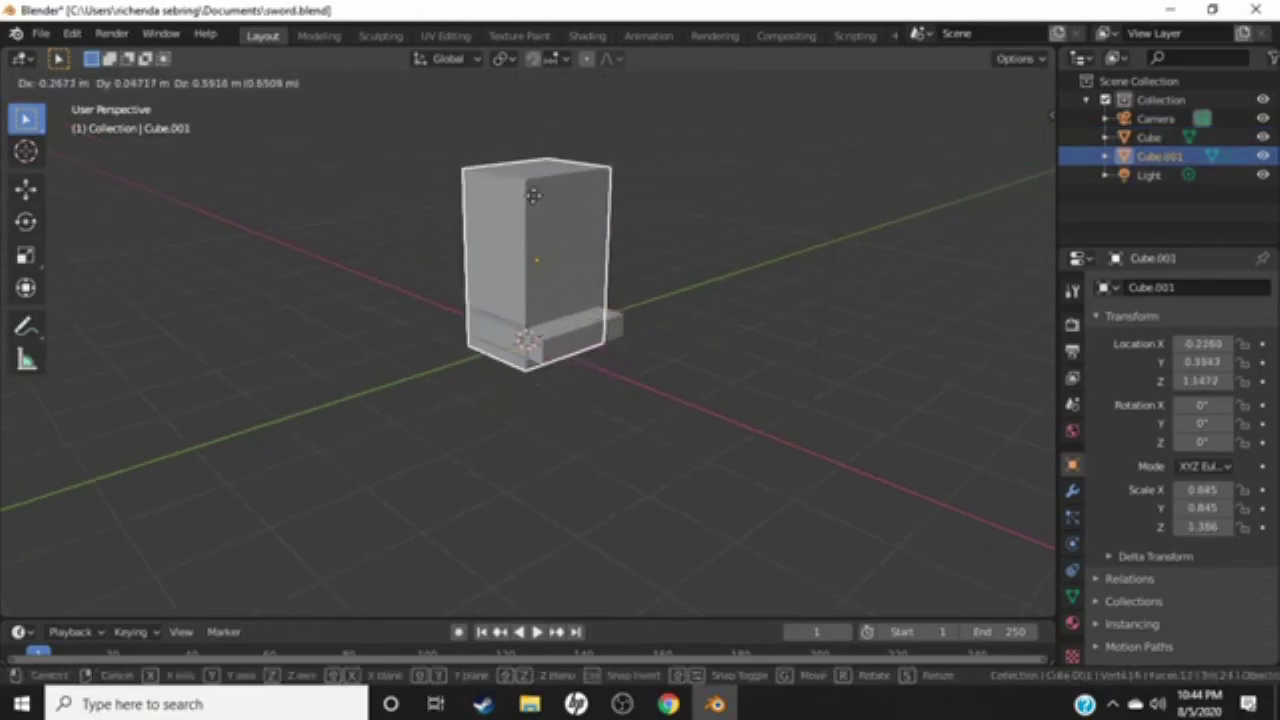
{"action": "key", "text": "Escape"}
{"action": "key", "text": "g"}
{"action": "key", "text": "z"}
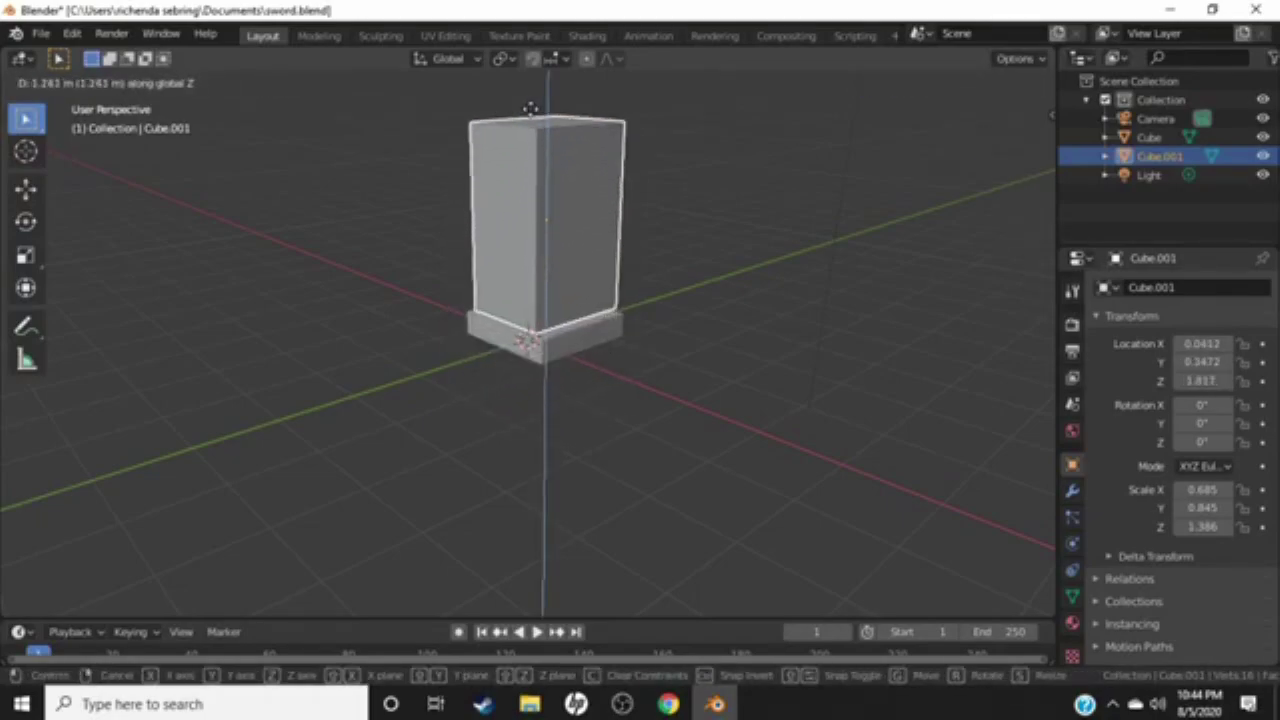
{"action": "left_click", "coordinate": [530, 116]}
- Reposition the tall box Cube.001 from a new viewing angle
{"action": "left_click", "coordinate": [872, 100]}
{"action": "mouse_move", "coordinate": [872, 100]}
{"action": "middle_mouse_down"}
{"action": "mouse_move", "coordinate": [851, 223]}
{"action": "mouse_move", "coordinate": [616, 224]}
{"action": "middle_mouse_up"}
{"action": "left_click", "coordinate": [511, 241]}
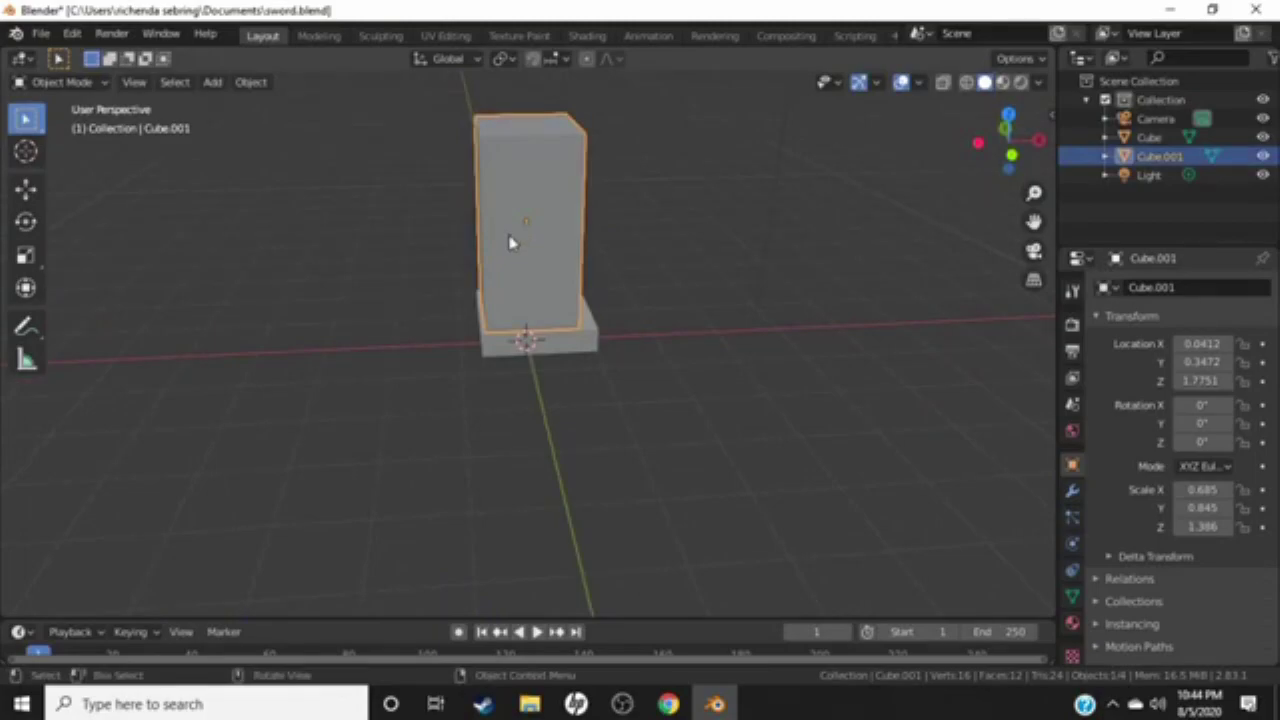
{"action": "key", "text": "m"}
{"action": "key", "text": "Escape"}
{"action": "key", "text": "g"}
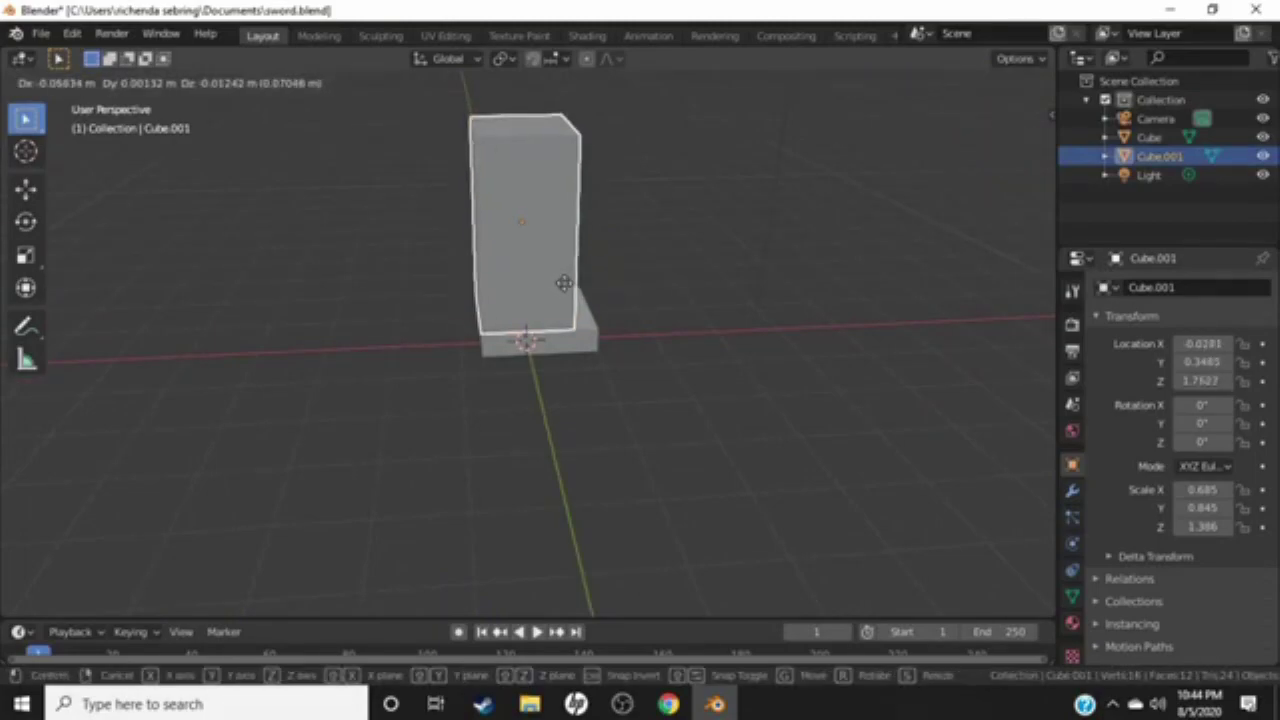
{"action": "left_click", "coordinate": [574, 284]}
- Shrink the tall box Cube.001 slightly and start moving it
{"action": "right_click", "coordinate": [591, 309]}
{"action": "key", "text": "Escape"}
{"action": "mouse_move", "coordinate": [591, 309]}
{"action": "middle_mouse_down"}
{"action": "mouse_move", "coordinate": [583, 354]}
{"action": "mouse_move", "coordinate": [656, 403]}
{"action": "mouse_move", "coordinate": [429, 423]}
{"action": "mouse_move", "coordinate": [684, 116]}
{"action": "middle_mouse_up"}
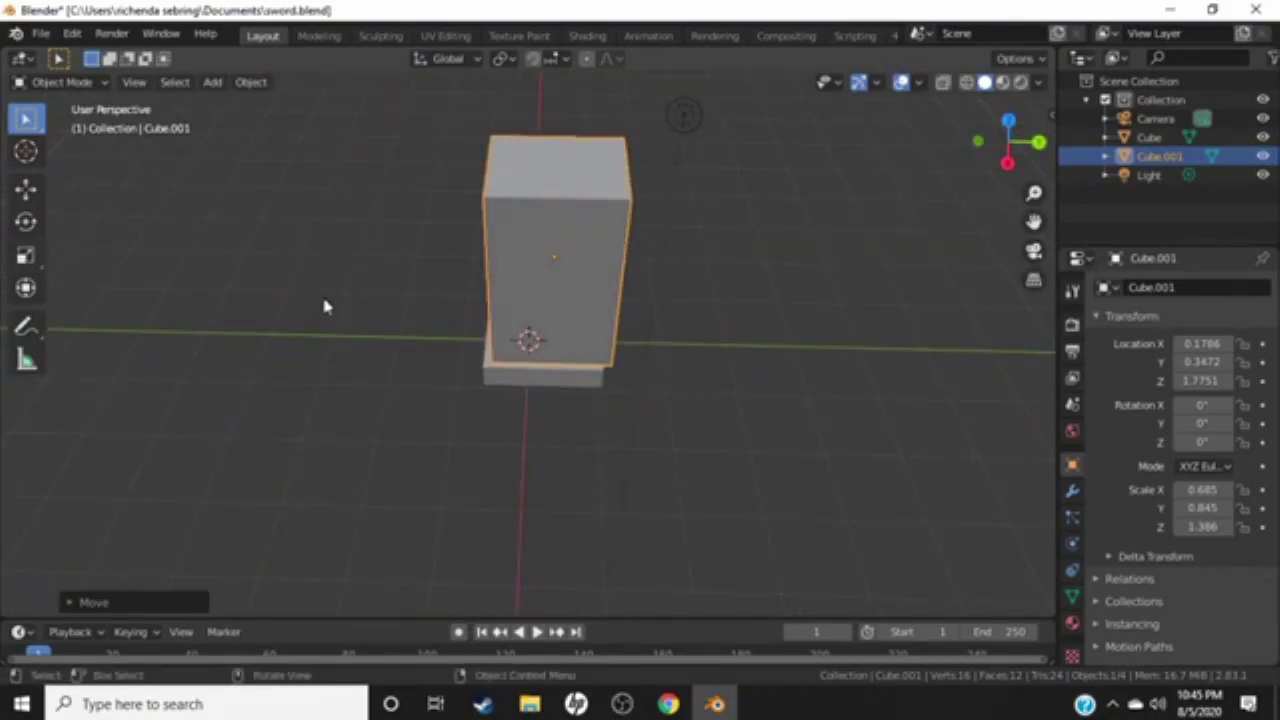
{"action": "key", "text": "s"}
{"action": "left_click", "coordinate": [465, 218]}
{"action": "key", "text": "g"}
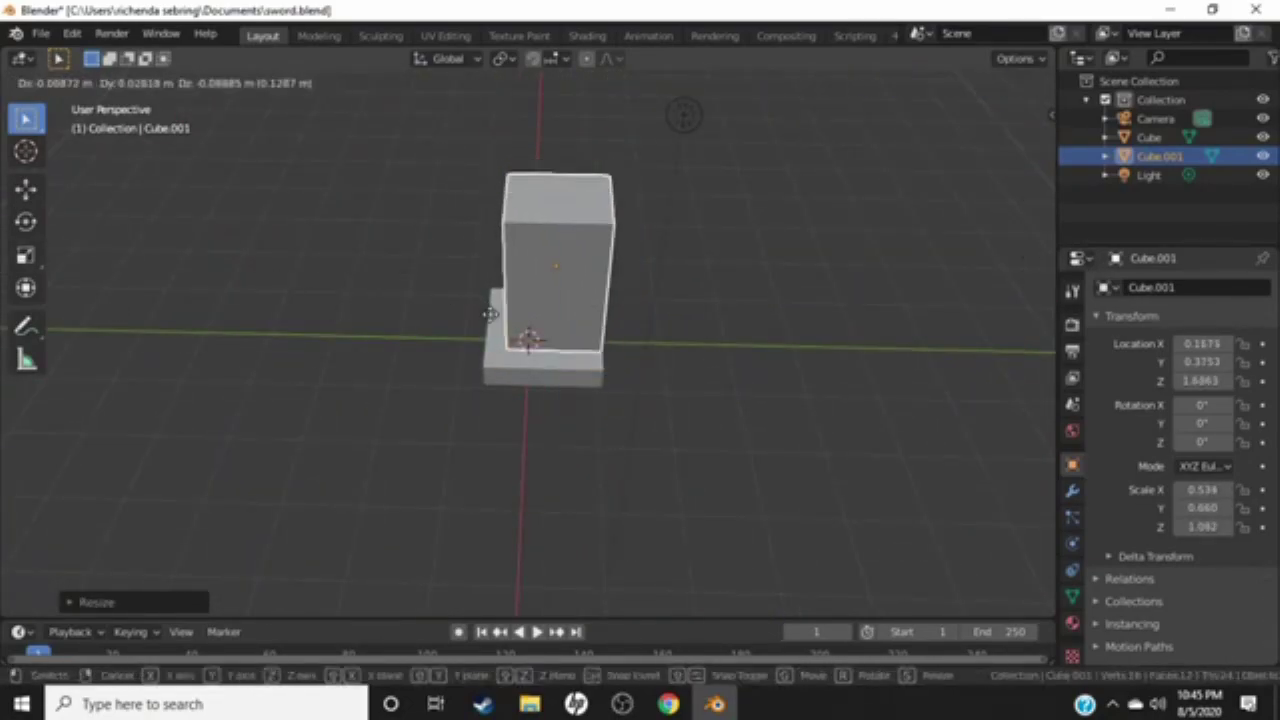
- Shift the tall box Cube.001 along the X axis
{"action": "left_click", "coordinate": [500, 320]}
{"action": "key", "text": "x"}
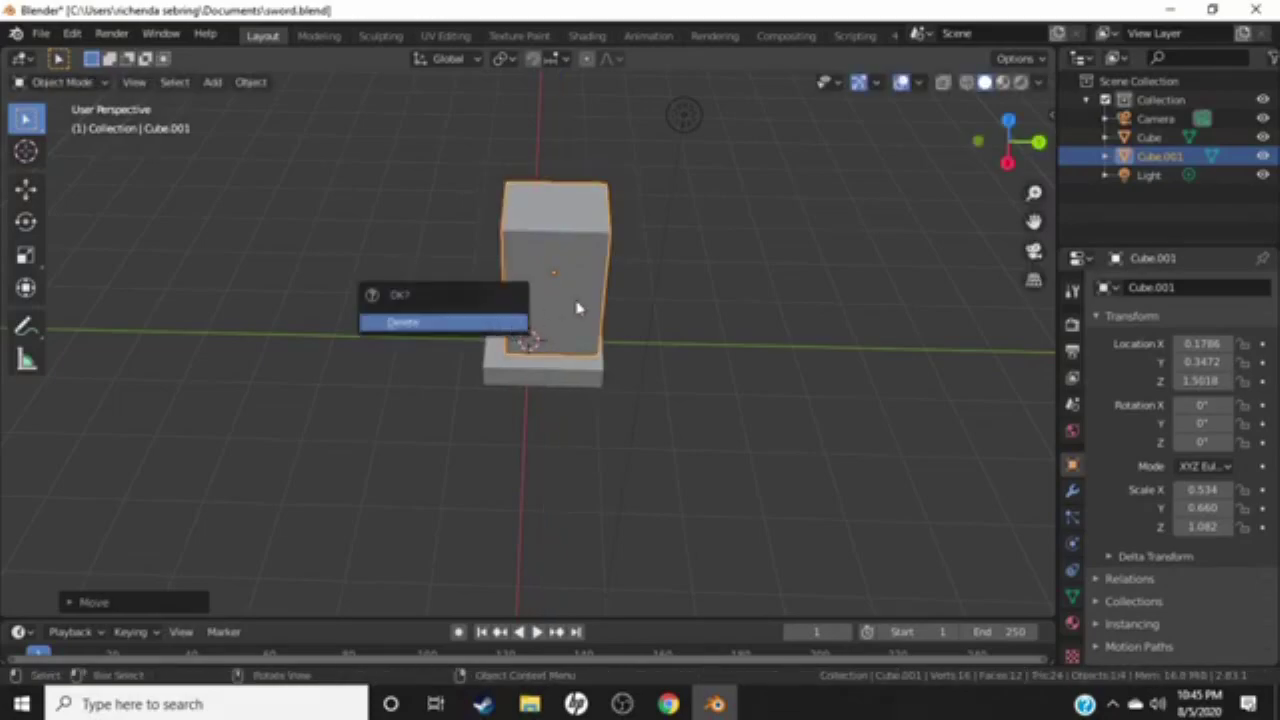
{"action": "key", "text": "g"}
{"action": "key", "text": "x"}
{"action": "left_click", "coordinate": [494, 298]}
{"action": "right_click", "coordinate": [476, 313]}
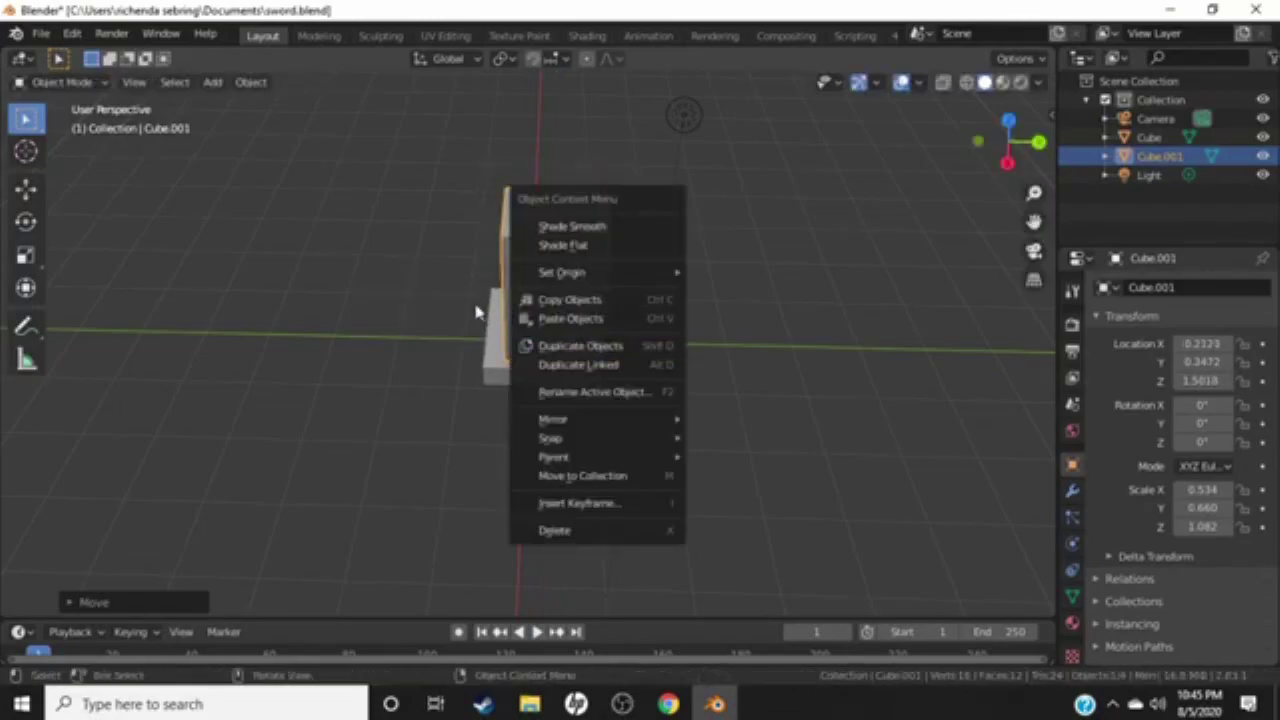
{"action": "mouse_move", "coordinate": [476, 313]}
{"action": "middle_mouse_down"}
{"action": "mouse_move", "coordinate": [240, 257]}
{"action": "mouse_move", "coordinate": [228, 268]}
{"action": "middle_mouse_up"}
- Recentre the base slab beneath Cube.001 with vertical and X-axis moves
{"action": "left_click", "coordinate": [484, 362]}
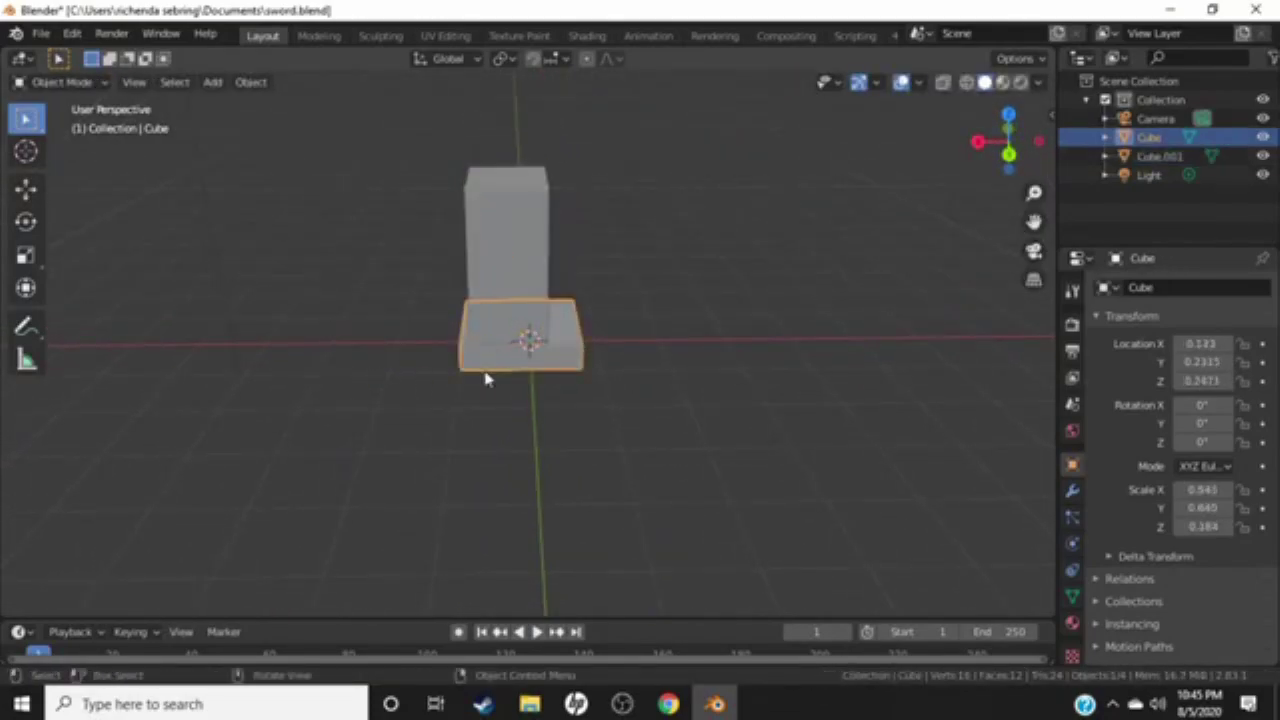
{"action": "key", "text": "g"}
{"action": "key", "text": "z"}
{"action": "left_click", "coordinate": [498, 370]}
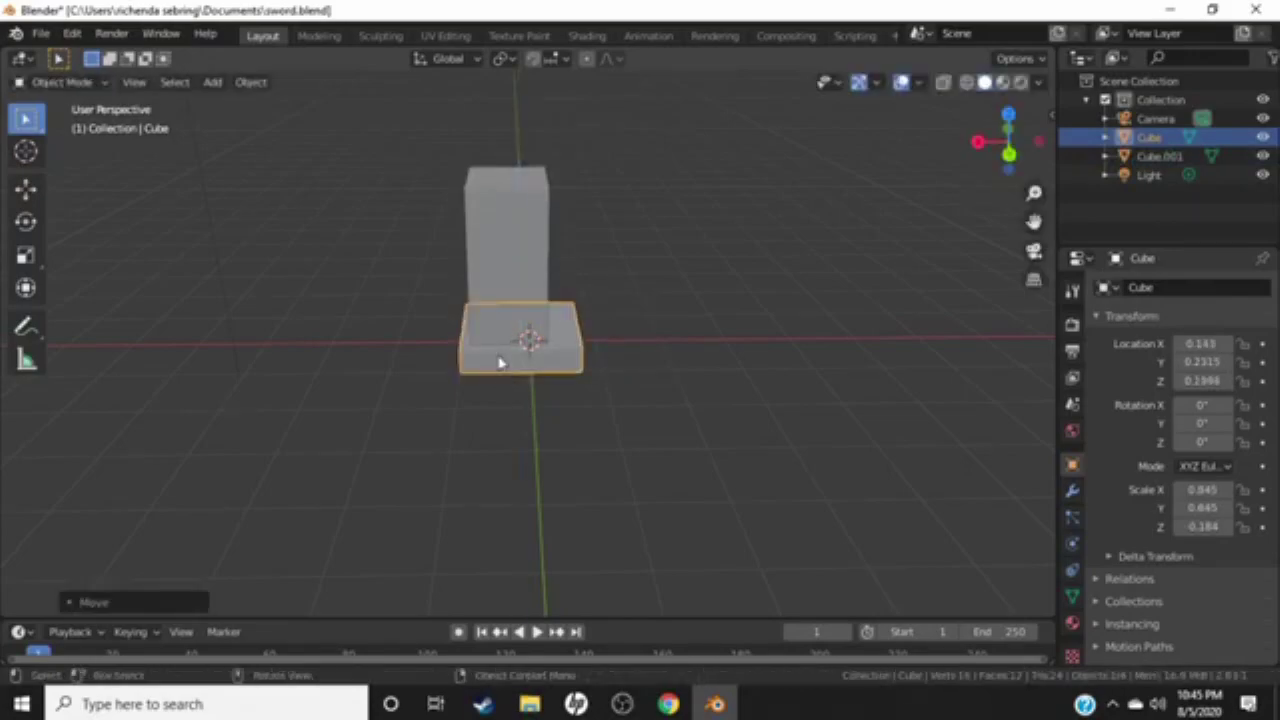
{"action": "key", "text": "g"}
{"action": "key", "text": "x"}
{"action": "left_click", "coordinate": [496, 353]}
- Enlarge the base slab to about 0.993 on X and Y
{"action": "key", "text": "s"}
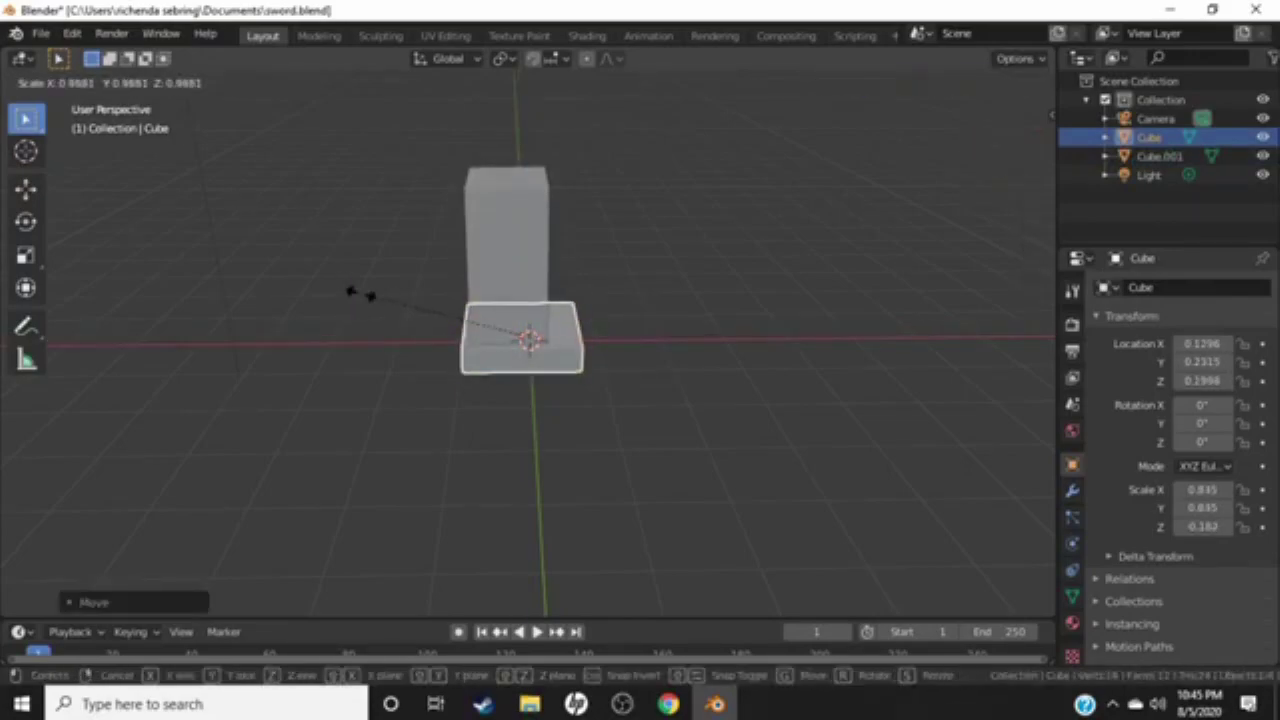
{"action": "left_click", "coordinate": [663, 470]}
{"action": "key", "text": "g"}
{"action": "right_click", "coordinate": [623, 354]}
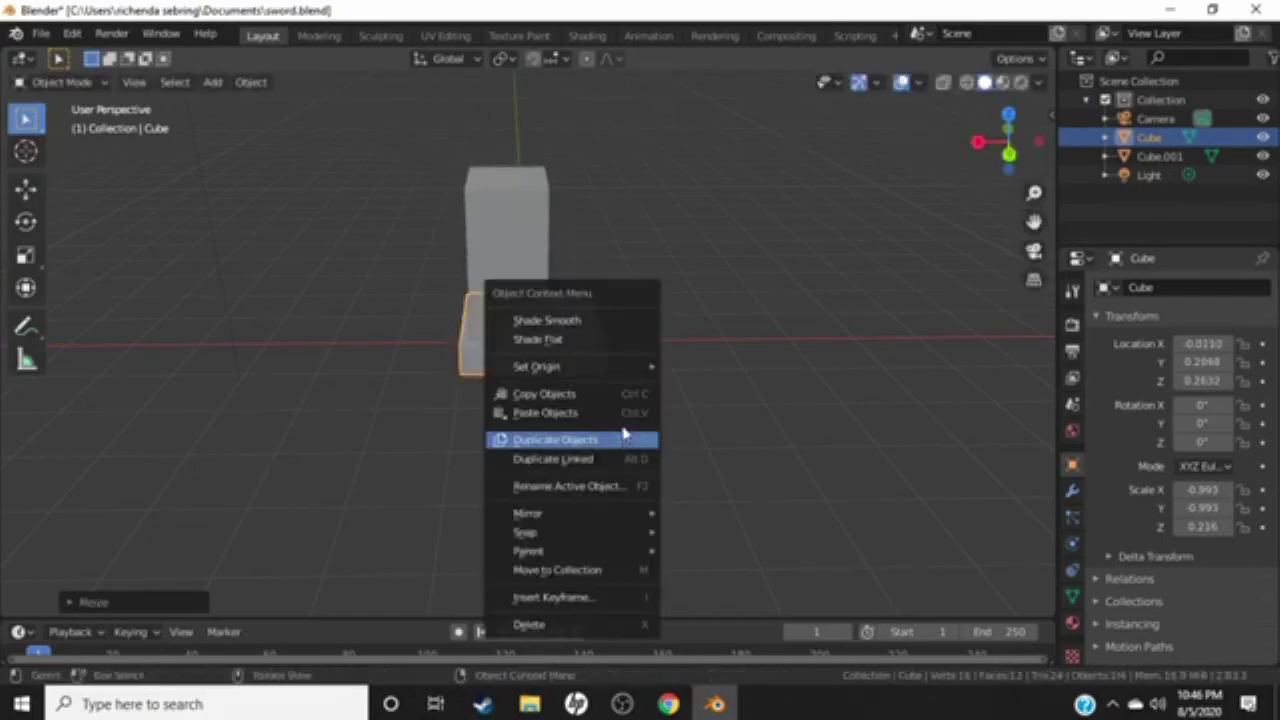
{"action": "mouse_move", "coordinate": [623, 354]}
{"action": "middle_mouse_down"}
{"action": "mouse_move", "coordinate": [623, 288]}
{"action": "mouse_move", "coordinate": [631, 315]}
{"action": "middle_mouse_up"}
{"action": "left_click", "coordinate": [493, 251]}
- Nudge the upper block Cube.001 slightly into place
{"action": "key", "text": "g"}
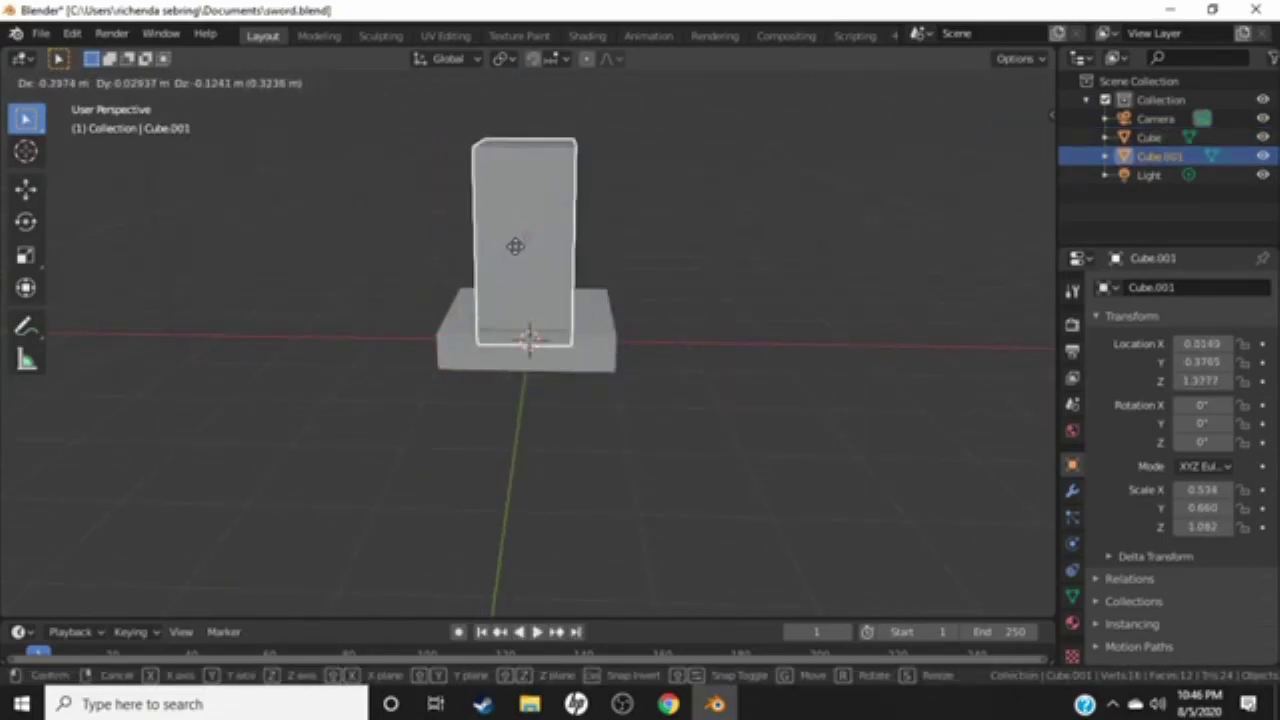
{"action": "left_click", "coordinate": [520, 248]}
{"action": "mouse_move", "coordinate": [520, 248]}
{"action": "middle_mouse_down"}
{"action": "mouse_move", "coordinate": [415, 387]}
{"action": "mouse_move", "coordinate": [371, 398]}
{"action": "middle_mouse_up"}
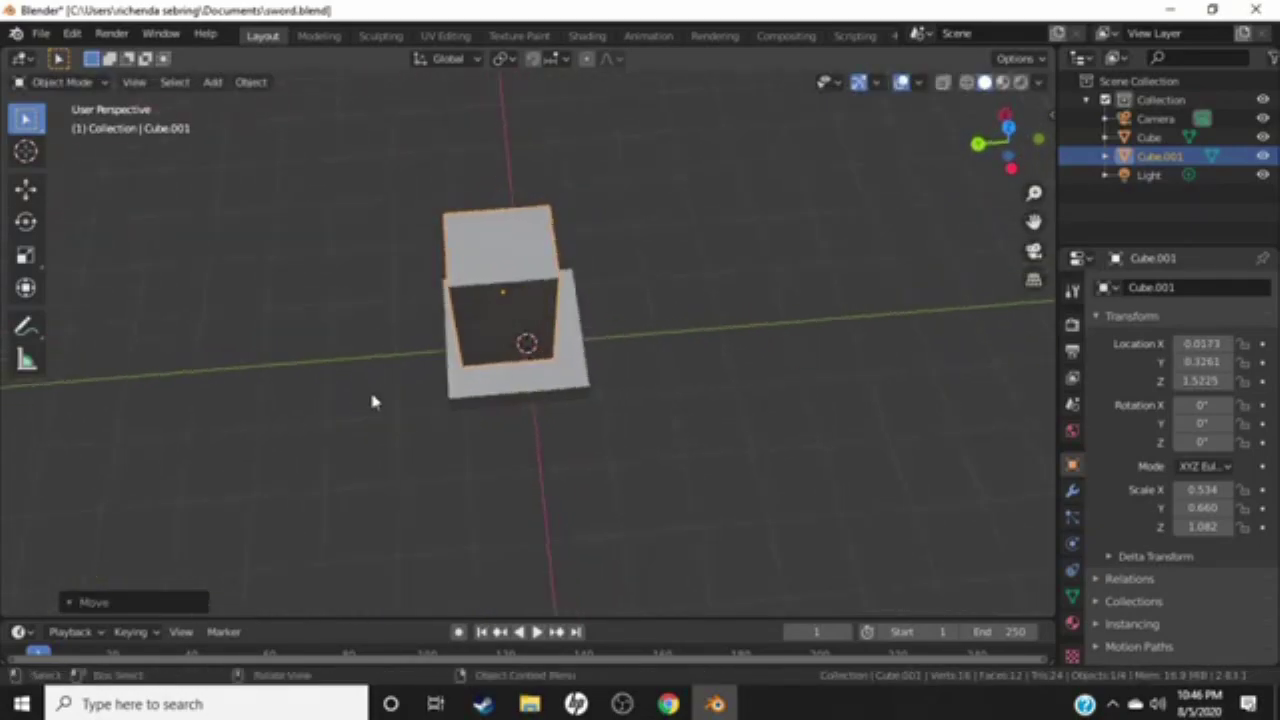
{"action": "left_click", "coordinate": [543, 296]}
{"action": "key", "text": "g"}
{"action": "left_click", "coordinate": [557, 303]}
- Move Cube.001 vertically, then sideways along X, onto the base
{"action": "left_click", "coordinate": [503, 264]}
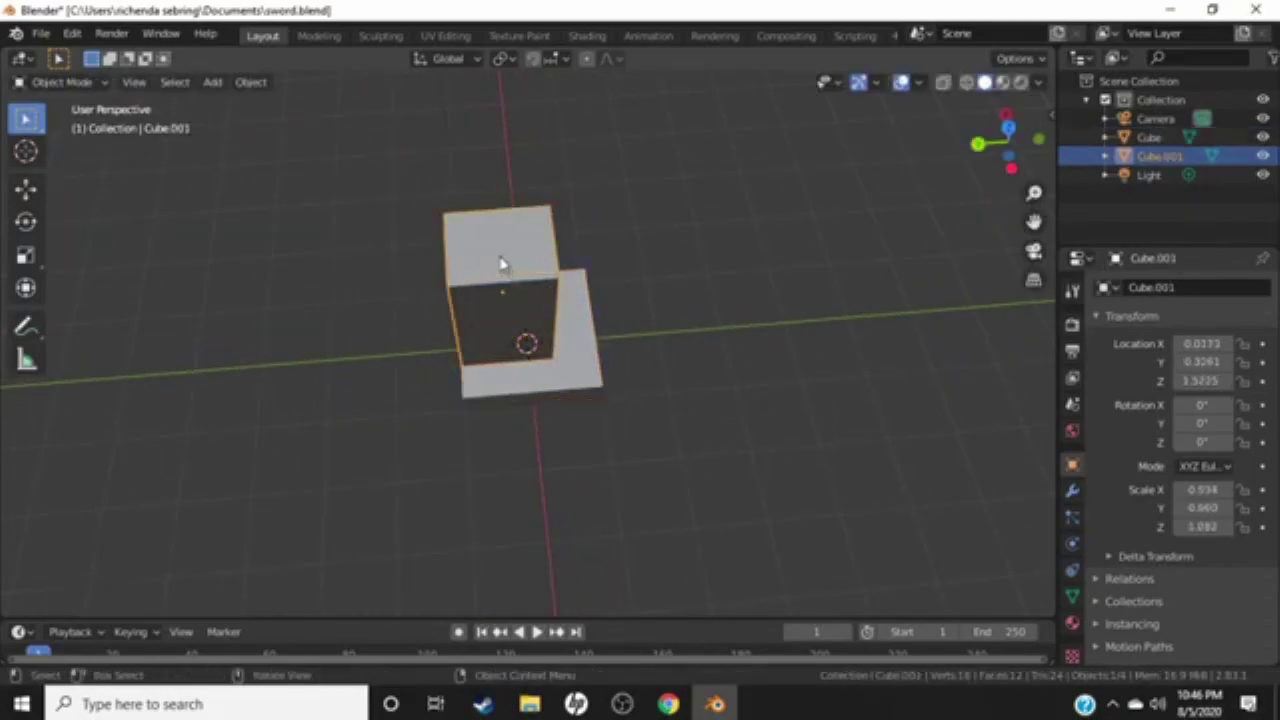
{"action": "key", "text": "g"}
{"action": "key", "text": "z"}
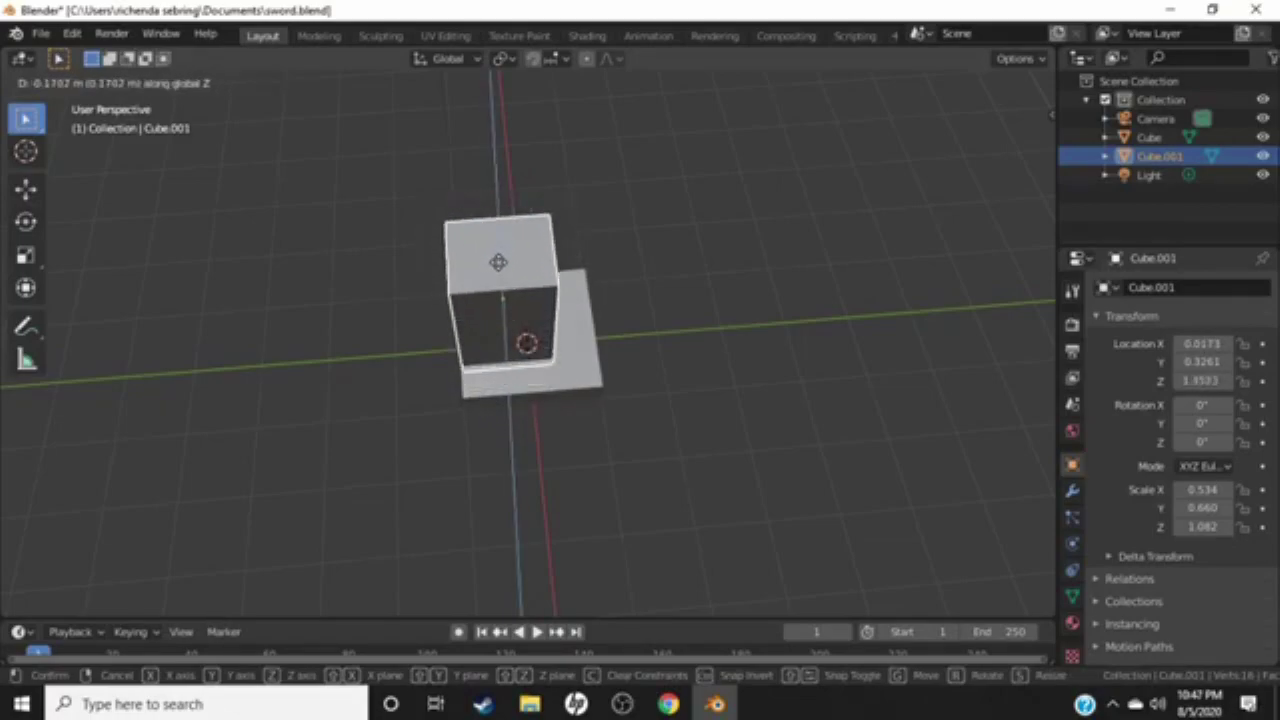
{"action": "left_click", "coordinate": [511, 252]}
{"action": "key", "text": "x"}
{"action": "key", "text": "Escape"}
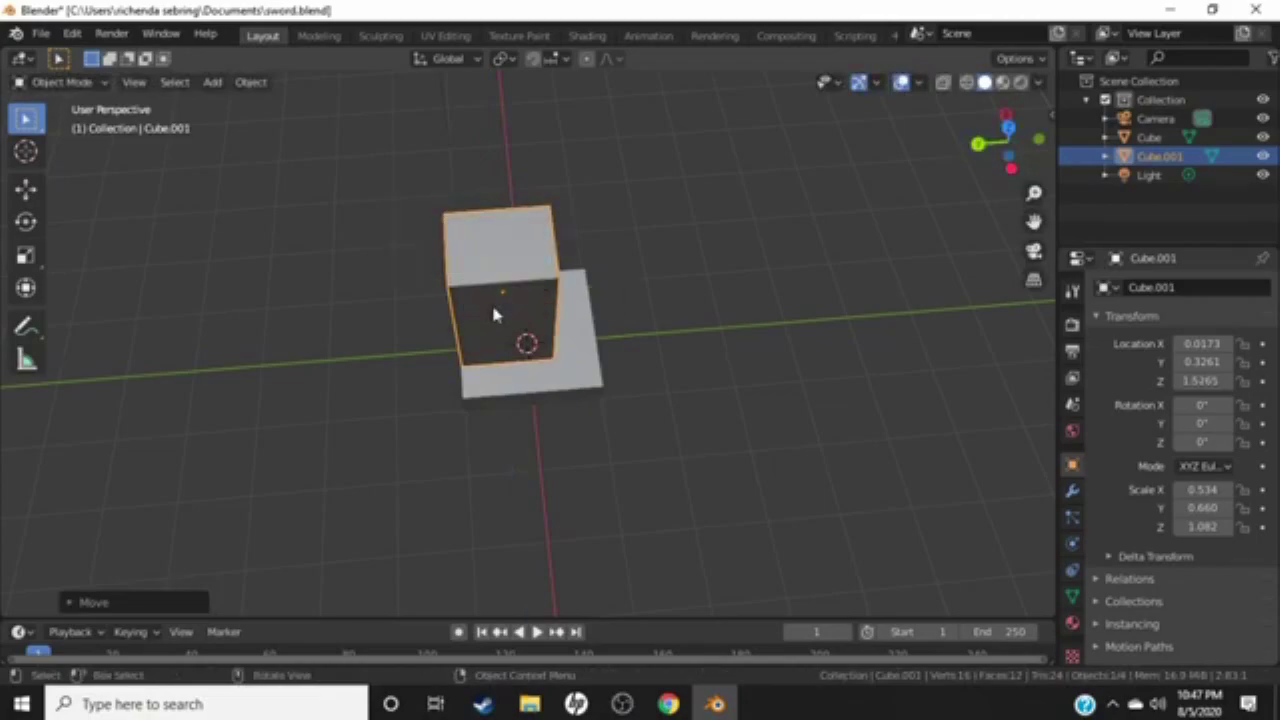
{"action": "key", "text": "g"}
{"action": "key", "text": "x"}
{"action": "left_click", "coordinate": [575, 285]}
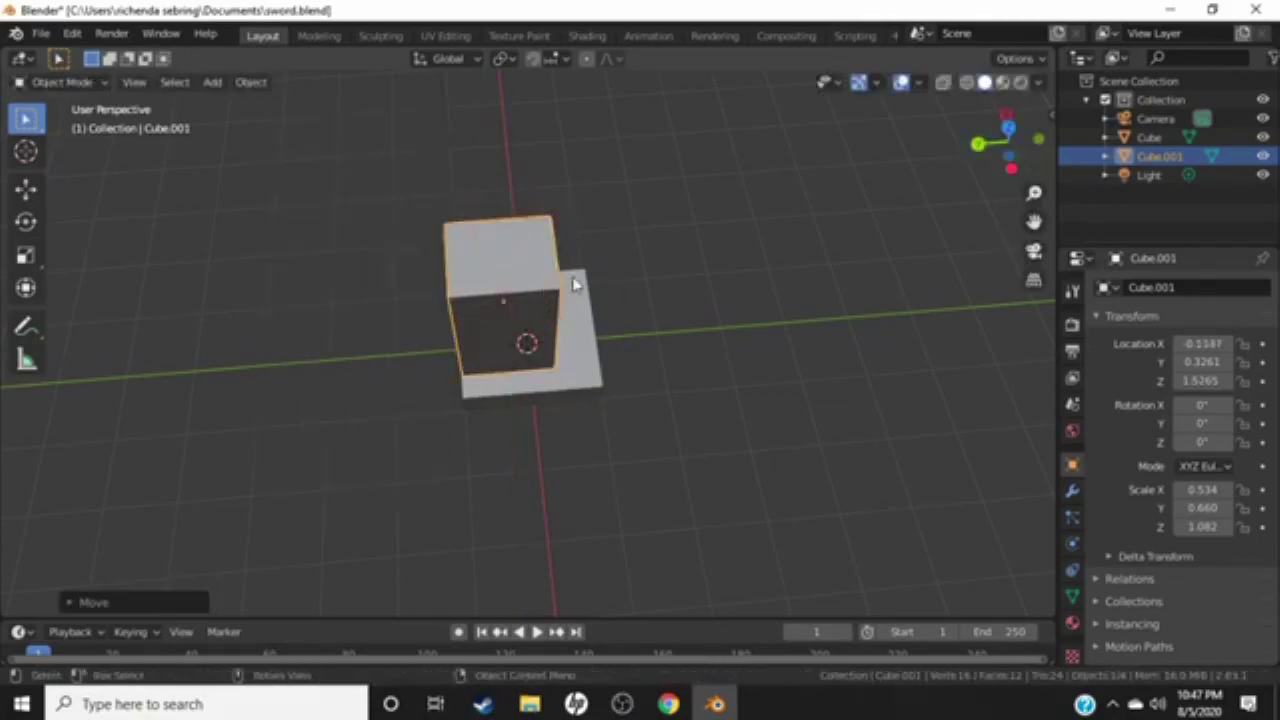
- Centre Cube.001 along X while checking from a side perspective
{"action": "mouse_move", "coordinate": [575, 285]}
{"action": "middle_mouse_down"}
{"action": "mouse_move", "coordinate": [760, 206]}
{"action": "mouse_move", "coordinate": [794, 206]}
{"action": "middle_mouse_up"}
{"action": "key", "text": "g"}
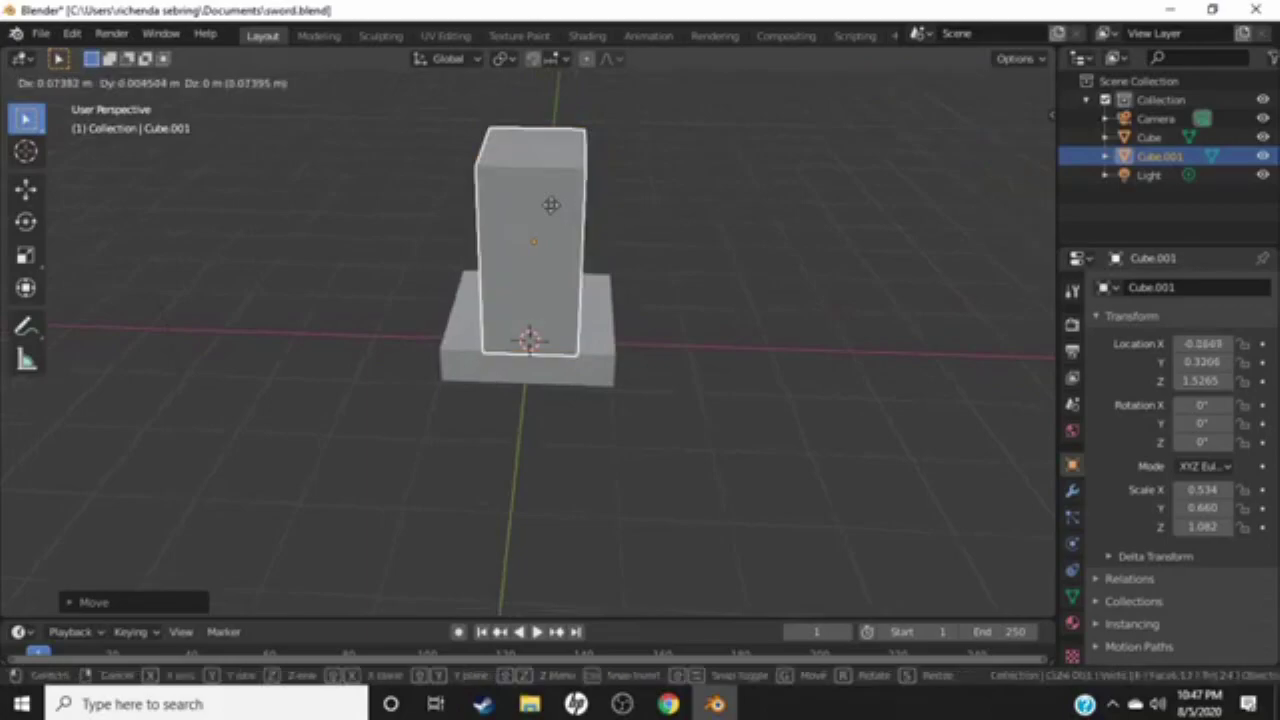
{"action": "left_click", "coordinate": [546, 209]}
{"action": "middle_click_drag", "start_coordinate": [546, 209], "coordinate": [613, 237]}
{"action": "key", "text": "g"}
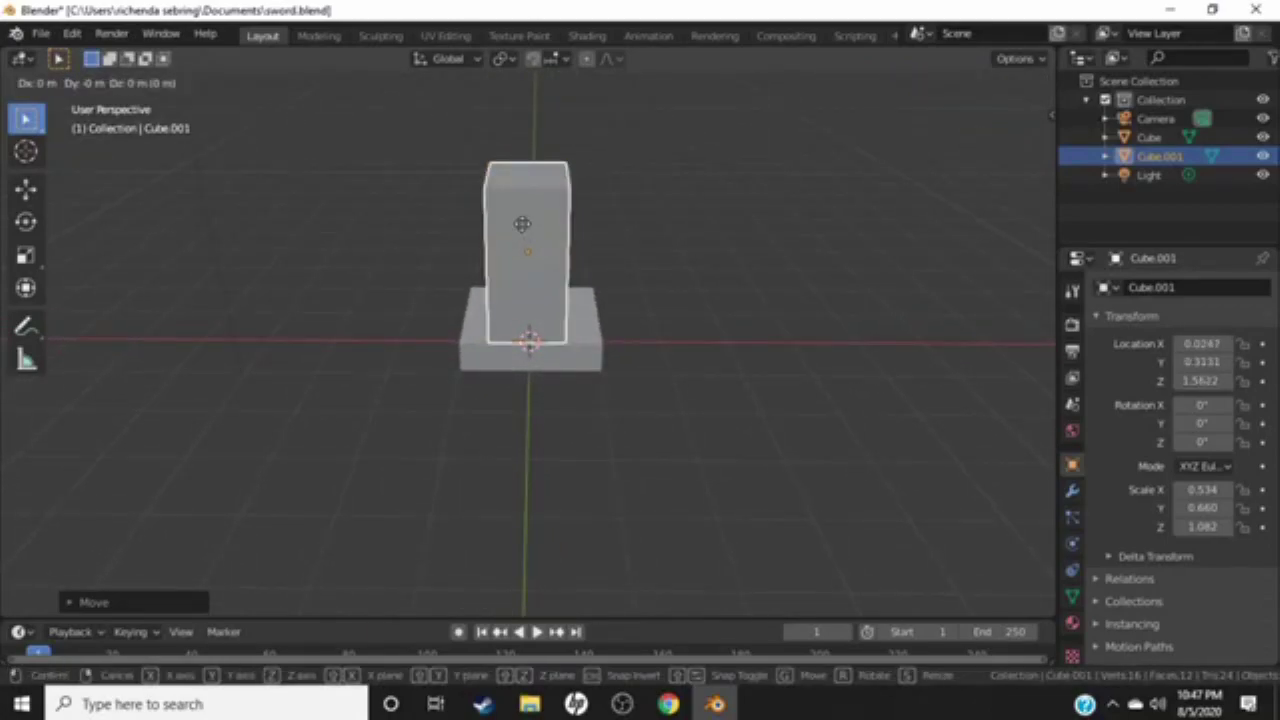
{"action": "key", "text": "x"}
{"action": "left_click", "coordinate": [526, 229]}
{"action": "middle_click_drag", "start_coordinate": [526, 229], "coordinate": [393, 225]}
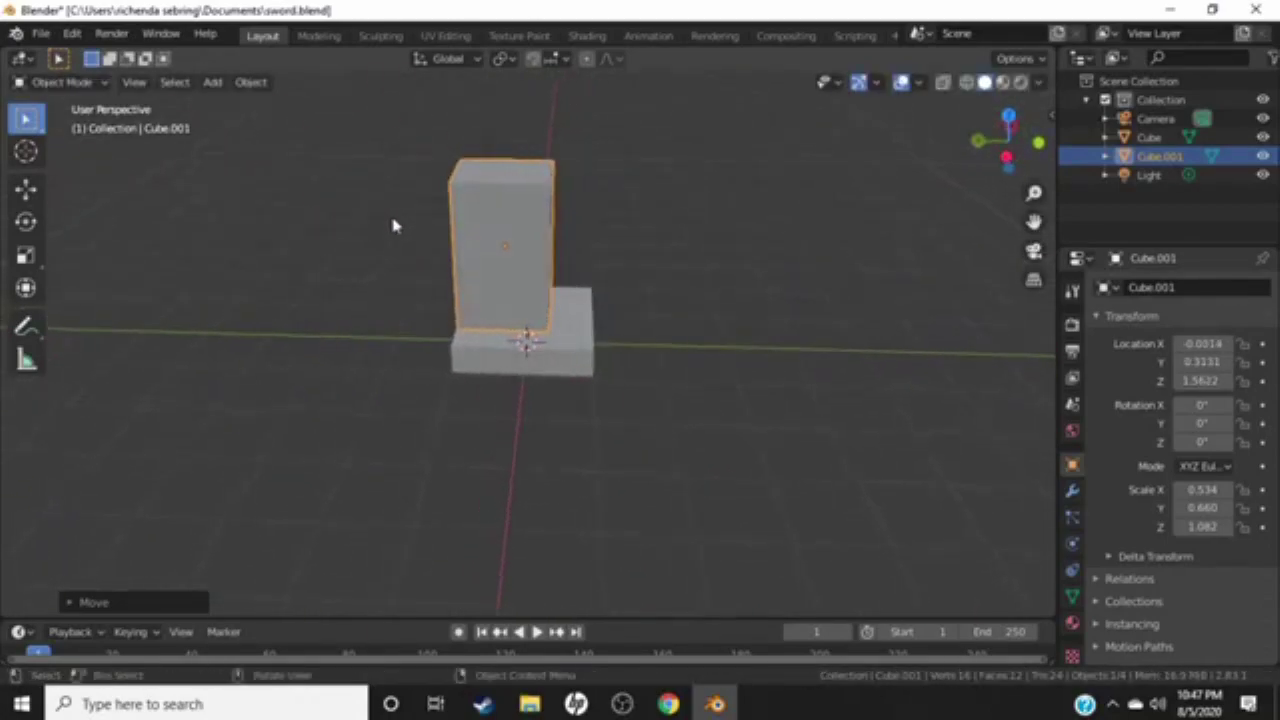
- Check front, right and top views and centre Cube.001 at about -0.045, -0.004, 1.562
{"action": "mouse_move", "coordinate": [612, 264]}
{"action": "middle_mouse_down"}
{"action": "mouse_move", "coordinate": [583, 423]}
{"action": "mouse_move", "coordinate": [628, 407]}
{"action": "middle_mouse_up"}
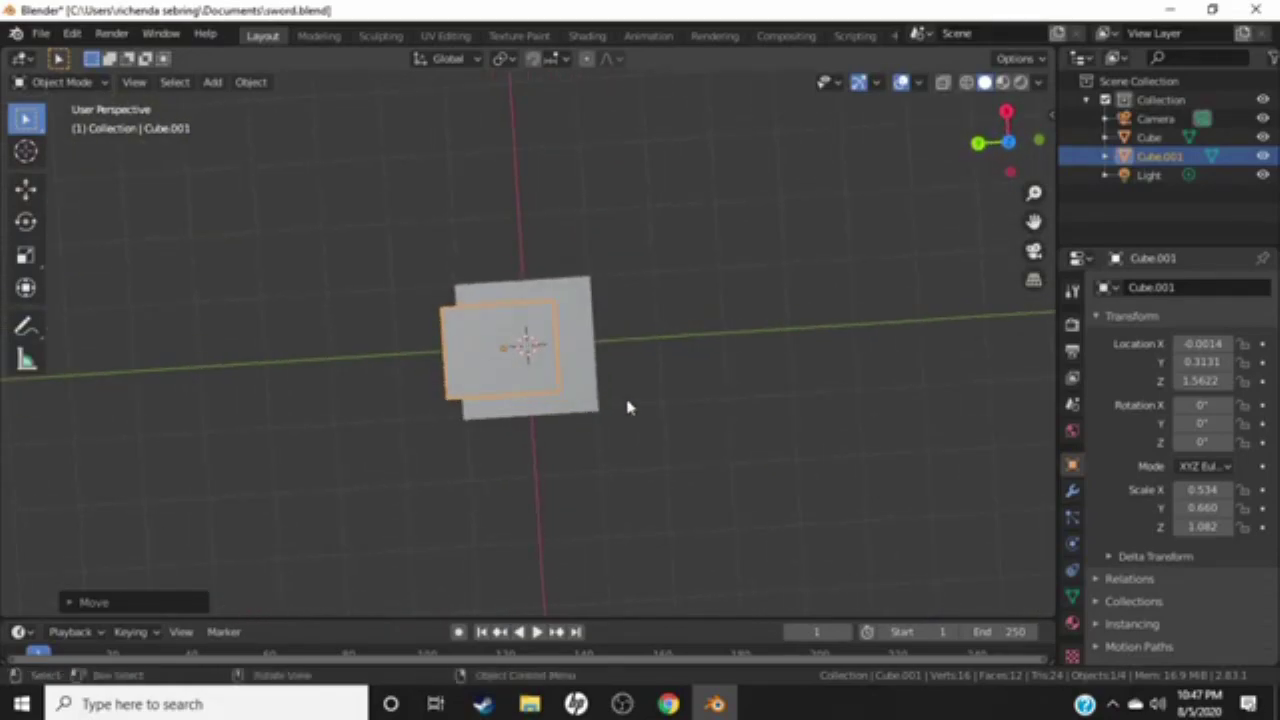
{"action": "key", "text": "KP_1"}
{"action": "key", "text": "KP_3"}
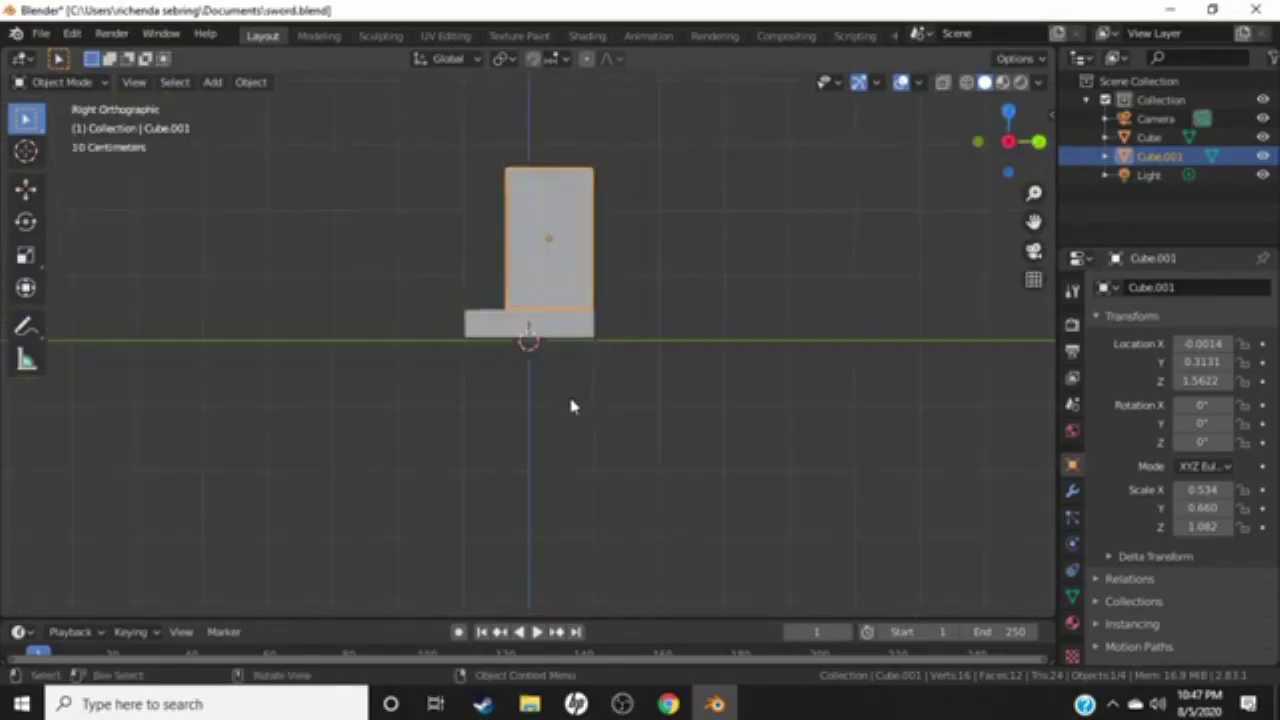
{"action": "key", "text": "KP_7"}
{"action": "key", "text": "g"}
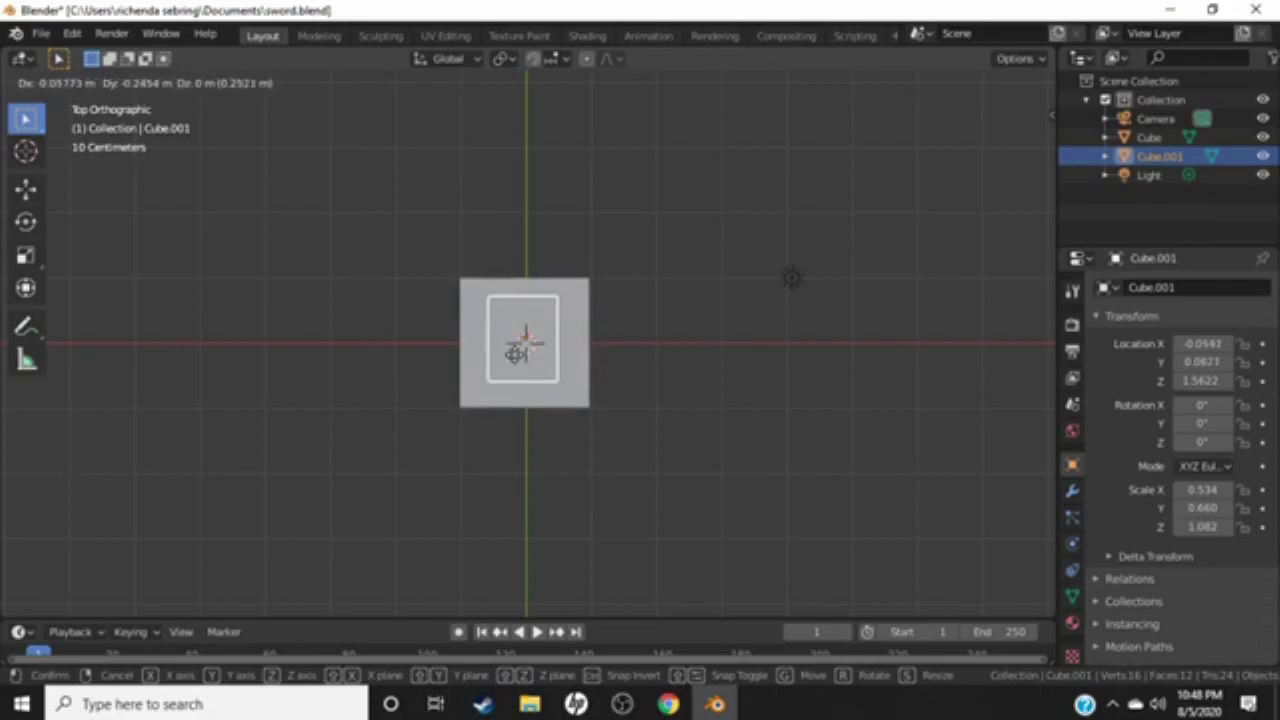
{"action": "left_click", "coordinate": [516, 358]}
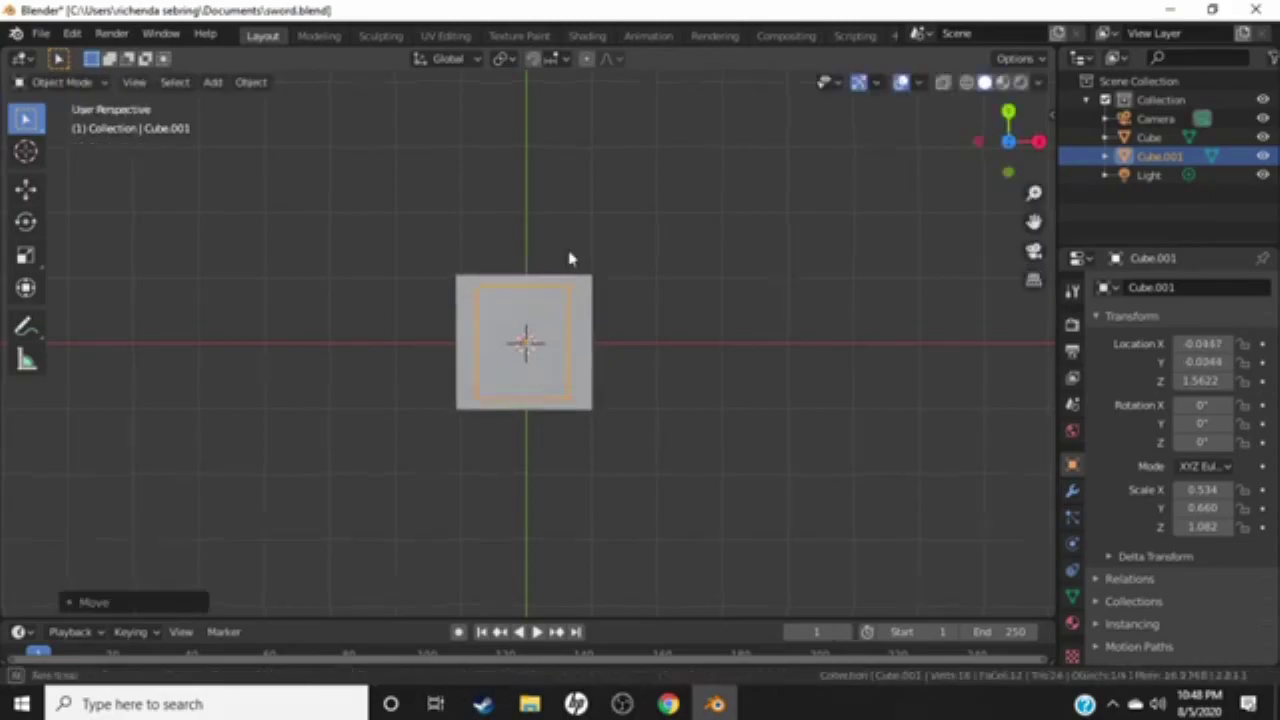
{"action": "mouse_move", "coordinate": [569, 254]}
{"action": "middle_mouse_down"}
{"action": "mouse_move", "coordinate": [754, 106]}
{"action": "mouse_move", "coordinate": [651, 91]}
{"action": "middle_mouse_up"}
- Stretch Cube.001 vertically into a pillar, then rescale it to Scale Z 1.613
{"action": "key", "text": "s"}
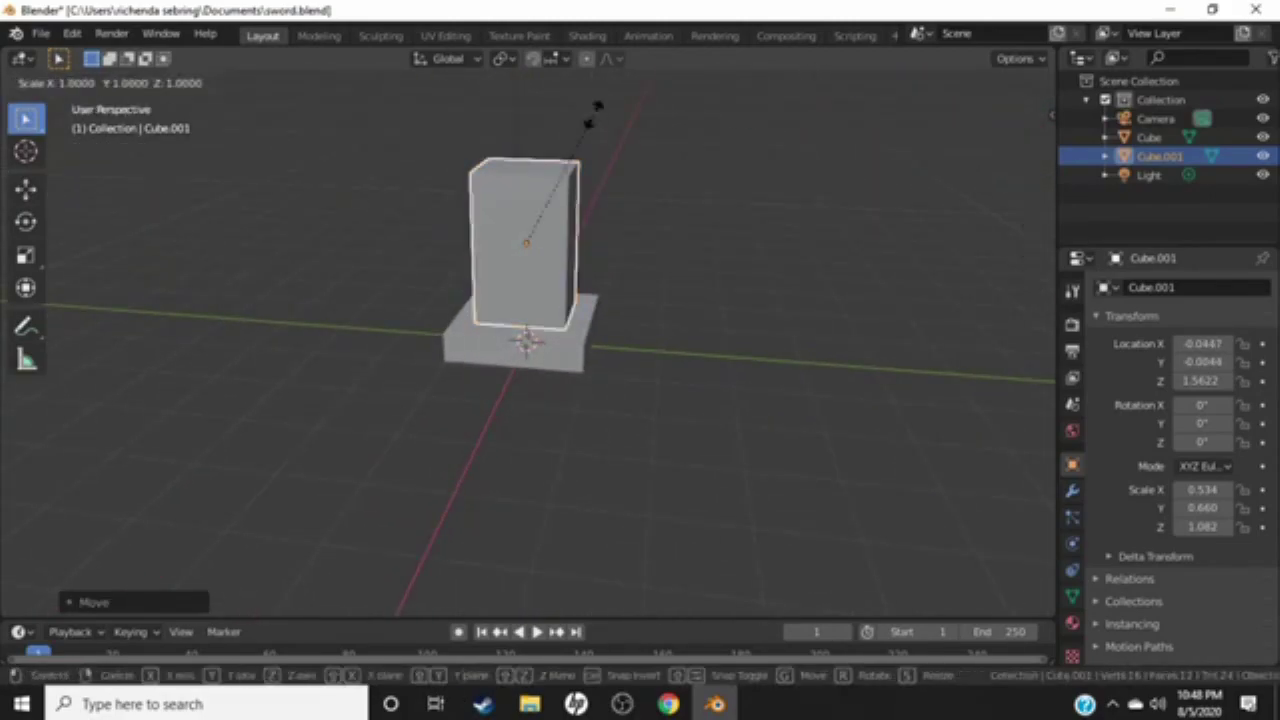
{"action": "key", "text": "z"}
{"action": "left_click", "coordinate": [474, 465]}
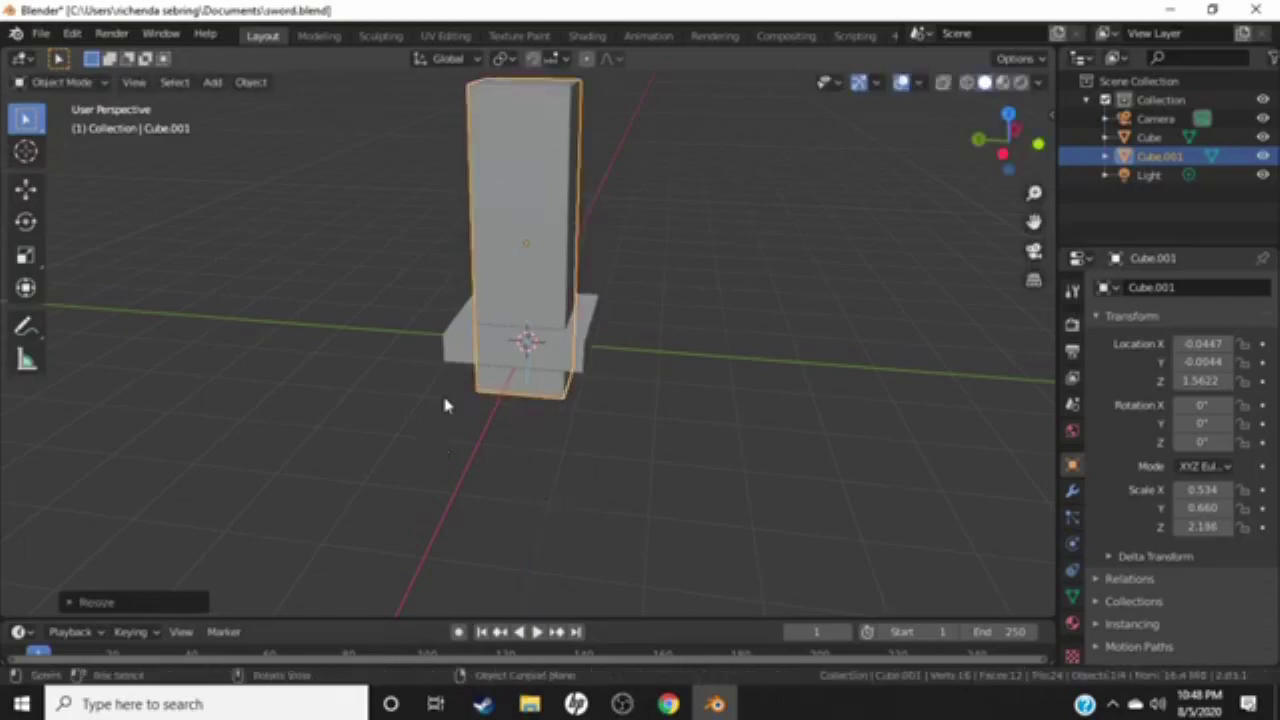
{"action": "key", "text": "s"}
{"action": "key", "text": "z"}
{"action": "left_click", "coordinate": [460, 350]}
{"action": "right_click", "coordinate": [468, 362]}
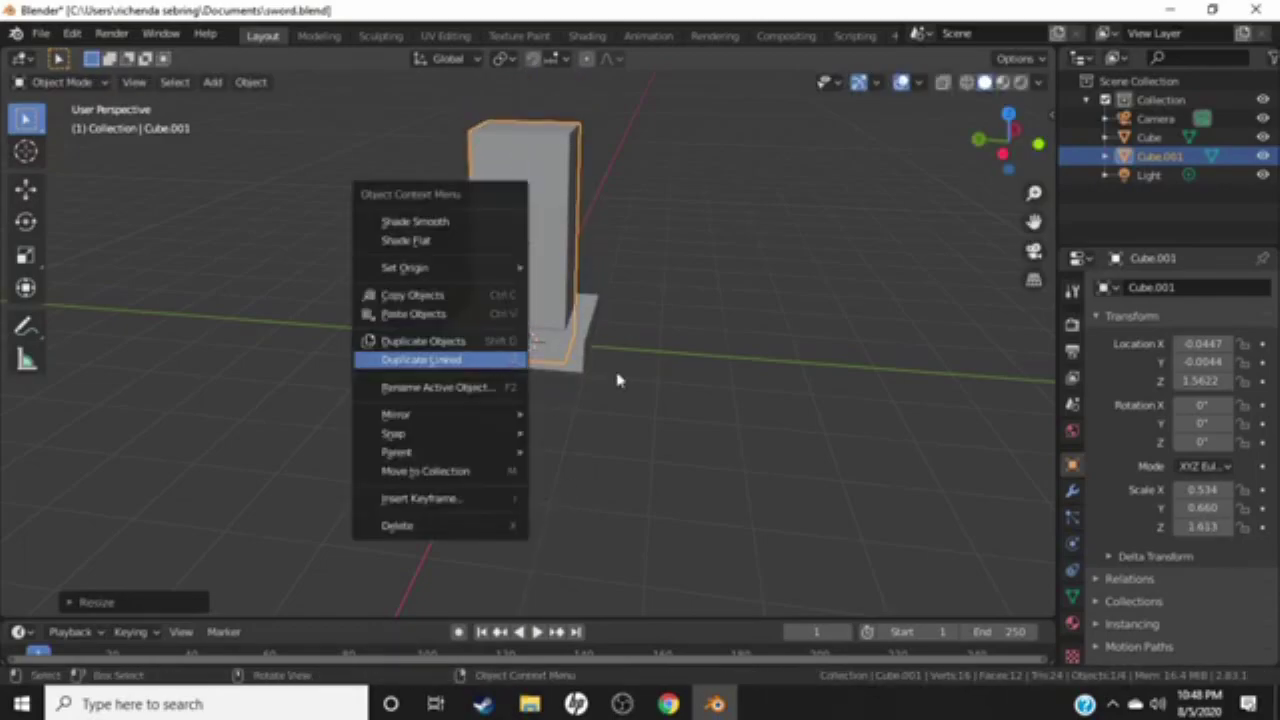
{"action": "scroll", "coordinate": [674, 413], "scroll_direction": "down", "scroll_amount": 2}
- Check the pillar from top, right, perspective and camera views
{"action": "key", "text": "KP_7"}
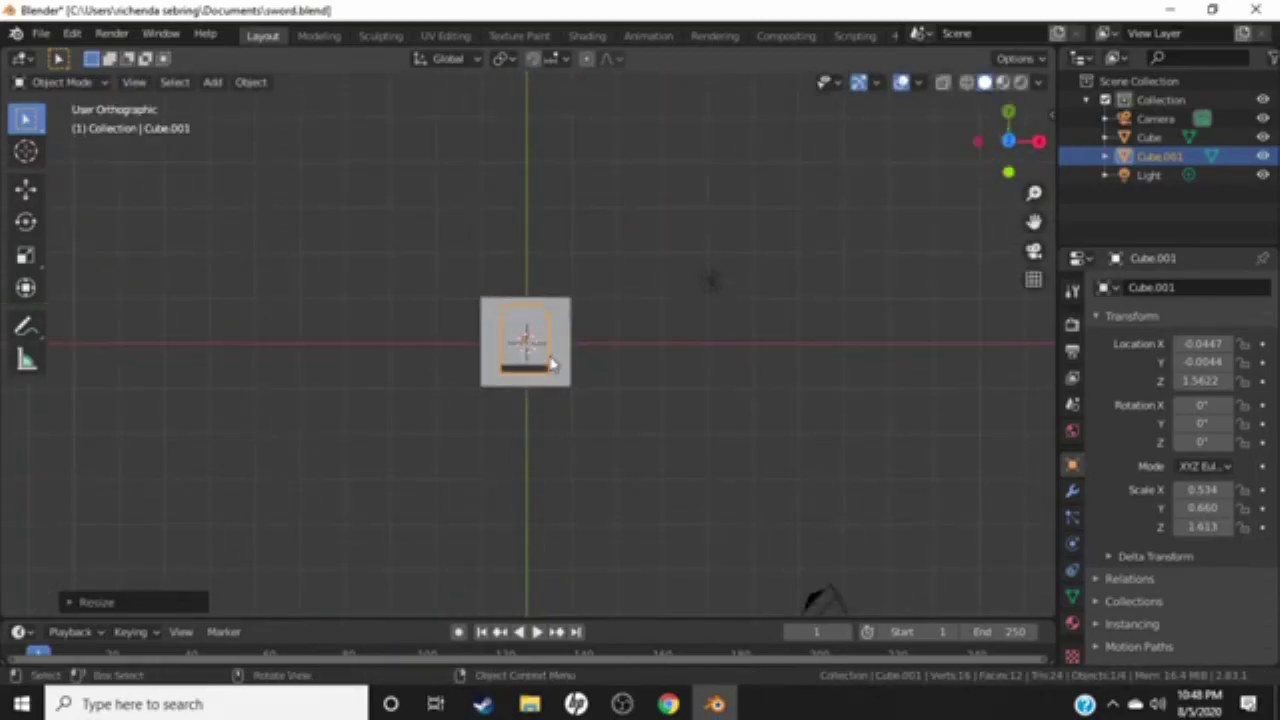
{"action": "key", "text": "KP_3"}
{"action": "key", "text": "KP_5"}
{"action": "key", "text": "KP_0"}
{"action": "left_click", "coordinate": [562, 350]}
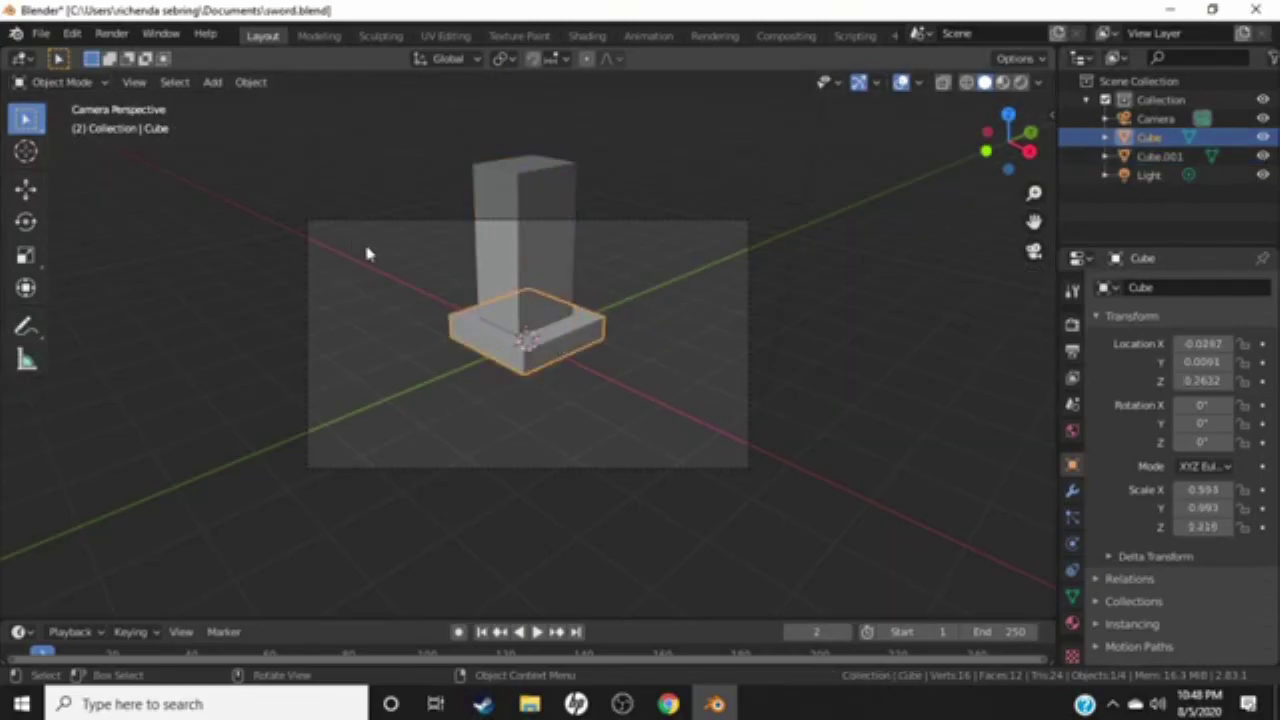
{"action": "left_click", "coordinate": [466, 297]}
{"action": "key", "text": "Tab"}
{"action": "key", "text": "Tab"}
{"action": "left_click", "coordinate": [330, 147]}
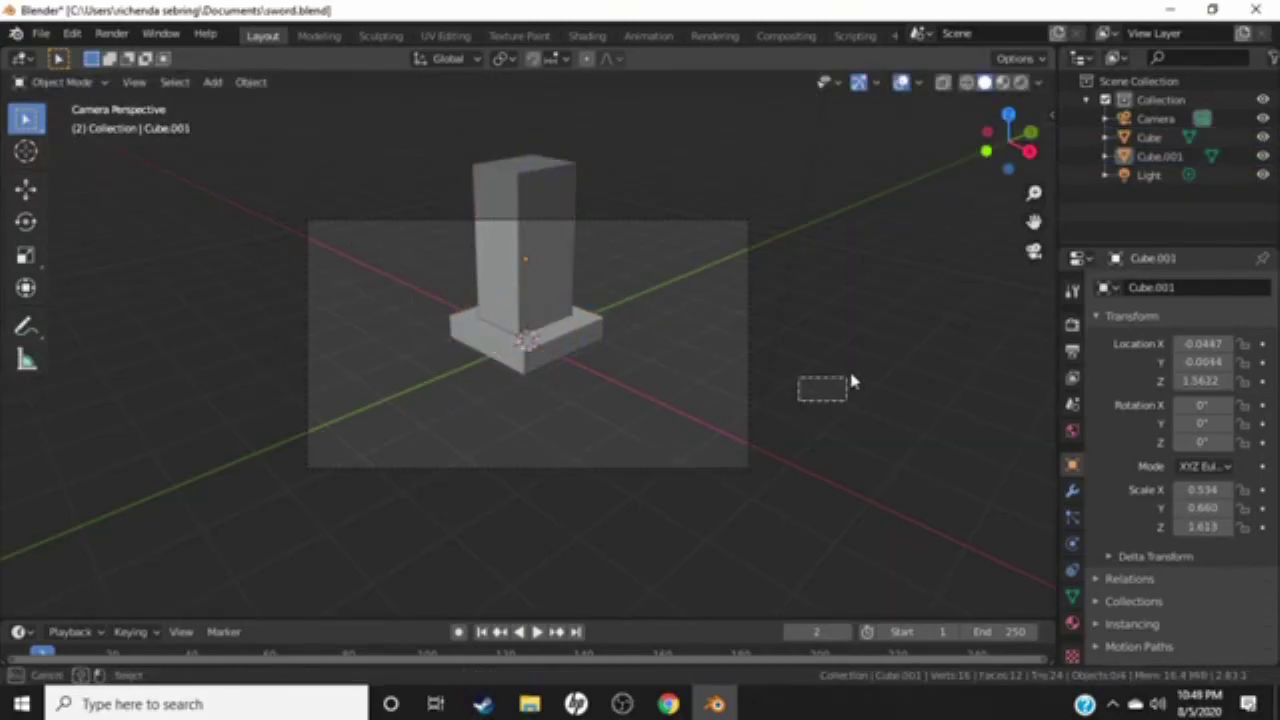
{"action": "left_click_drag", "start_coordinate": [852, 381], "coordinate": [784, 263]}
{"action": "left_click", "coordinate": [896, 228]}
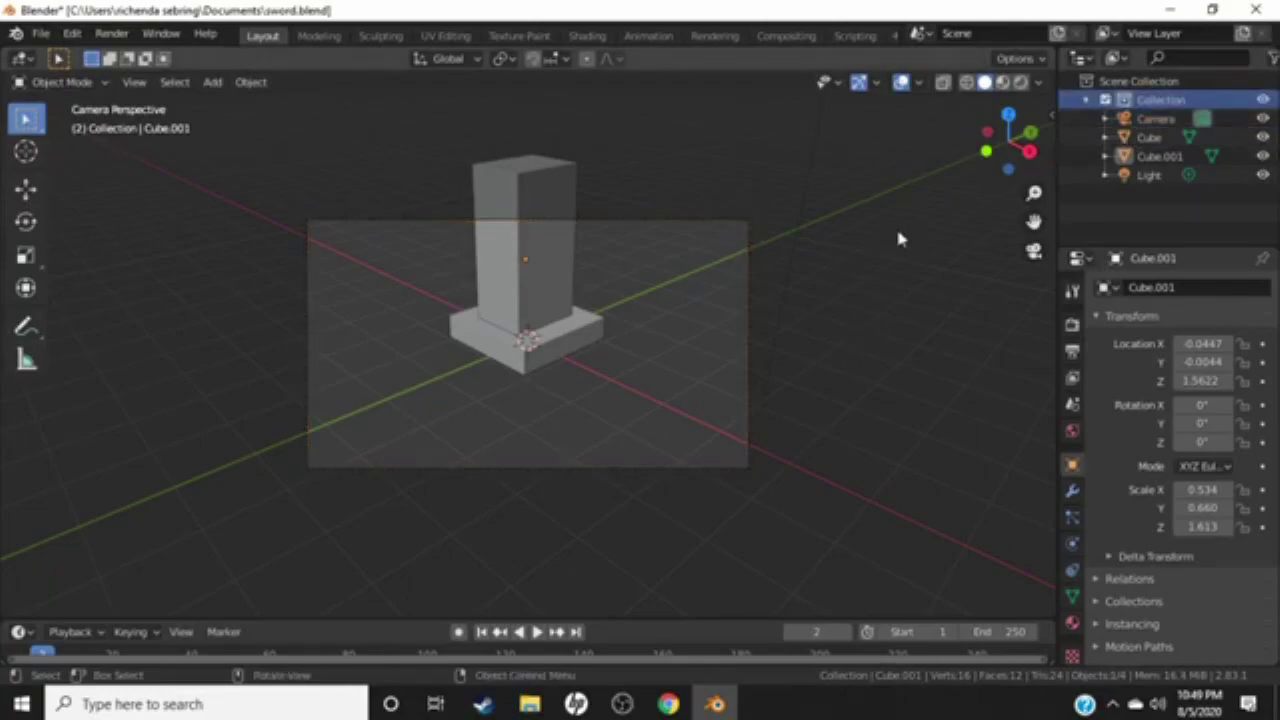
{"action": "middle_click_drag", "start_coordinate": [450, 261], "coordinate": [541, 233]}
- Move the pillar along X so it stands centred over the base cube
{"action": "left_click", "coordinate": [523, 226]}
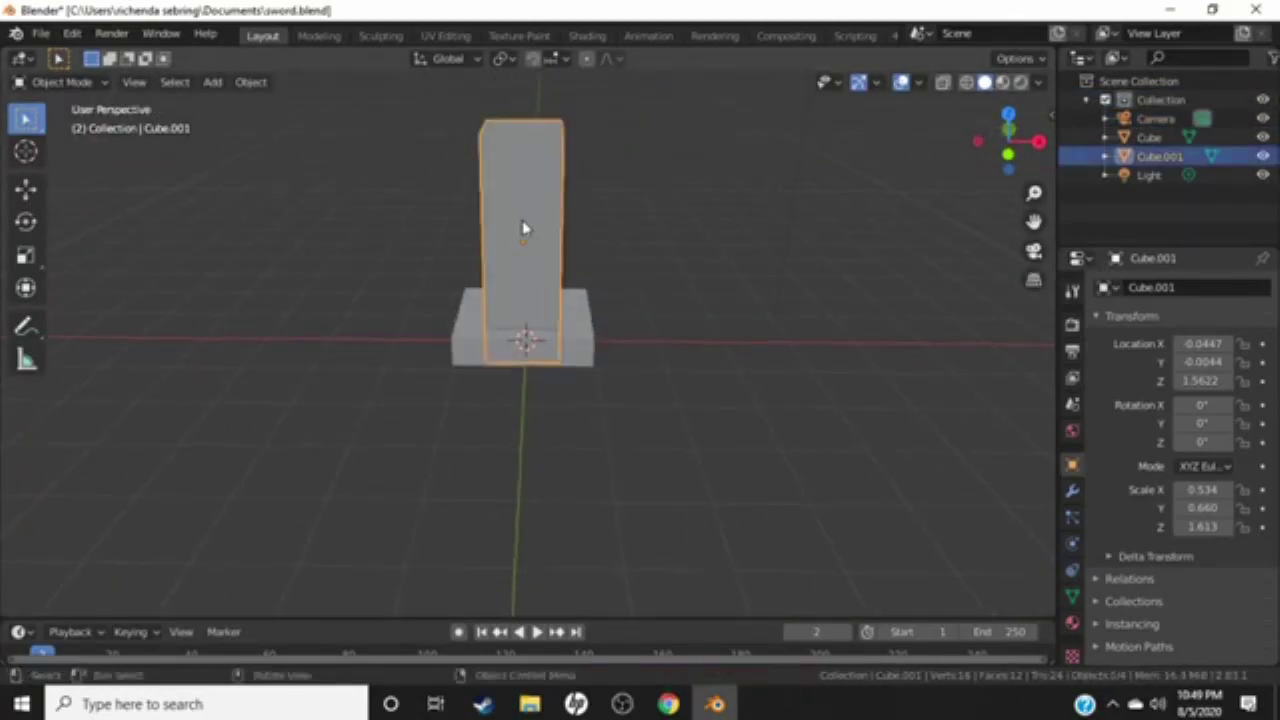
{"action": "key", "text": "g"}
{"action": "key", "text": "x"}
{"action": "left_click", "coordinate": [525, 200]}
{"action": "key", "text": "g"}
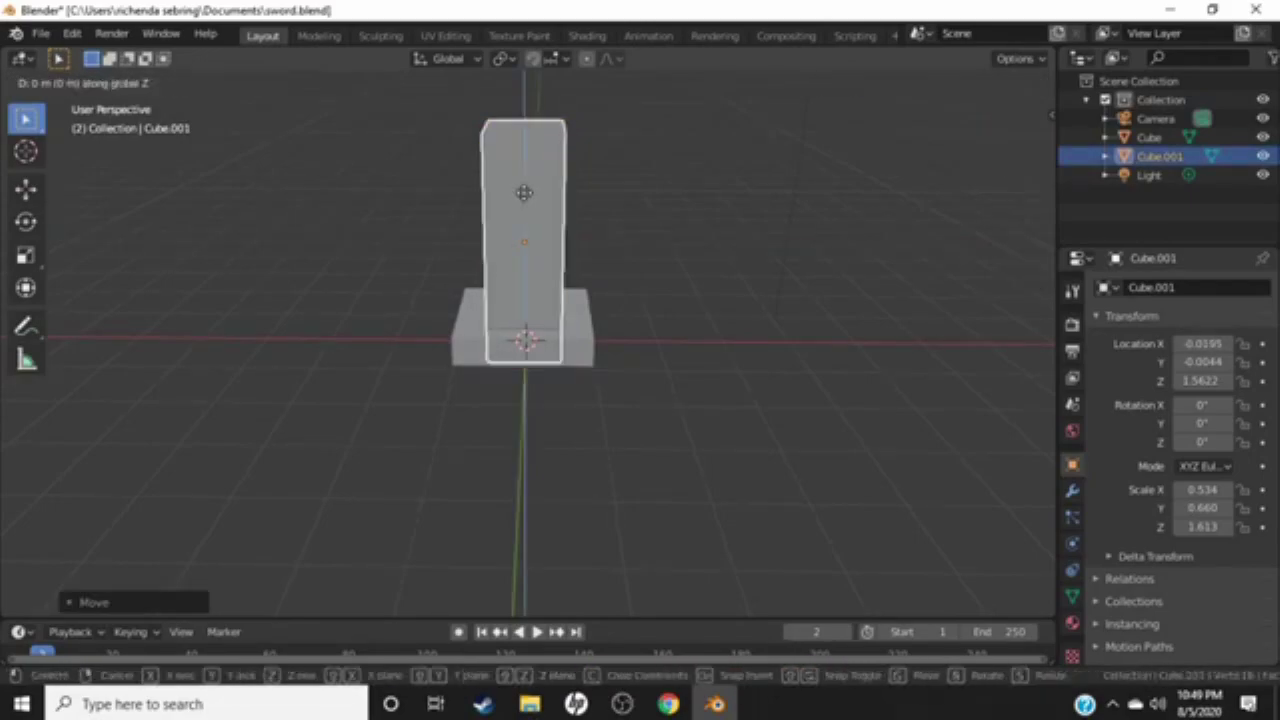
{"action": "left_click", "coordinate": [526, 163]}
- Duplicate the base cube and place the copy on top of the pillar as a crossguard
{"action": "left_click", "coordinate": [580, 334]}
{"action": "key", "text": "shift+d"}
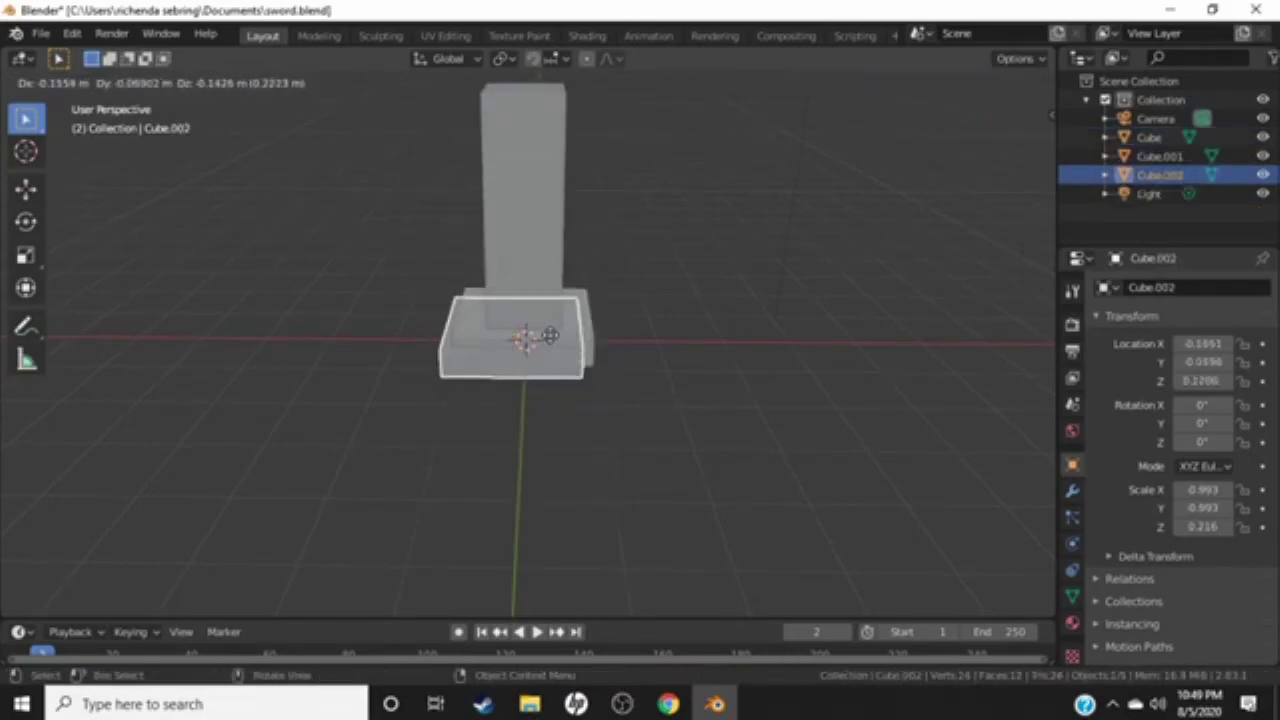
{"action": "key", "text": "z"}
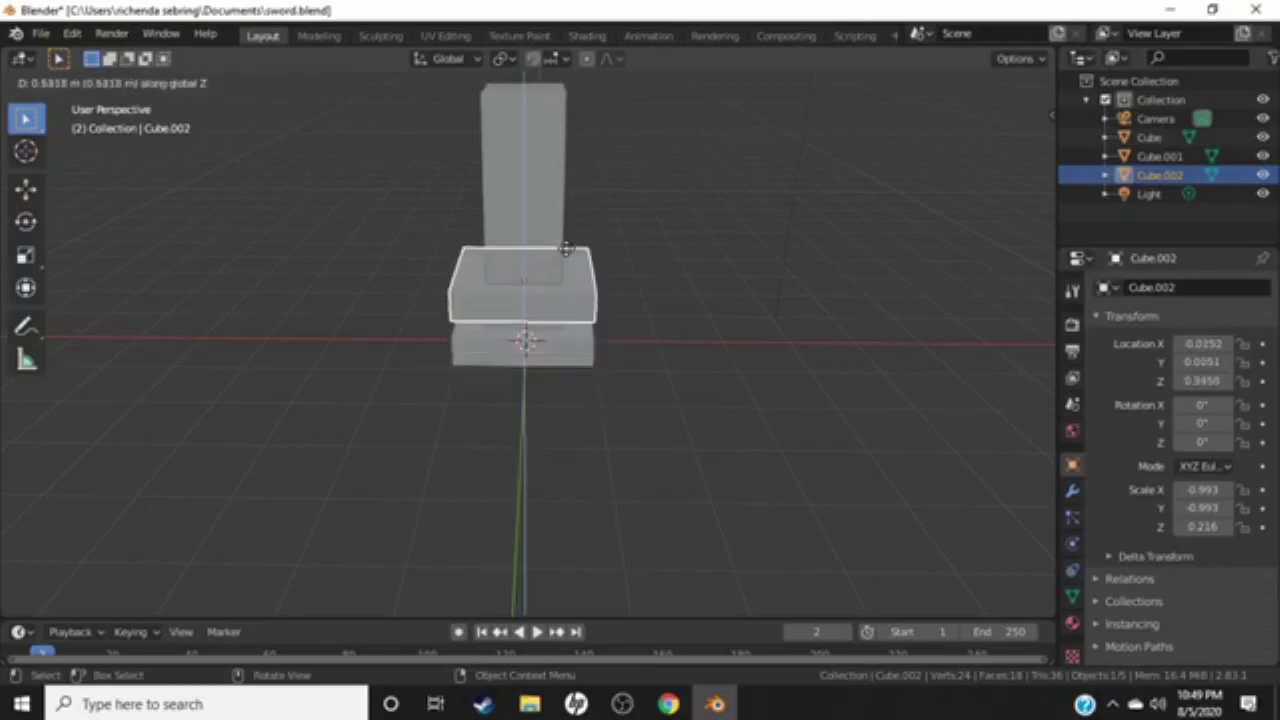
{"action": "left_click", "coordinate": [560, 100]}
{"action": "mouse_move", "coordinate": [600, 194]}
{"action": "middle_mouse_down"}
{"action": "mouse_move", "coordinate": [733, 297]}
{"action": "mouse_move", "coordinate": [766, 243]}
{"action": "mouse_move", "coordinate": [631, 191]}
{"action": "mouse_move", "coordinate": [737, 280]}
{"action": "mouse_move", "coordinate": [540, 306]}
{"action": "middle_mouse_up"}
- Duplicate the pillar as Cube.003 and raise the copy high above the crossguard
{"action": "left_click", "coordinate": [523, 270]}
{"action": "right_click", "coordinate": [523, 270]}
{"action": "left_click", "coordinate": [523, 270]}
{"action": "key", "text": "z"}
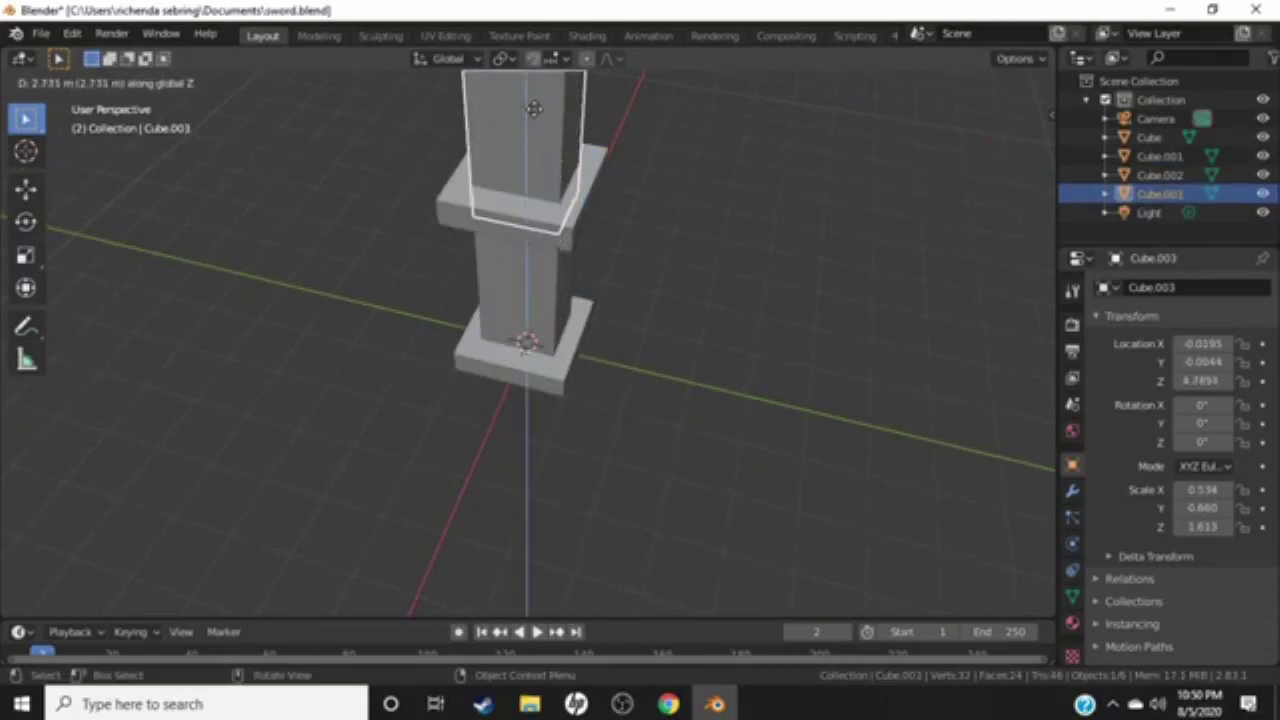
{"action": "left_click", "coordinate": [536, 83]}
{"action": "scroll", "coordinate": [536, 83], "scroll_direction": "down", "scroll_amount": 3}
{"action": "middle_click_drag", "start_coordinate": [557, 157], "coordinate": [481, 100]}
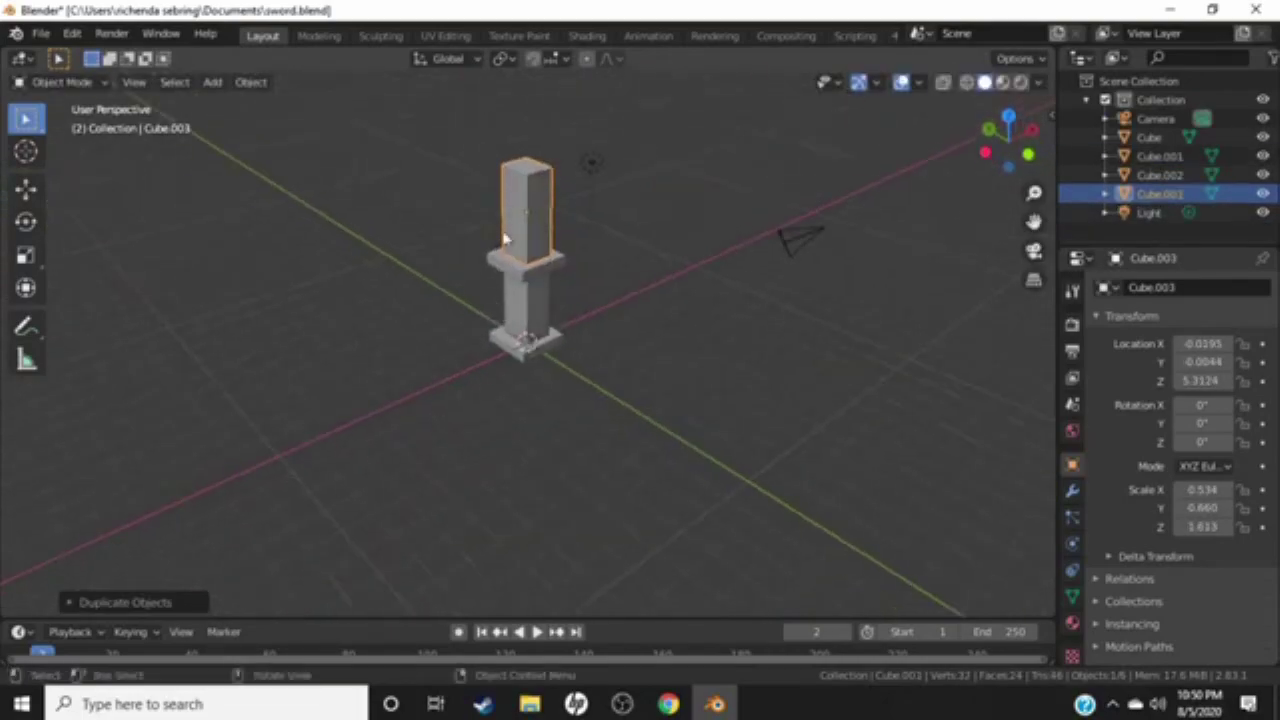
- Shrink Cube.003 to a short block (Z scale 0.300) and set it at Z 3.7925
{"action": "key", "text": "s"}
{"action": "key", "text": "x"}
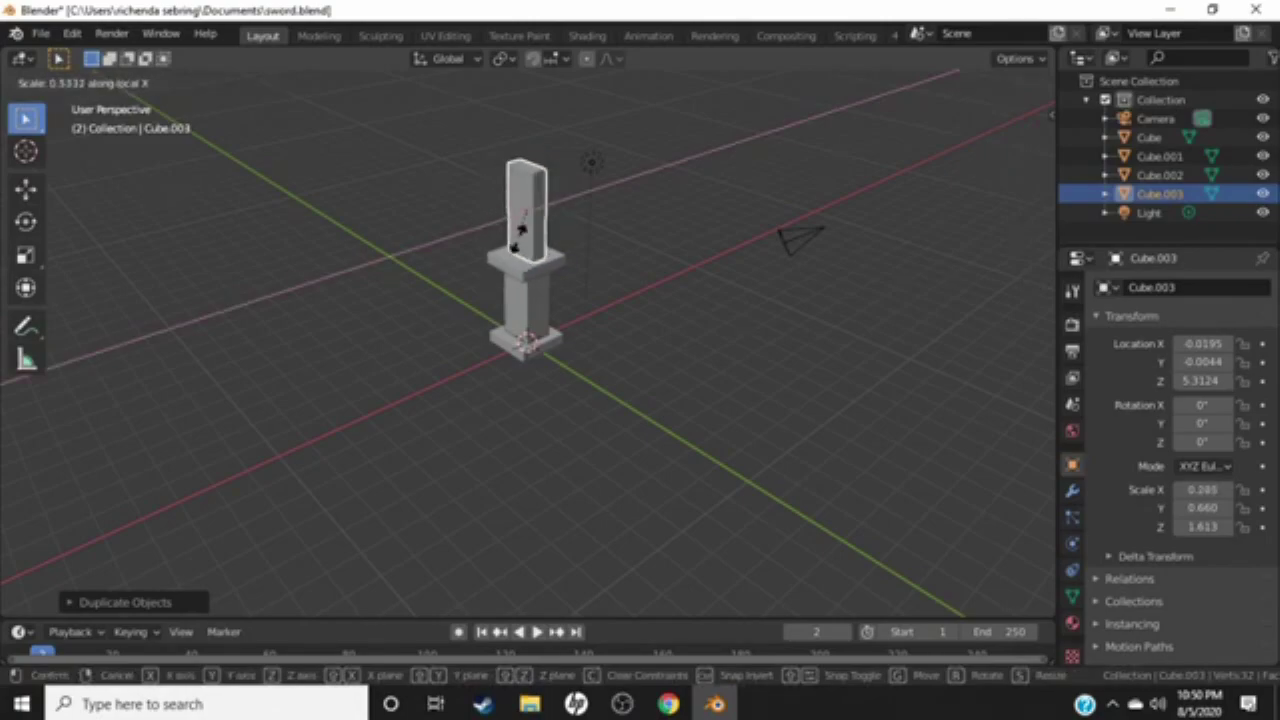
{"action": "key", "text": "z"}
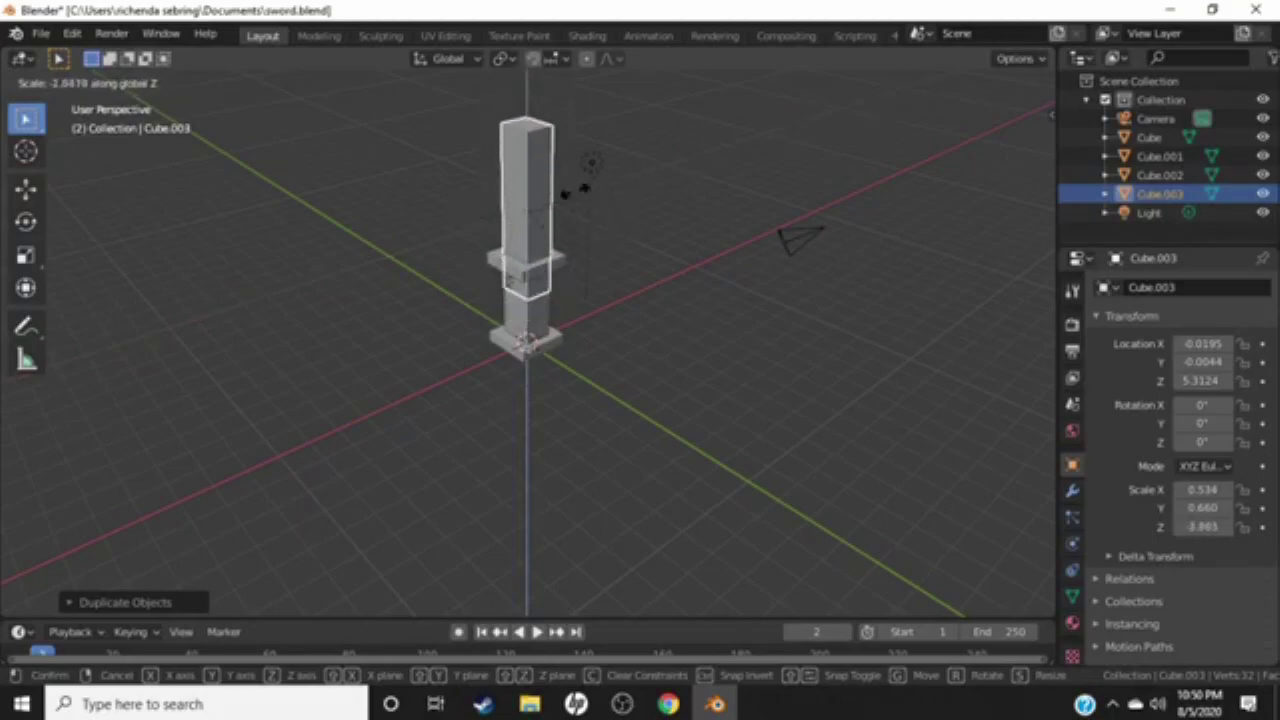
{"action": "left_click", "coordinate": [522, 214]}
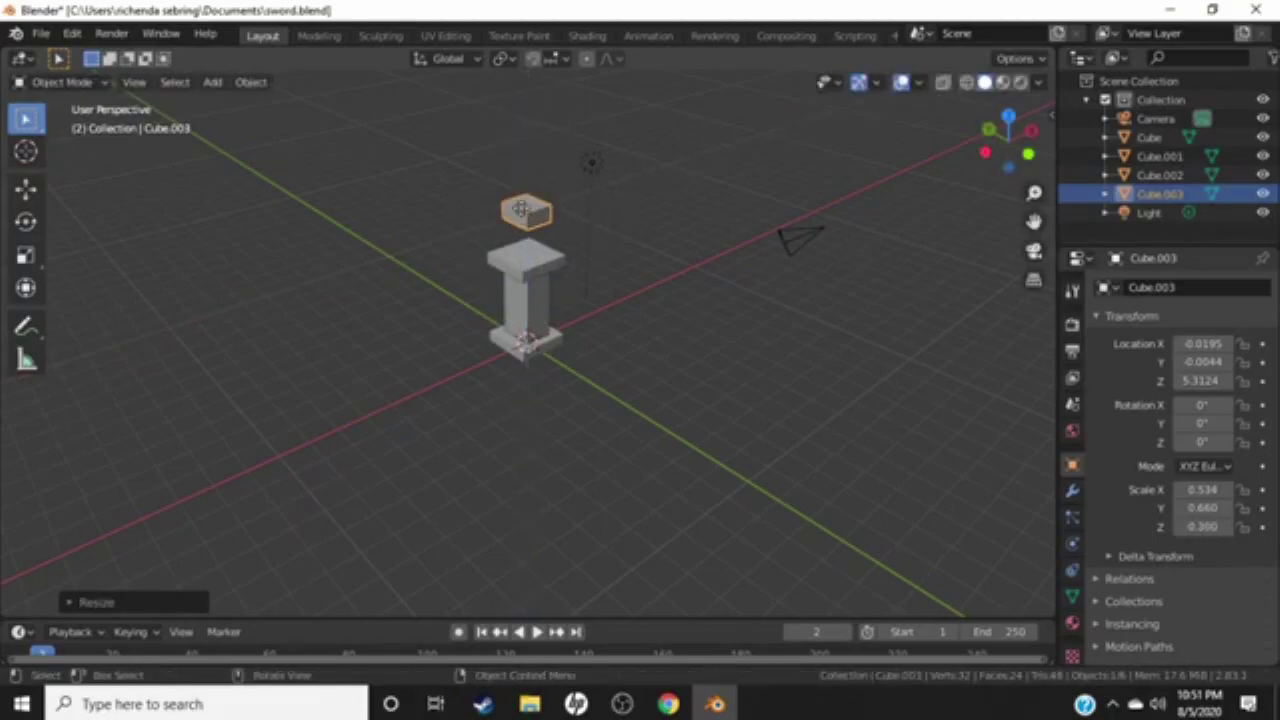
{"action": "key", "text": "g"}
{"action": "key", "text": "z"}
{"action": "left_click", "coordinate": [513, 254]}
- Duplicate the top block and raise the copy above the hilt
{"action": "right_click", "coordinate": [462, 246]}
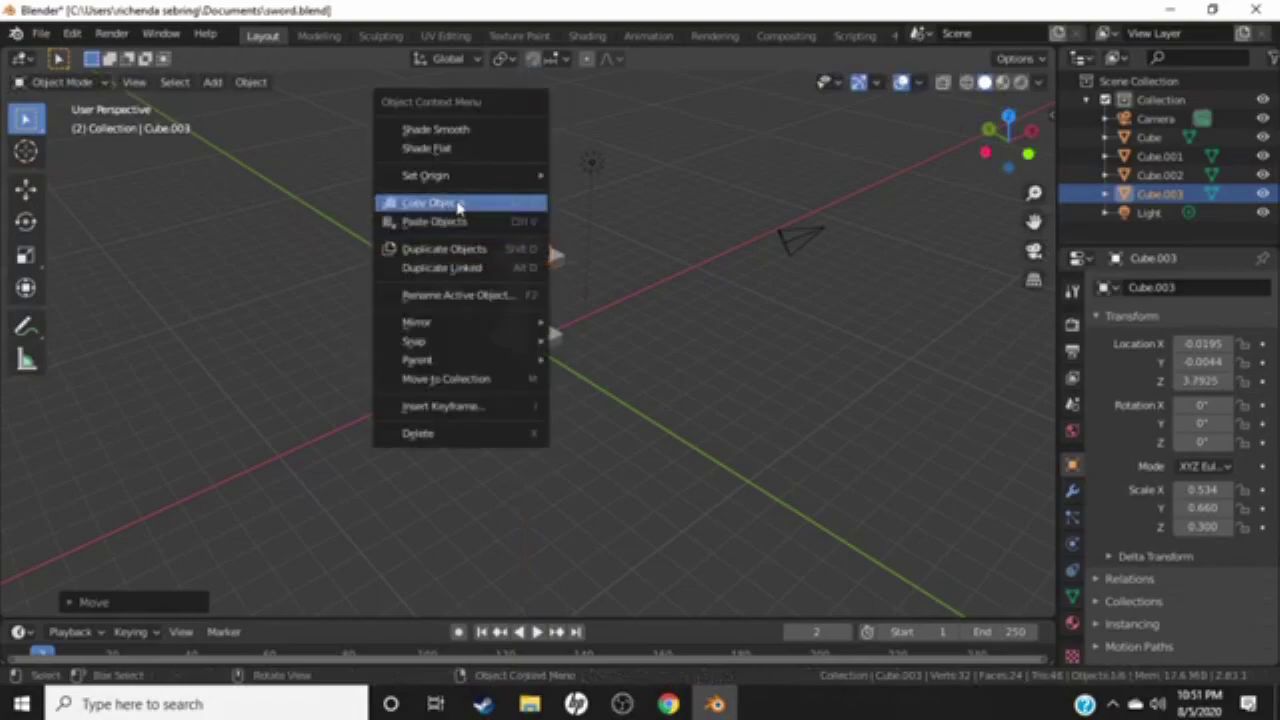
{"action": "left_click", "coordinate": [465, 246]}
{"action": "key", "text": "z"}
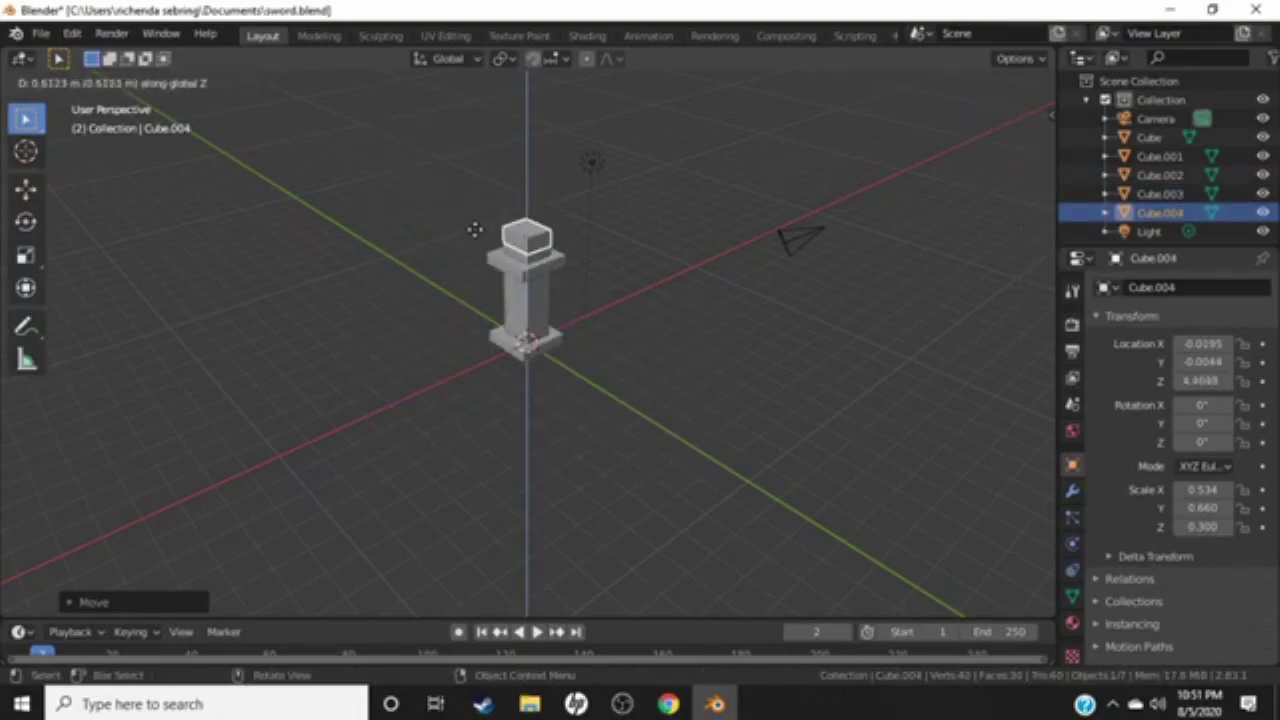
{"action": "left_click", "coordinate": [475, 230]}
- Narrow the copied block in X, stretch it into a tall blade, and raise it
{"action": "key", "text": "s"}
{"action": "key", "text": "z"}
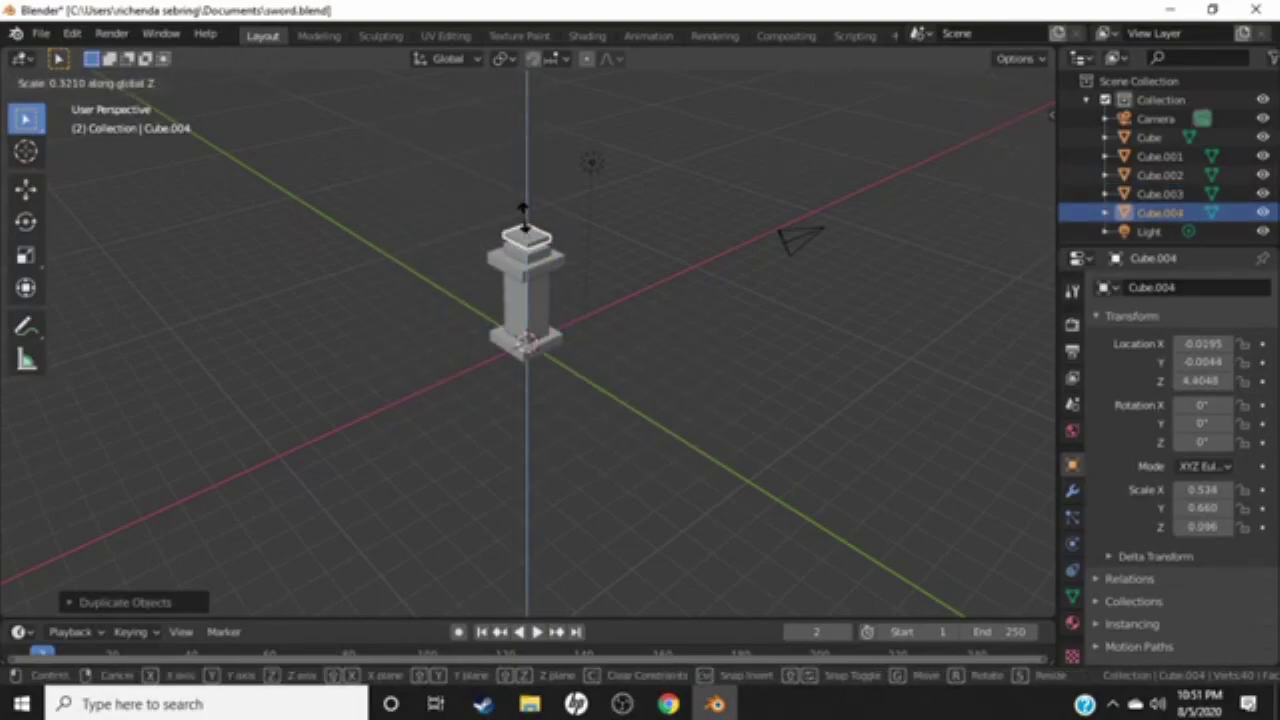
{"action": "key", "text": "x"}
{"action": "left_click", "coordinate": [527, 212]}
{"action": "key", "text": "s"}
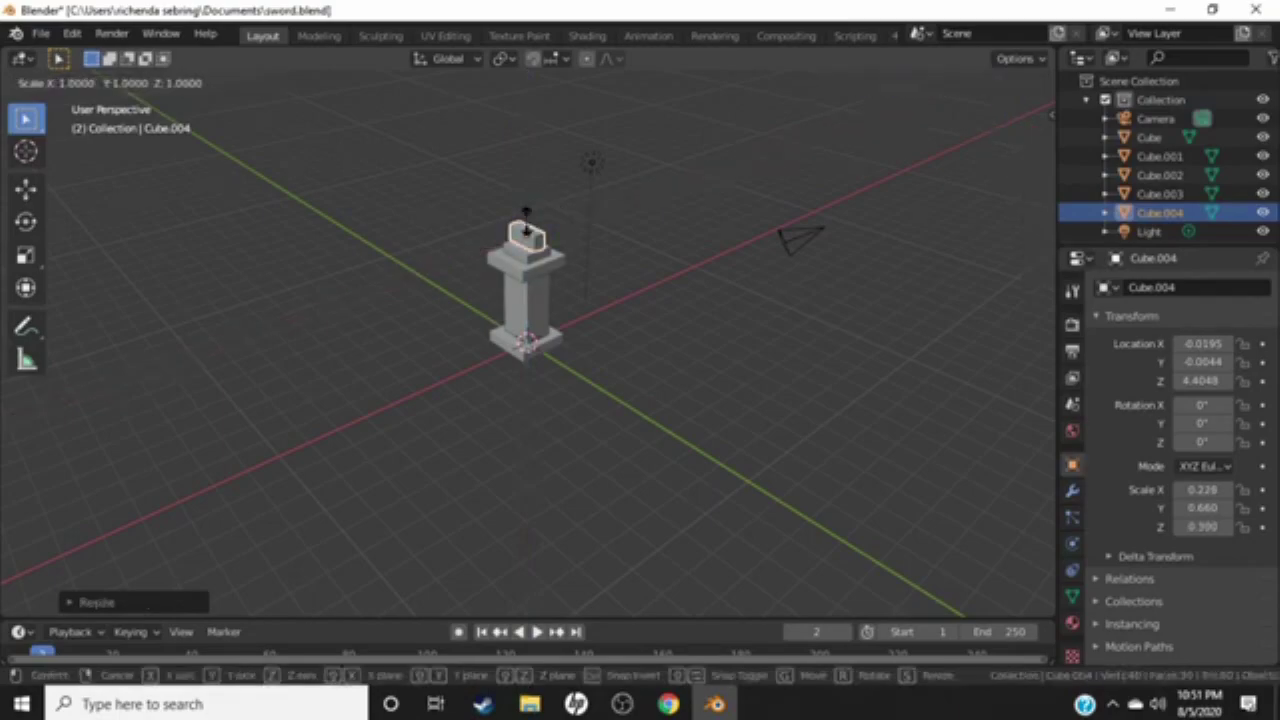
{"action": "key", "text": "z"}
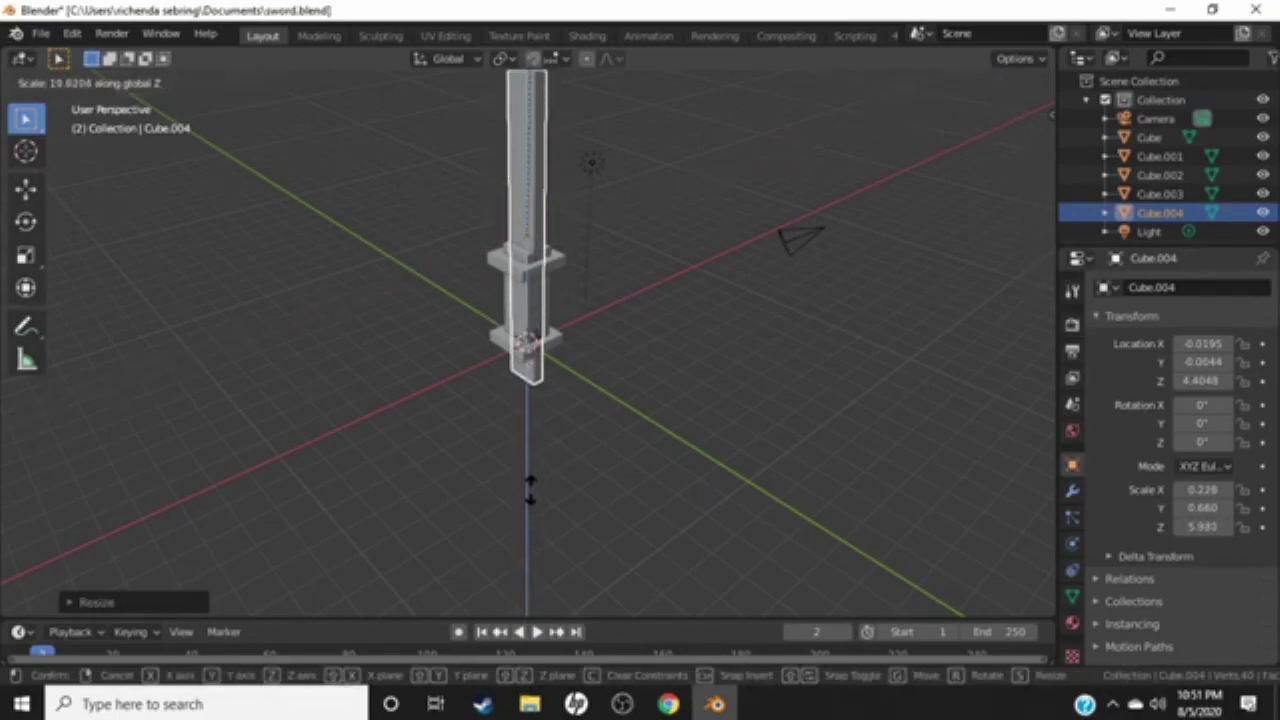
{"action": "left_click", "coordinate": [530, 492]}
{"action": "key", "text": "g"}
{"action": "key", "text": "z"}
{"action": "left_click", "coordinate": [521, 454]}
{"action": "scroll", "coordinate": [523, 451], "scroll_direction": "down", "scroll_amount": 1}
{"action": "scroll", "coordinate": [535, 380], "scroll_direction": "down", "scroll_amount": 2}
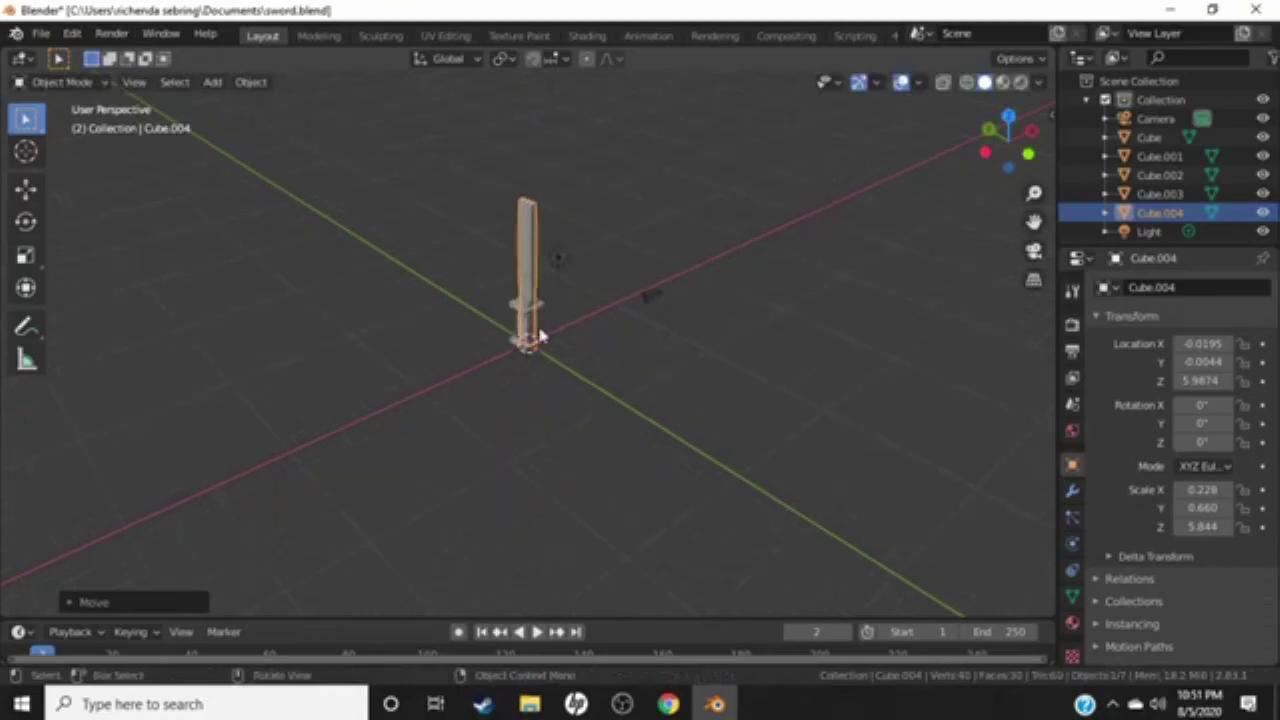
{"action": "mouse_move", "coordinate": [540, 336]}
{"action": "middle_mouse_down"}
{"action": "mouse_move", "coordinate": [449, 286]}
{"action": "mouse_move", "coordinate": [469, 283]}
{"action": "middle_mouse_up"}
- Shorten the blade and lower it onto the guard
{"action": "key", "text": "s"}
{"action": "key", "text": "z"}
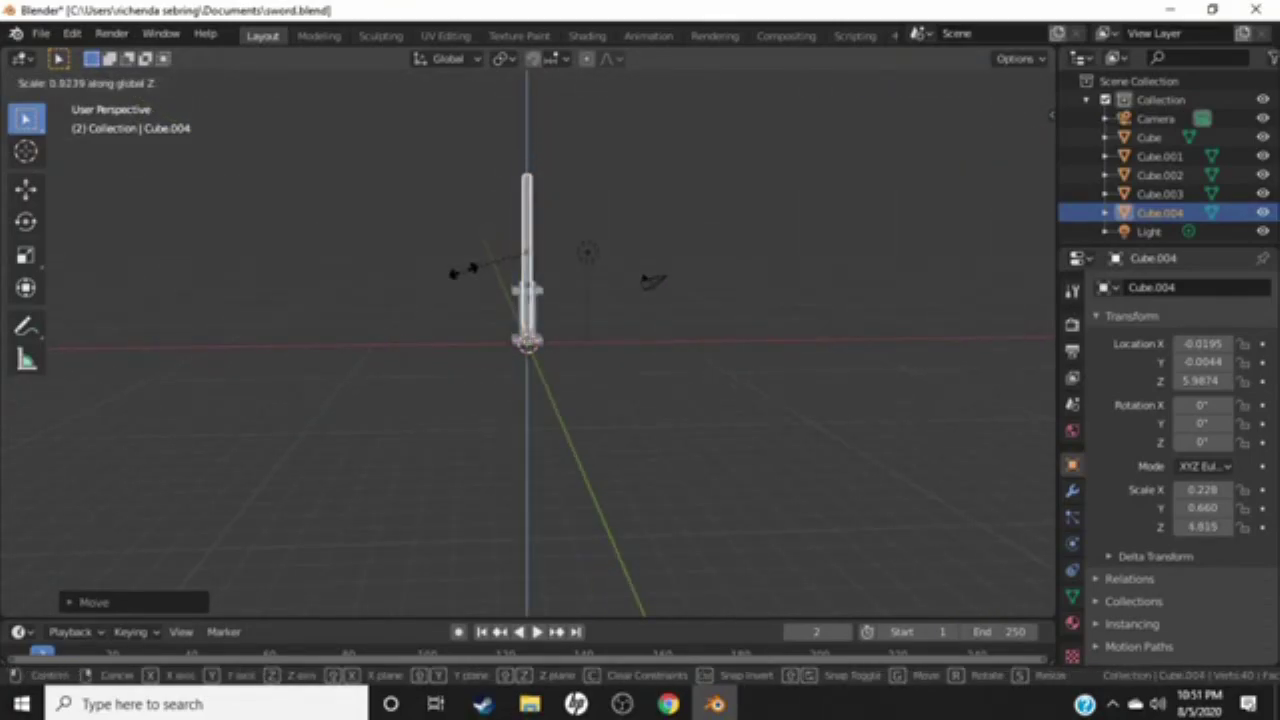
{"action": "left_click", "coordinate": [460, 278]}
{"action": "key", "text": "g"}
{"action": "key", "text": "z"}
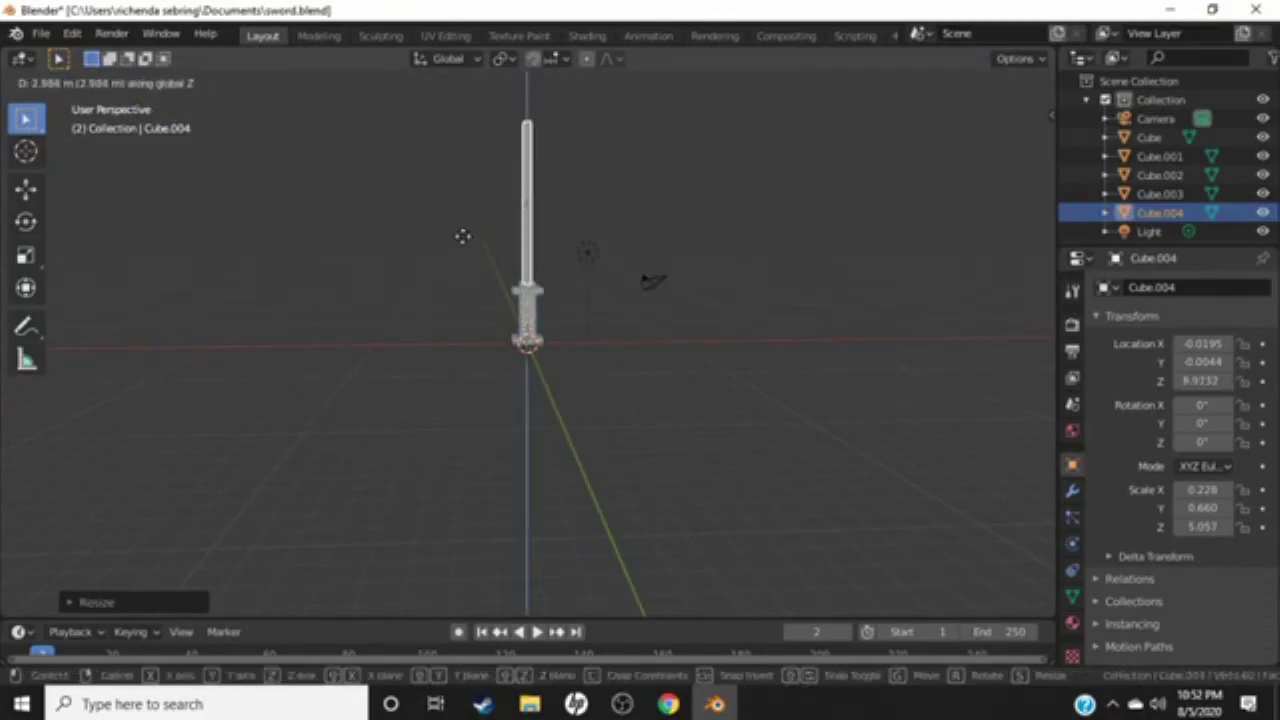
{"action": "left_click", "coordinate": [461, 240]}
{"action": "right_click", "coordinate": [458, 411]}
{"action": "mouse_move", "coordinate": [458, 411]}
{"action": "middle_mouse_down"}
{"action": "mouse_move", "coordinate": [600, 357]}
{"action": "mouse_move", "coordinate": [735, 391]}
{"action": "middle_mouse_up"}
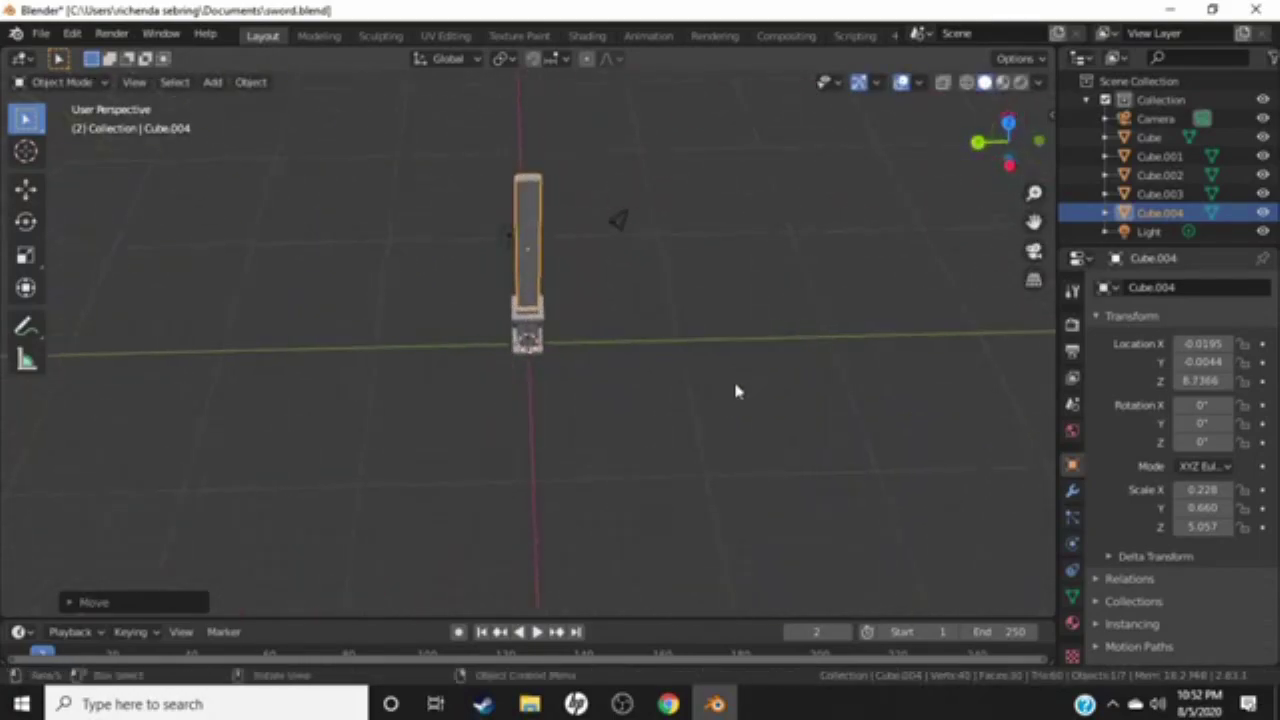
{"action": "mouse_move", "coordinate": [647, 405]}
{"action": "middle_mouse_down"}
{"action": "mouse_move", "coordinate": [603, 329]}
{"action": "mouse_move", "coordinate": [366, 331]}
{"action": "middle_mouse_up"}
- Shorten the blade further with two more height rescales
{"action": "key", "text": "s"}
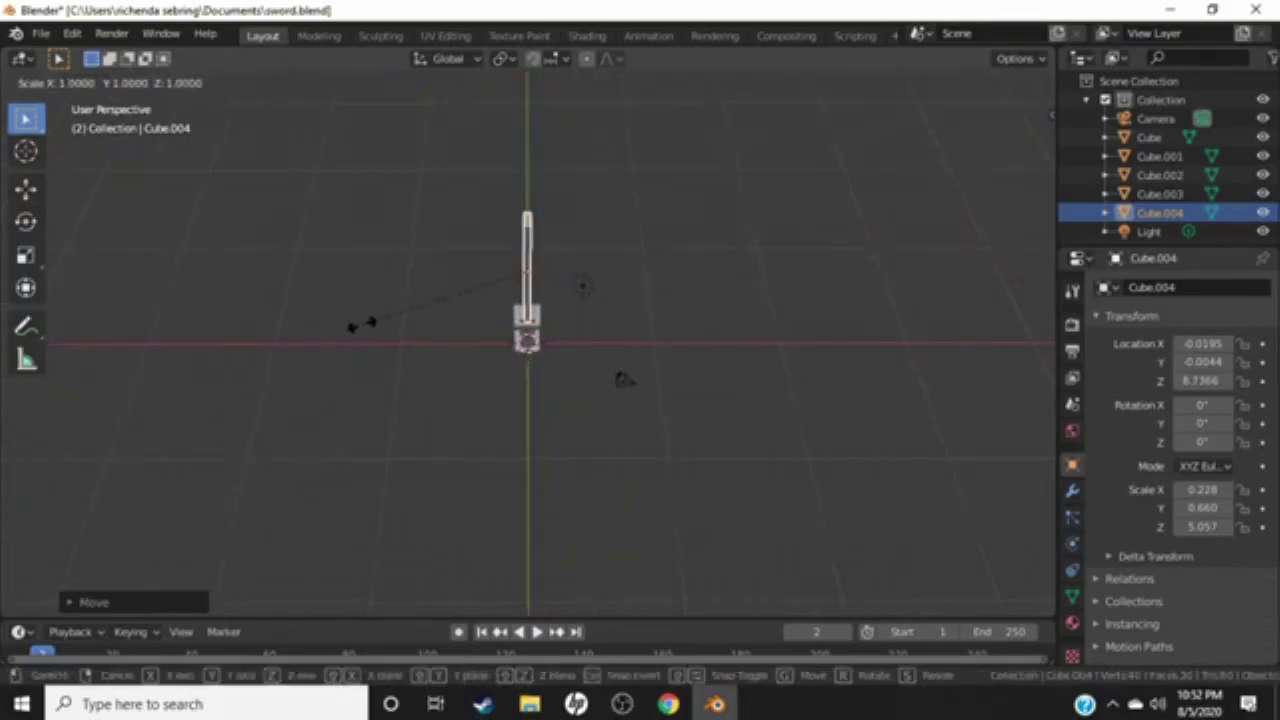
{"action": "key", "text": "z"}
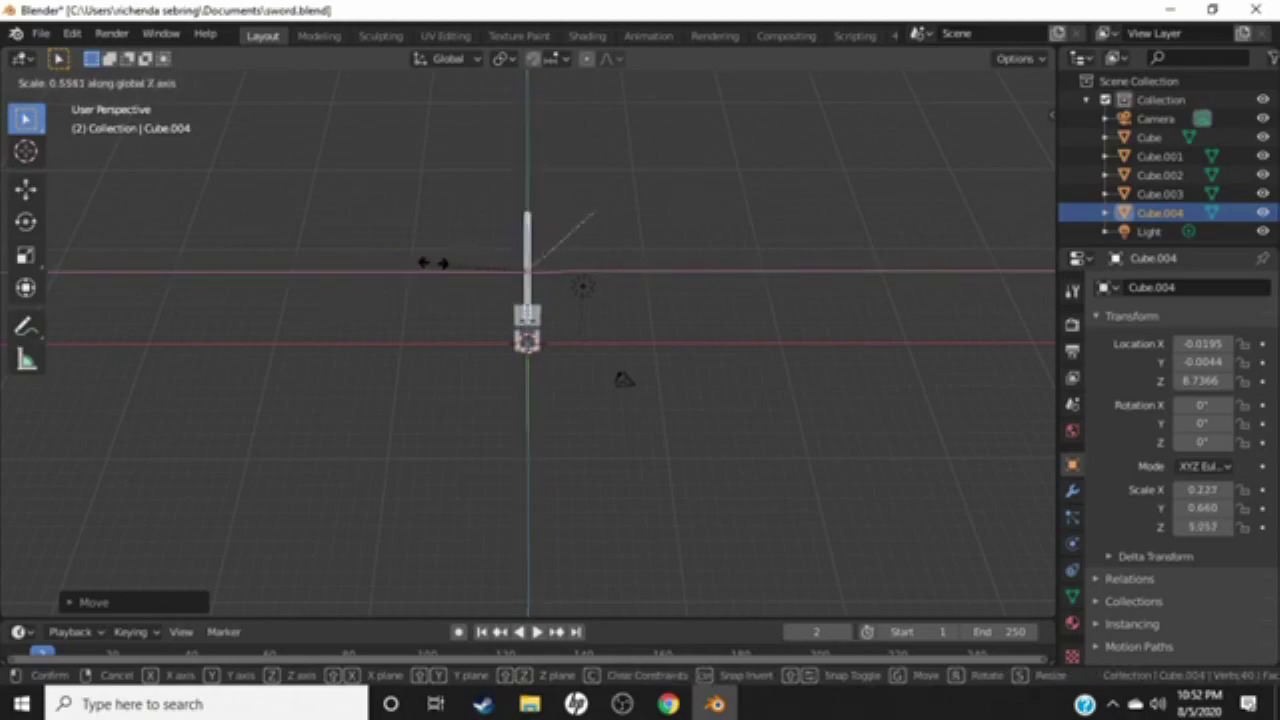
{"action": "left_click", "coordinate": [391, 249]}
{"action": "mouse_move", "coordinate": [391, 249]}
{"action": "middle_mouse_down"}
{"action": "mouse_move", "coordinate": [628, 349]}
{"action": "mouse_move", "coordinate": [771, 265]}
{"action": "middle_mouse_up"}
{"action": "key", "text": "s"}
{"action": "key", "text": "z"}
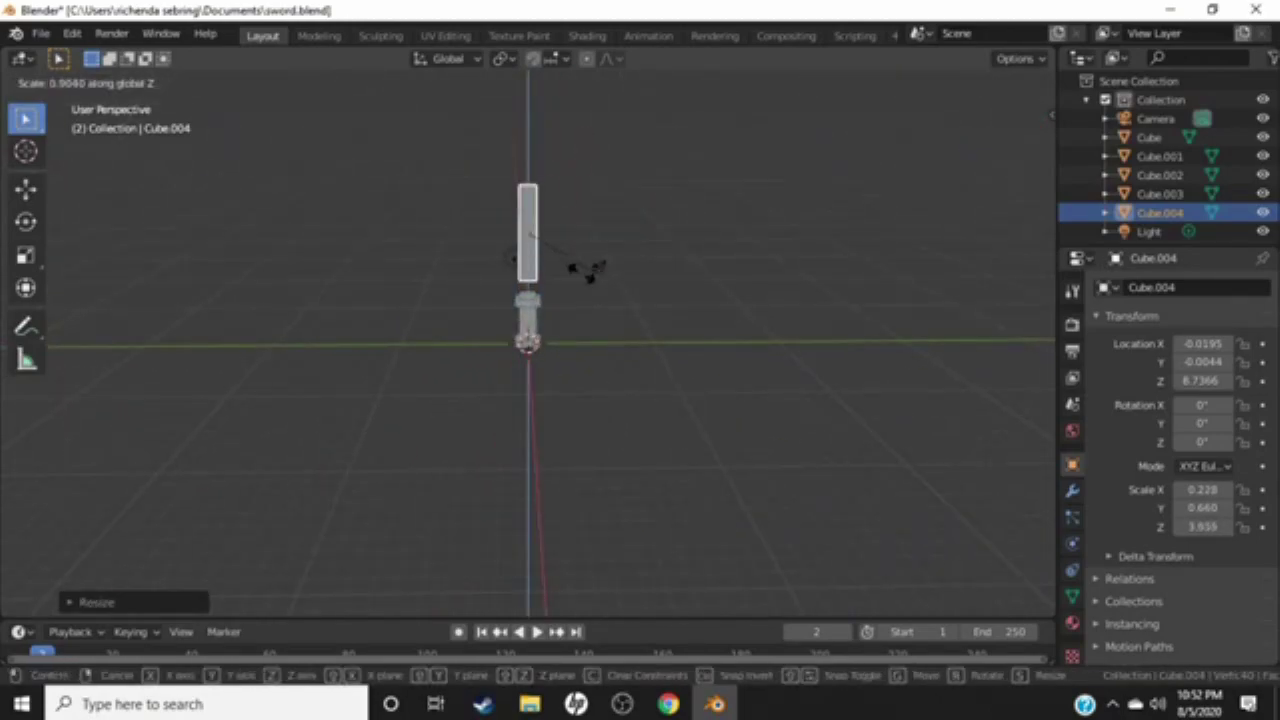
{"action": "left_click", "coordinate": [531, 220]}
{"action": "mouse_move", "coordinate": [531, 220]}
{"action": "middle_mouse_down"}
{"action": "mouse_move", "coordinate": [569, 214]}
{"action": "mouse_move", "coordinate": [407, 226]}
{"action": "mouse_move", "coordinate": [409, 277]}
{"action": "middle_mouse_up"}
- Stretch the blade taller to a final scale of 0.228, 0.660, 4.693
{"action": "scroll", "coordinate": [506, 257], "scroll_direction": "down", "scroll_amount": 2}
{"action": "scroll", "coordinate": [493, 265], "scroll_direction": "down", "scroll_amount": 2}
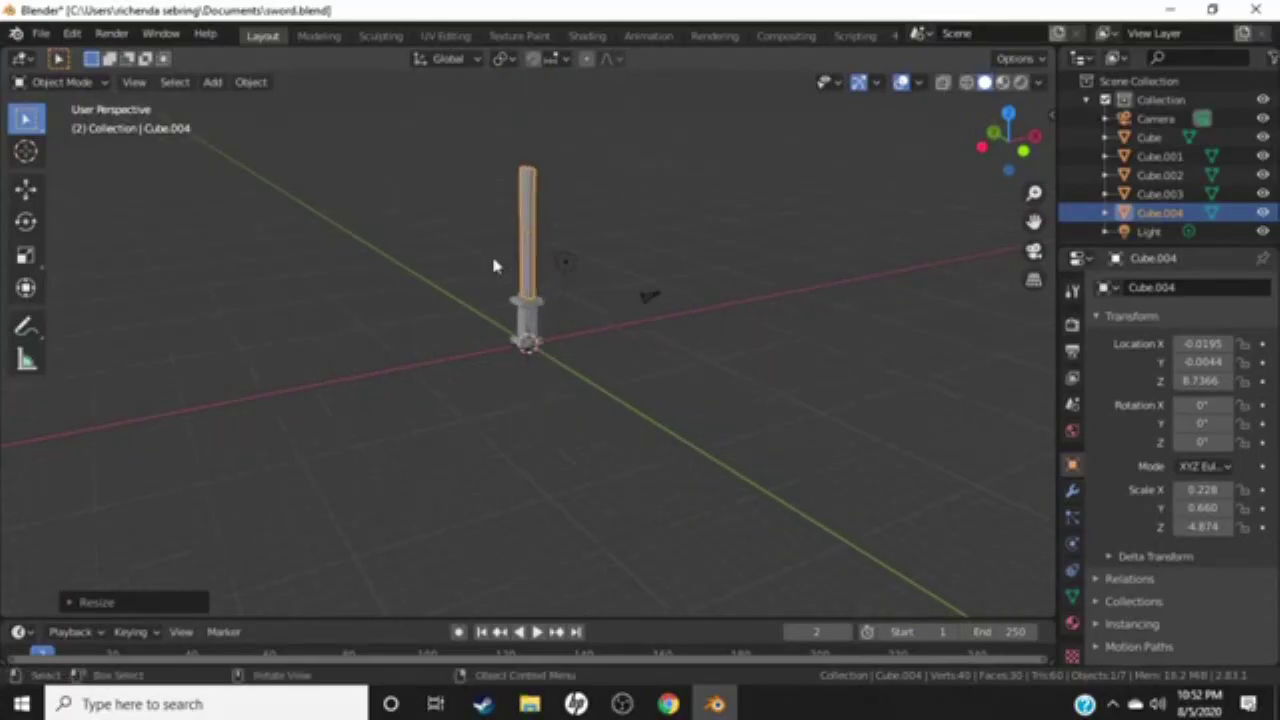
{"action": "scroll", "coordinate": [535, 185], "scroll_direction": "up", "scroll_amount": 2}
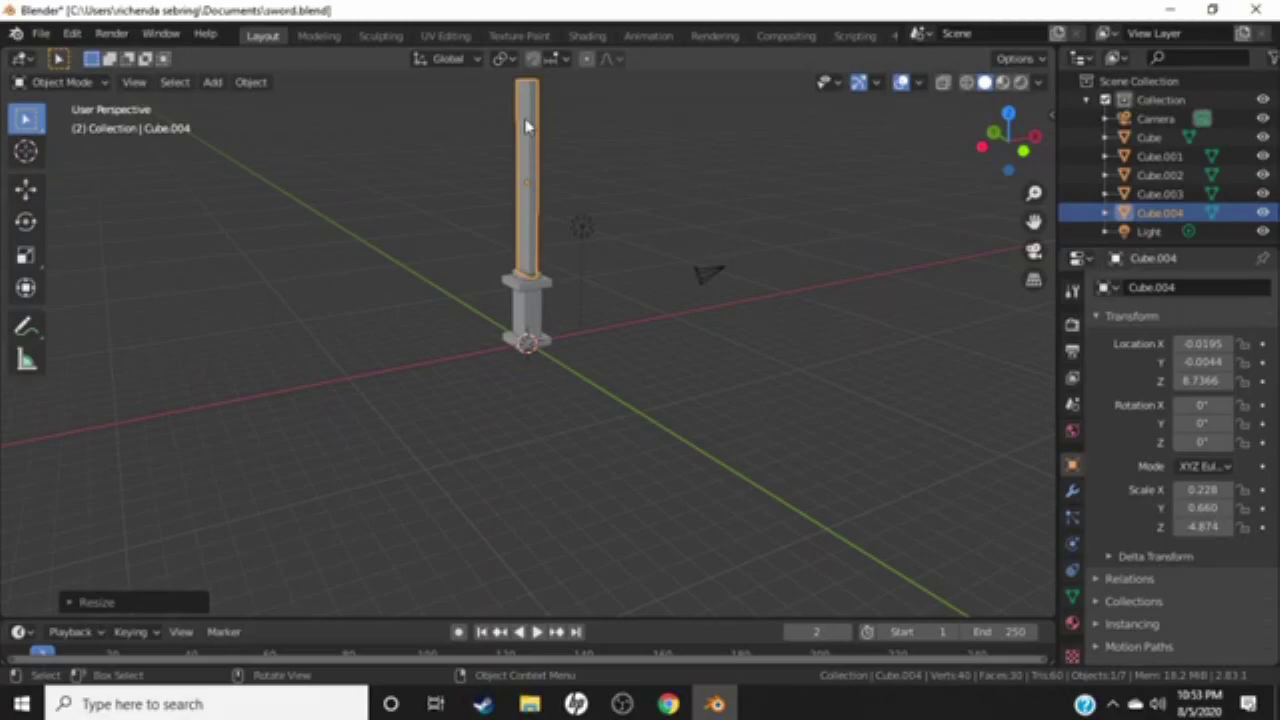
{"action": "key", "text": "s"}
{"action": "key", "text": "z"}
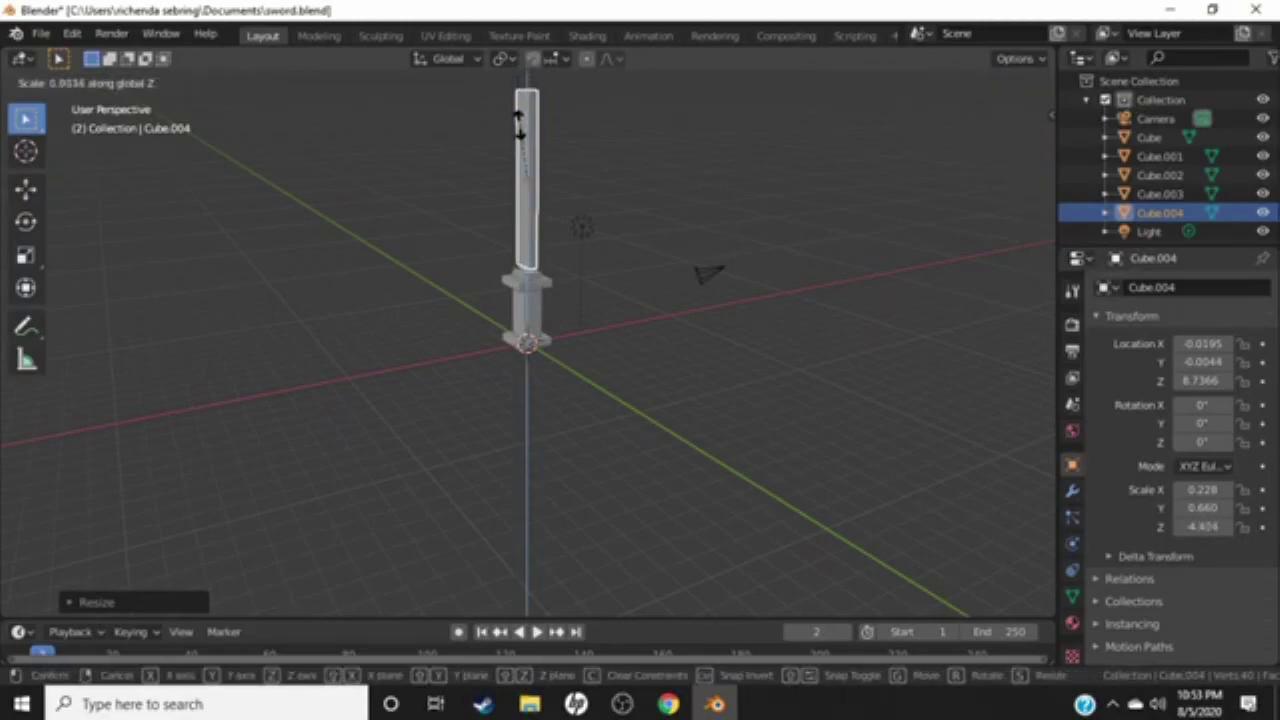
{"action": "left_click", "coordinate": [520, 122]}
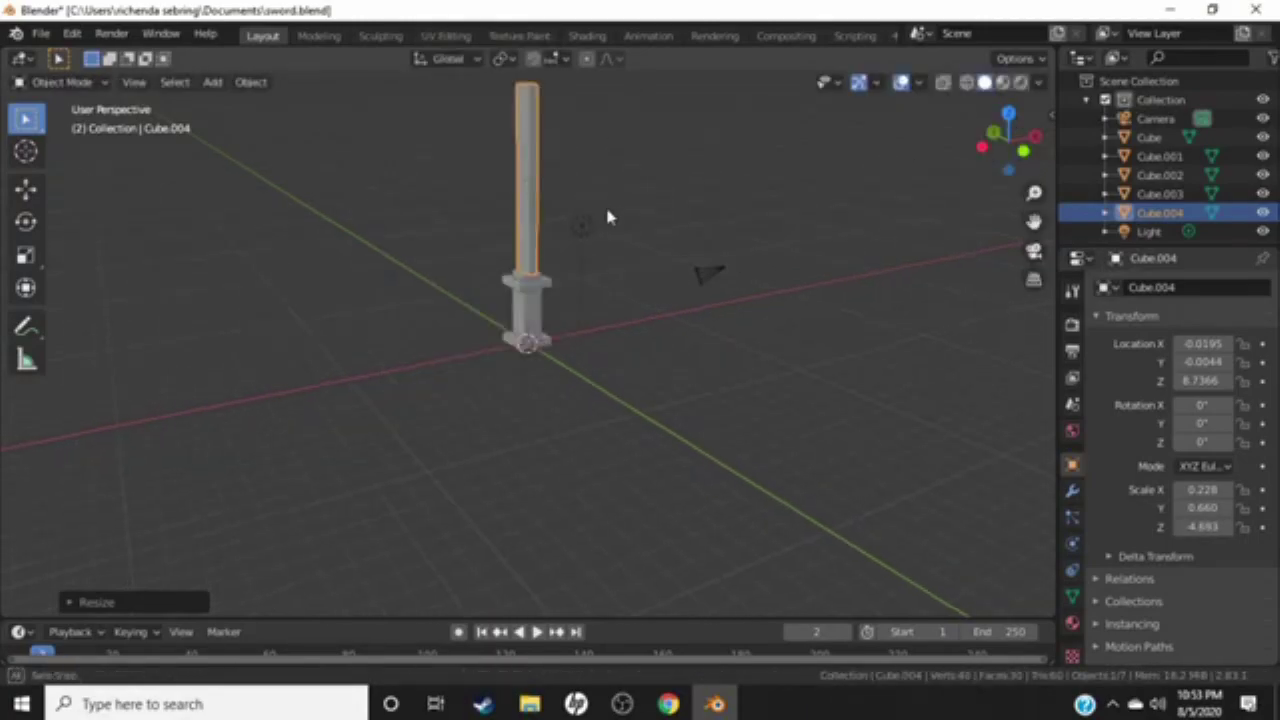
{"action": "middle_click_drag", "start_coordinate": [607, 212], "coordinate": [697, 249]}
{"action": "right_click", "coordinate": [515, 175]}
{"action": "left_click", "coordinate": [484, 190]}
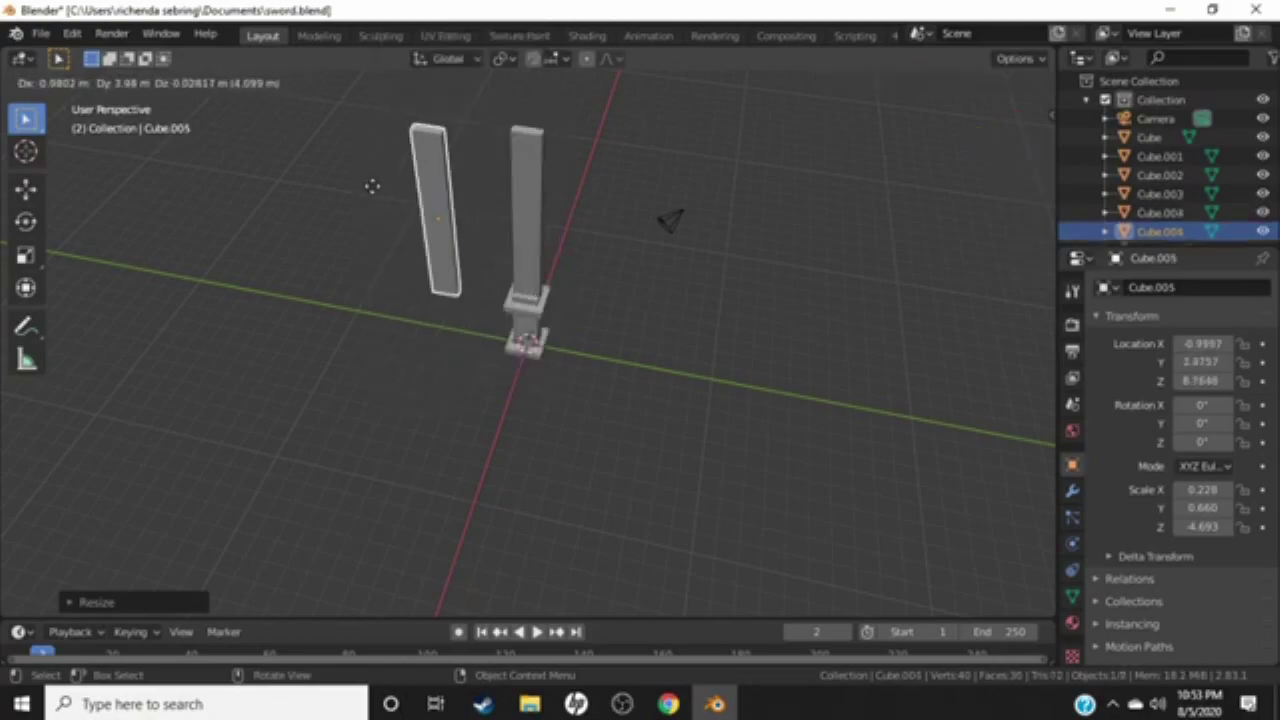
{"action": "left_click", "coordinate": [467, 196]}
{"action": "mouse_move", "coordinate": [467, 196]}
{"action": "middle_mouse_down"}
{"action": "mouse_move", "coordinate": [389, 185]}
{"action": "mouse_move", "coordinate": [445, 184]}
{"action": "mouse_move", "coordinate": [494, 203]}
{"action": "middle_mouse_up"}
{"action": "key", "text": "g"}
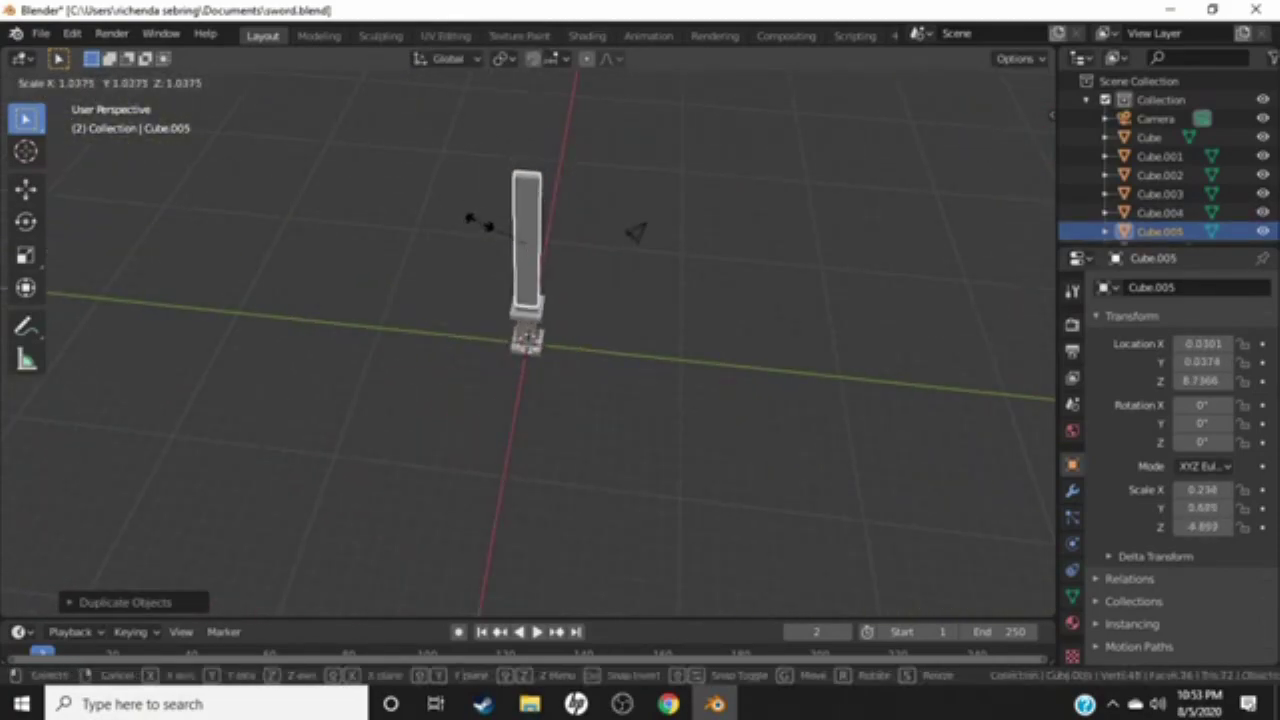
{"action": "key", "text": "z"}
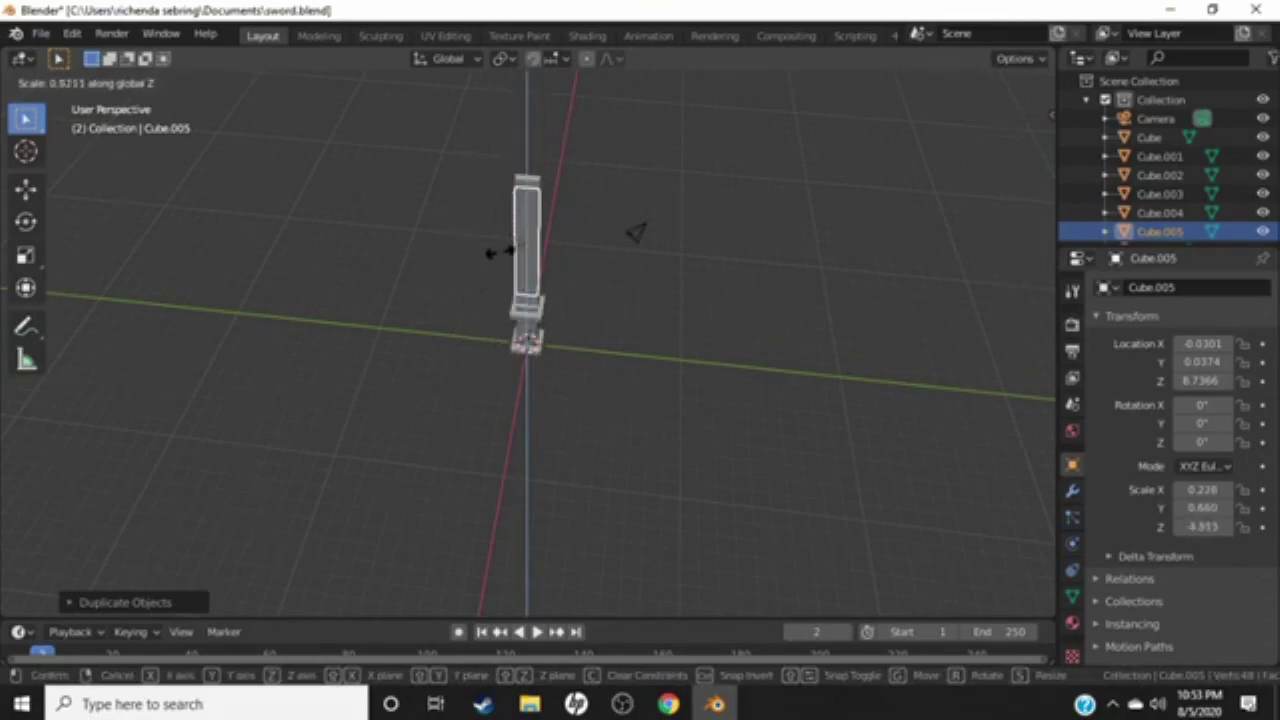
{"action": "left_click", "coordinate": [522, 244]}
{"action": "key", "text": "g"}
{"action": "key", "text": "z"}
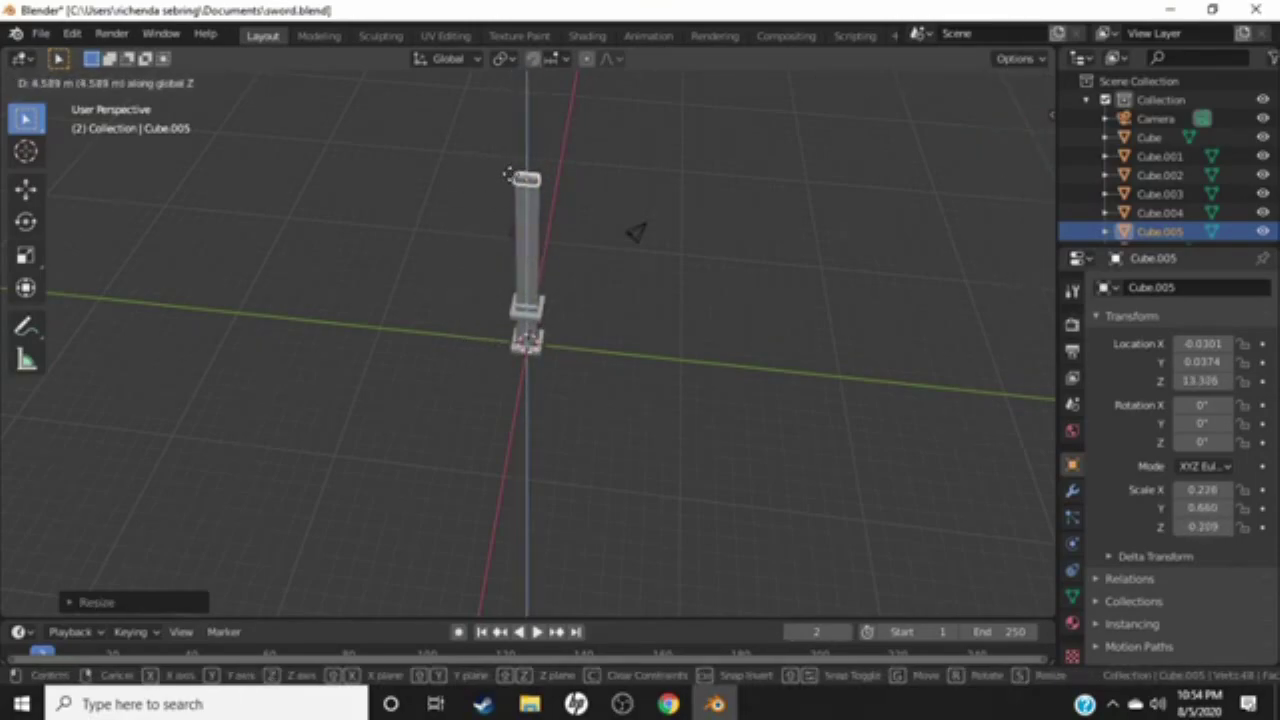
{"action": "left_click", "coordinate": [507, 176]}
{"action": "key", "text": "r"}
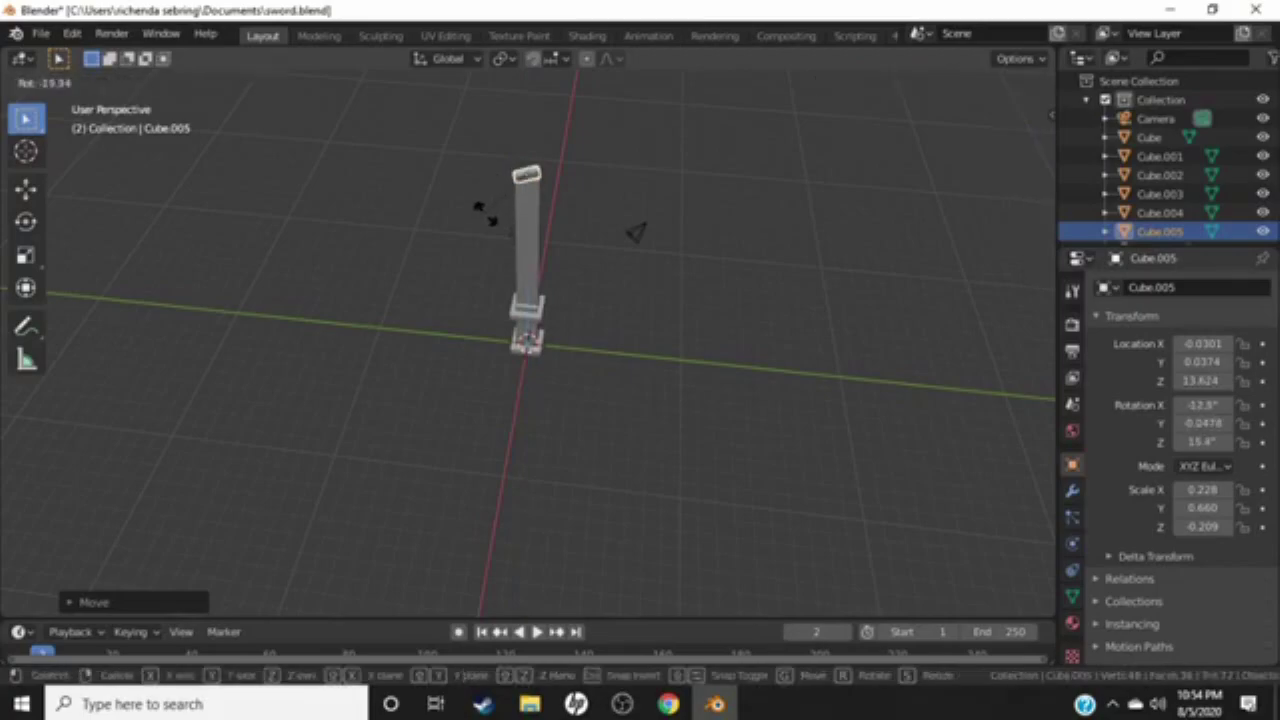
{"action": "left_click", "coordinate": [548, 259]}
{"action": "right_click", "coordinate": [540, 254]}
{"action": "mouse_move", "coordinate": [540, 254]}
{"action": "middle_mouse_down"}
{"action": "mouse_move", "coordinate": [640, 229]}
{"action": "mouse_move", "coordinate": [720, 171]}
{"action": "middle_mouse_up"}
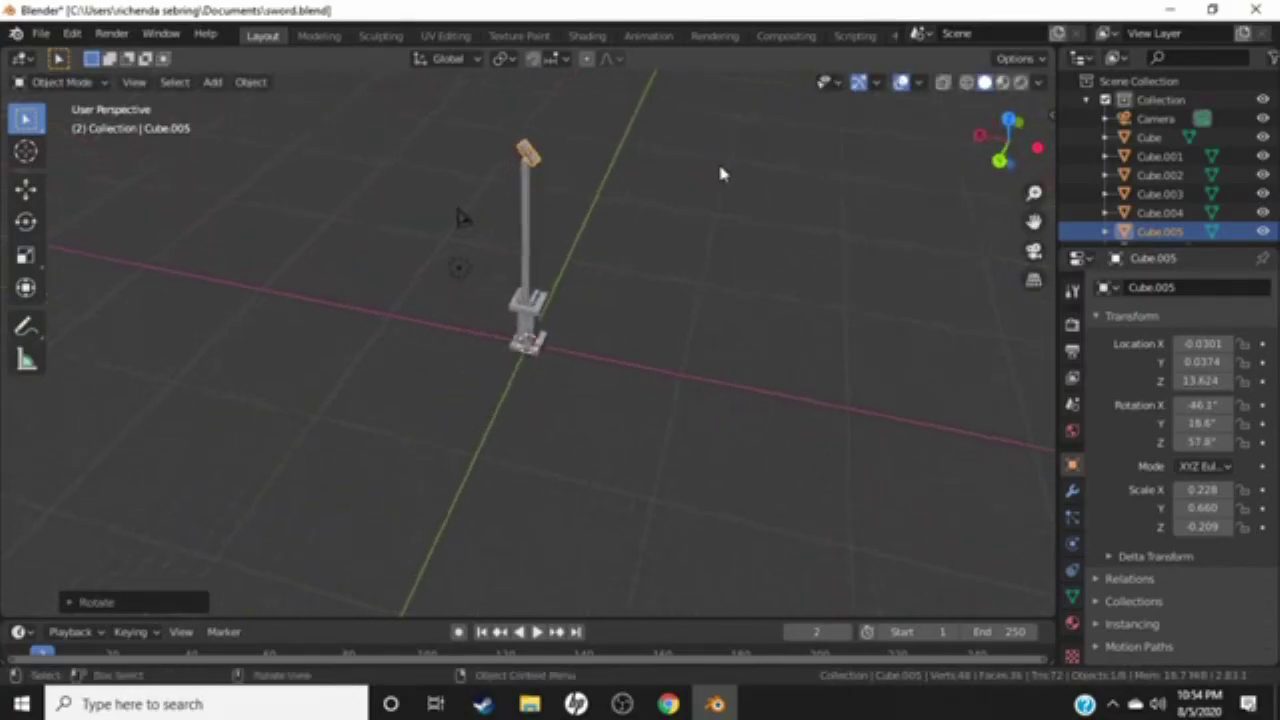
{"action": "key", "text": "r"}
{"action": "left_click", "coordinate": [563, 172]}
{"action": "mouse_move", "coordinate": [566, 177]}
{"action": "middle_mouse_down"}
{"action": "mouse_move", "coordinate": [200, 171]}
{"action": "mouse_move", "coordinate": [400, 178]}
{"action": "middle_mouse_up"}
{"action": "key", "text": "Delete"}
{"action": "left_click", "coordinate": [530, 215]}
{"action": "right_click", "coordinate": [530, 215]}
{"action": "left_click", "coordinate": [497, 191]}
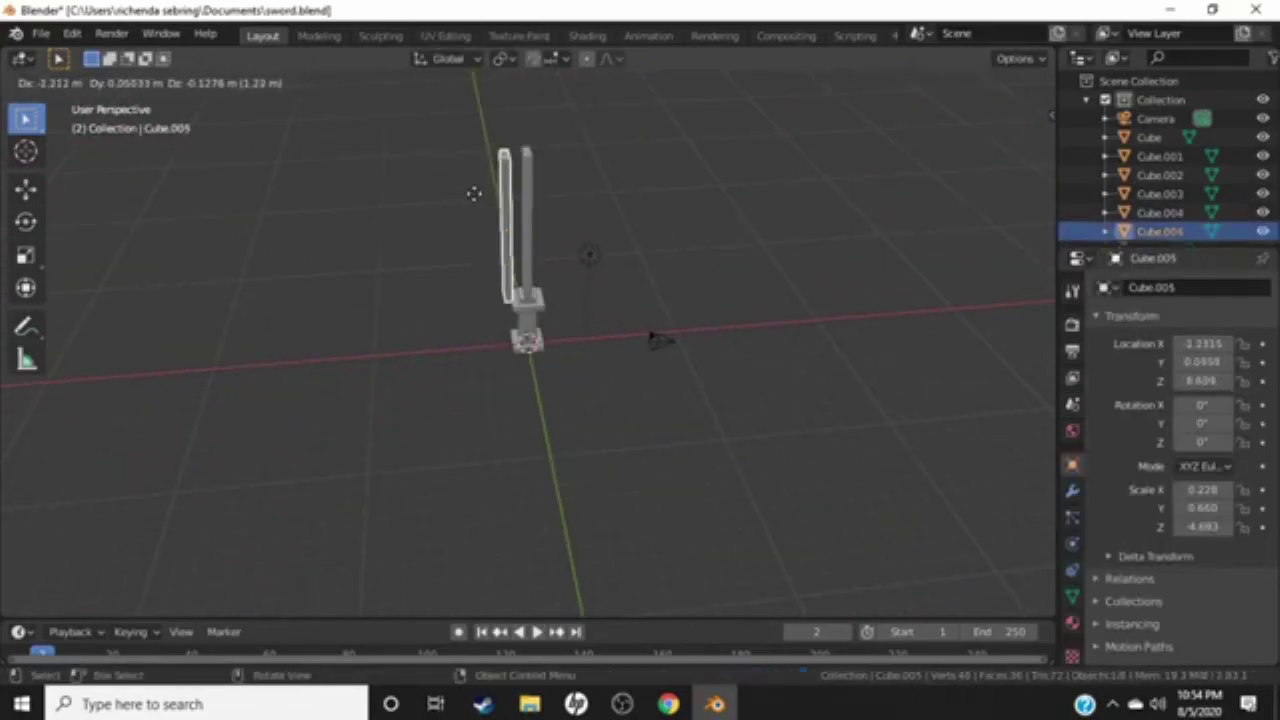
{"action": "right_click", "coordinate": [480, 195]}
{"action": "key", "text": "Delete"}
{"action": "left_click", "coordinate": [528, 213]}
{"action": "right_click", "coordinate": [528, 213]}
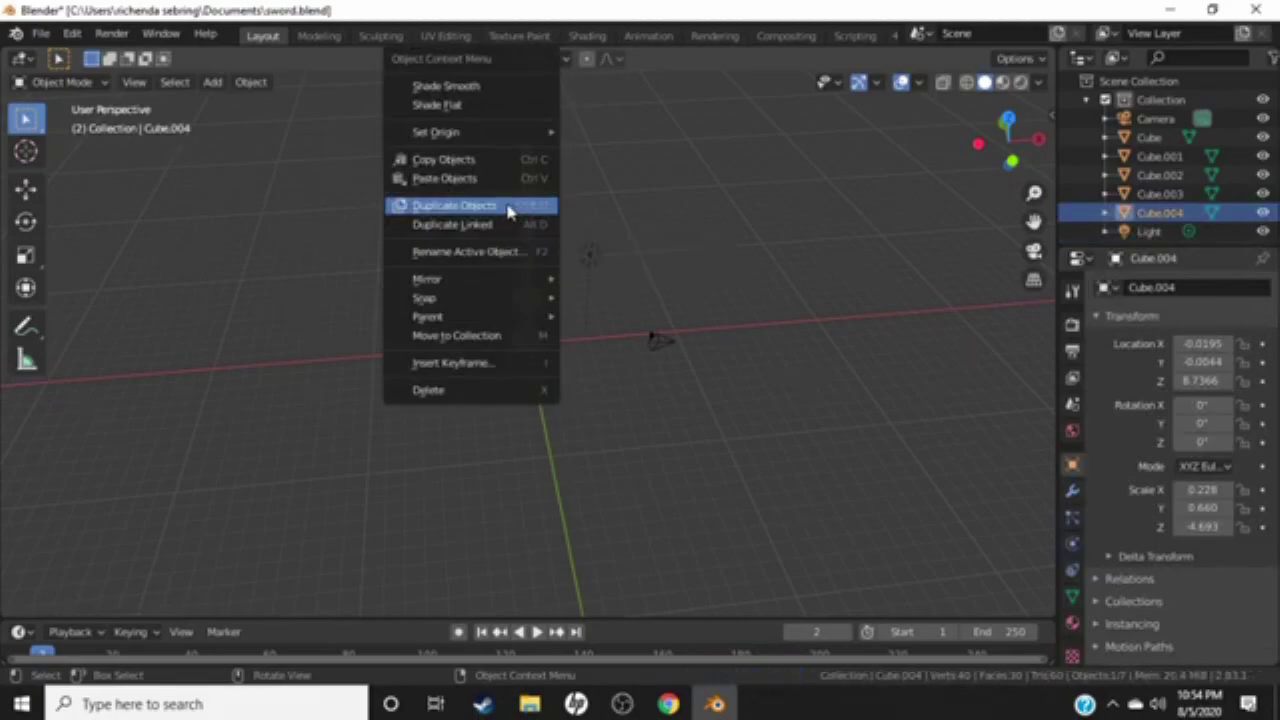
{"action": "left_click", "coordinate": [509, 209]}
{"action": "key", "text": "s"}
{"action": "right_click", "coordinate": [527, 232]}
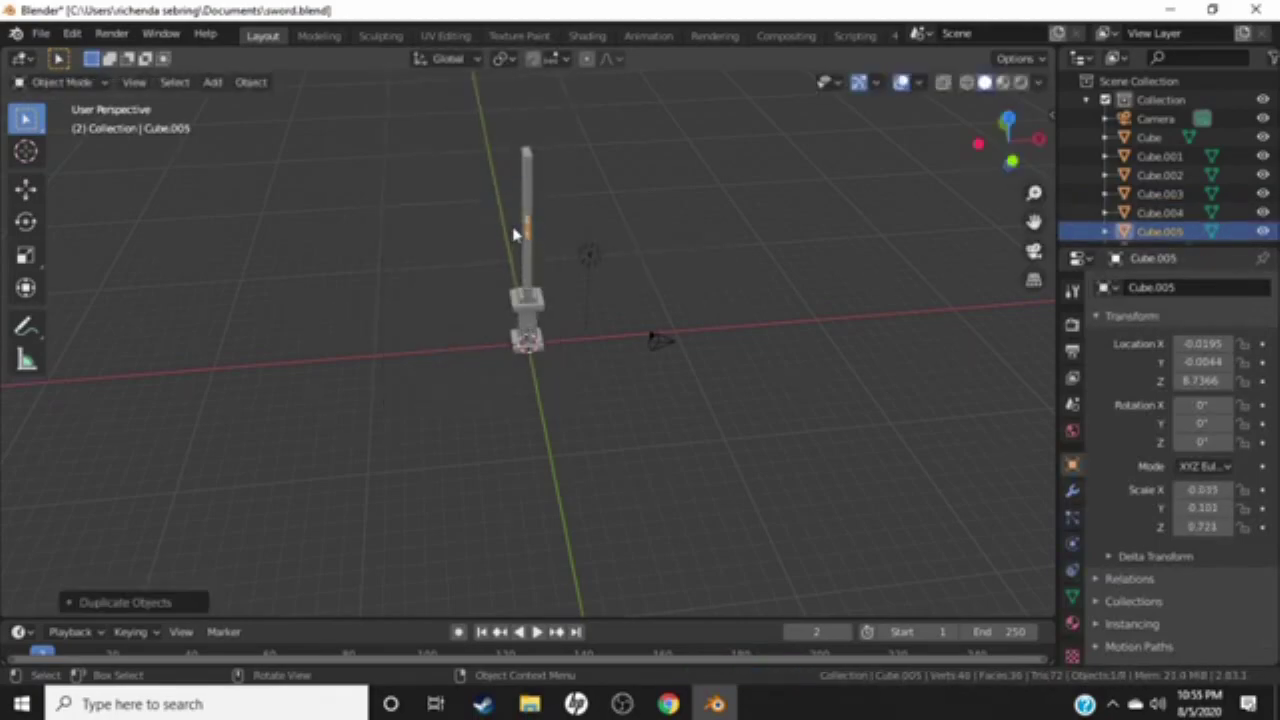
{"action": "key", "text": "g"}
{"action": "key", "text": "z"}
{"action": "left_click", "coordinate": [520, 143]}
{"action": "middle_click_drag", "start_coordinate": [520, 143], "coordinate": [304, 204]}
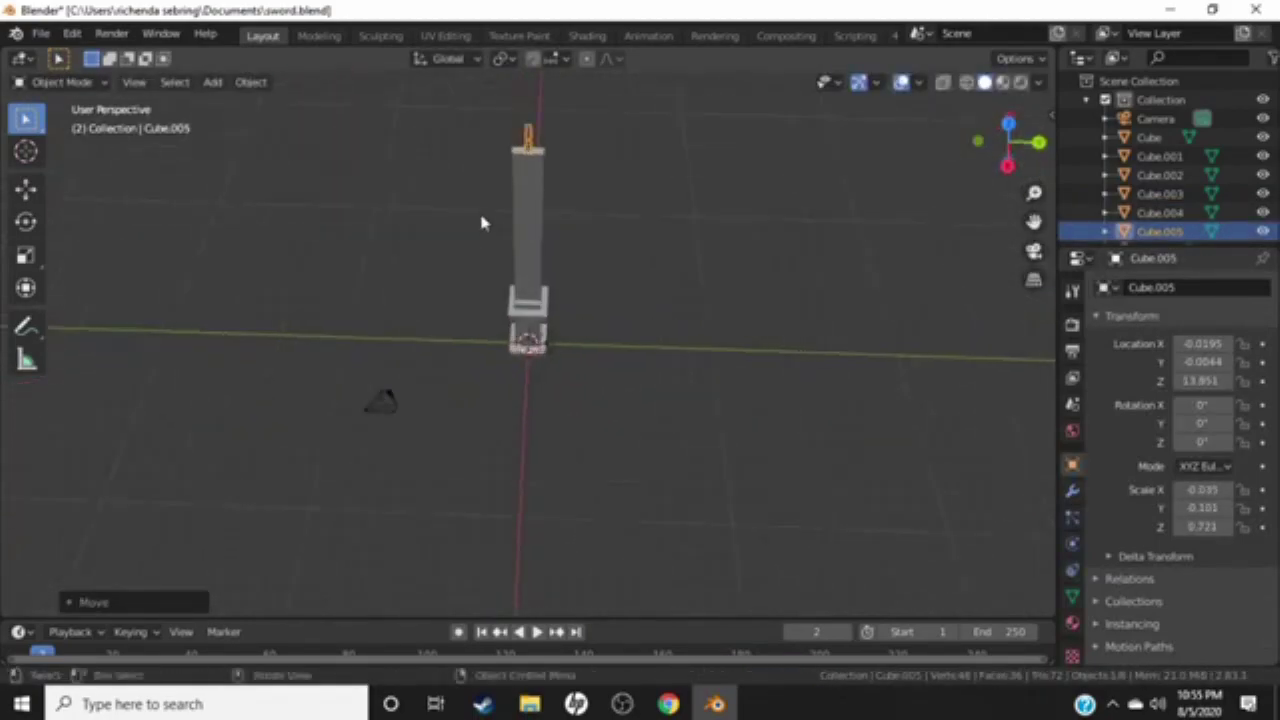
{"action": "key", "text": "x"}
{"action": "left_click", "coordinate": [366, 230]}
{"action": "left_click", "coordinate": [530, 218]}
{"action": "right_click", "coordinate": [530, 218]}
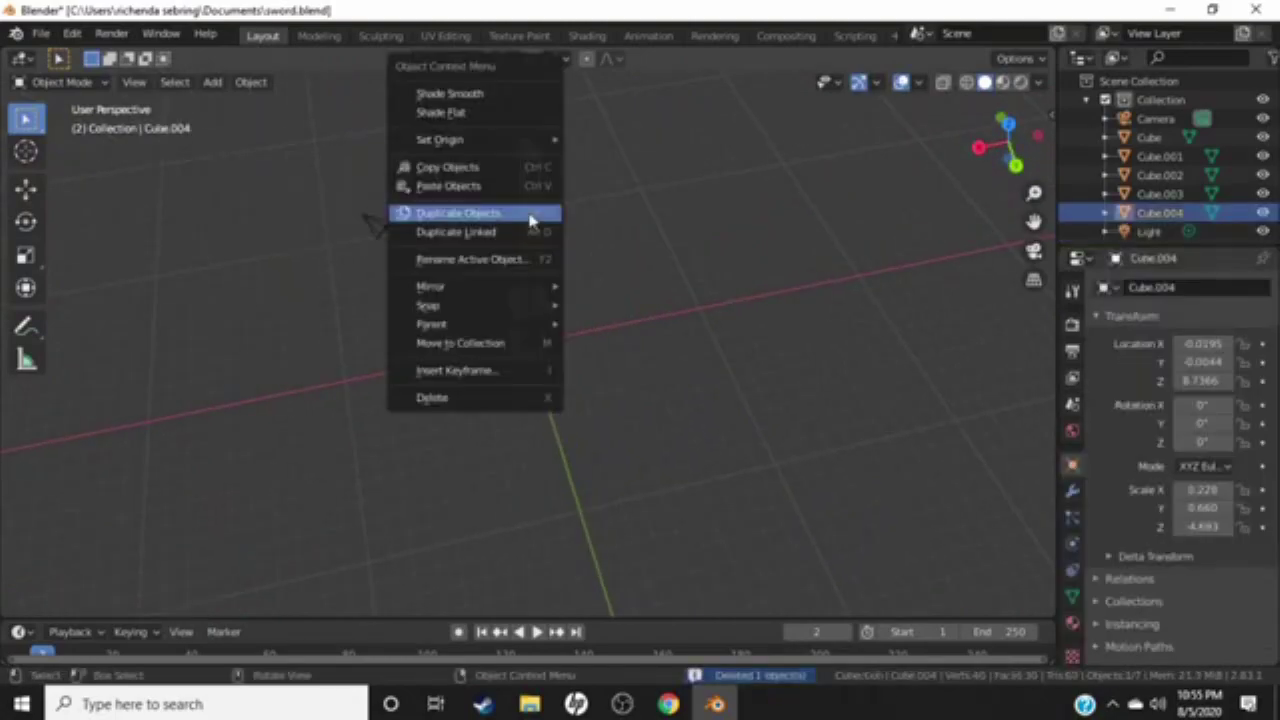
- Duplicate the blade into tip piece Cube.005 and raise it above the blade
{"action": "left_click", "coordinate": [480, 213]}
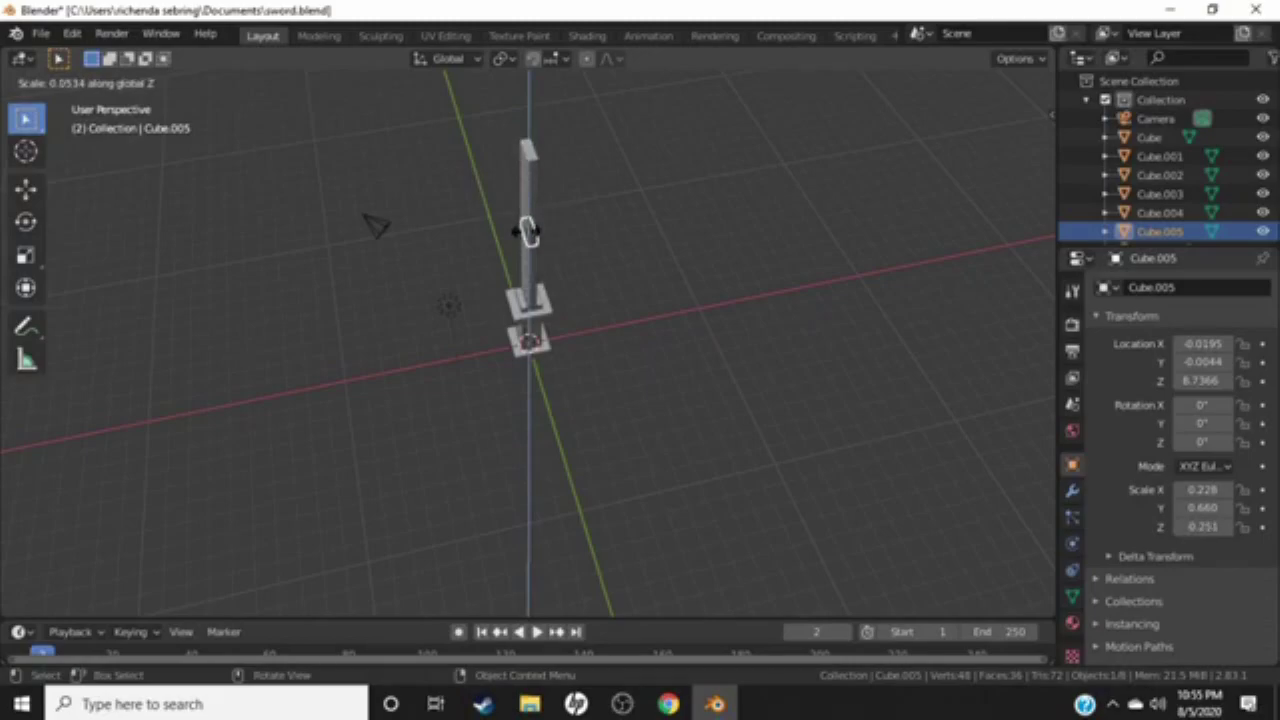
{"action": "key", "text": "g"}
{"action": "key", "text": "z"}
{"action": "left_click", "coordinate": [502, 144]}
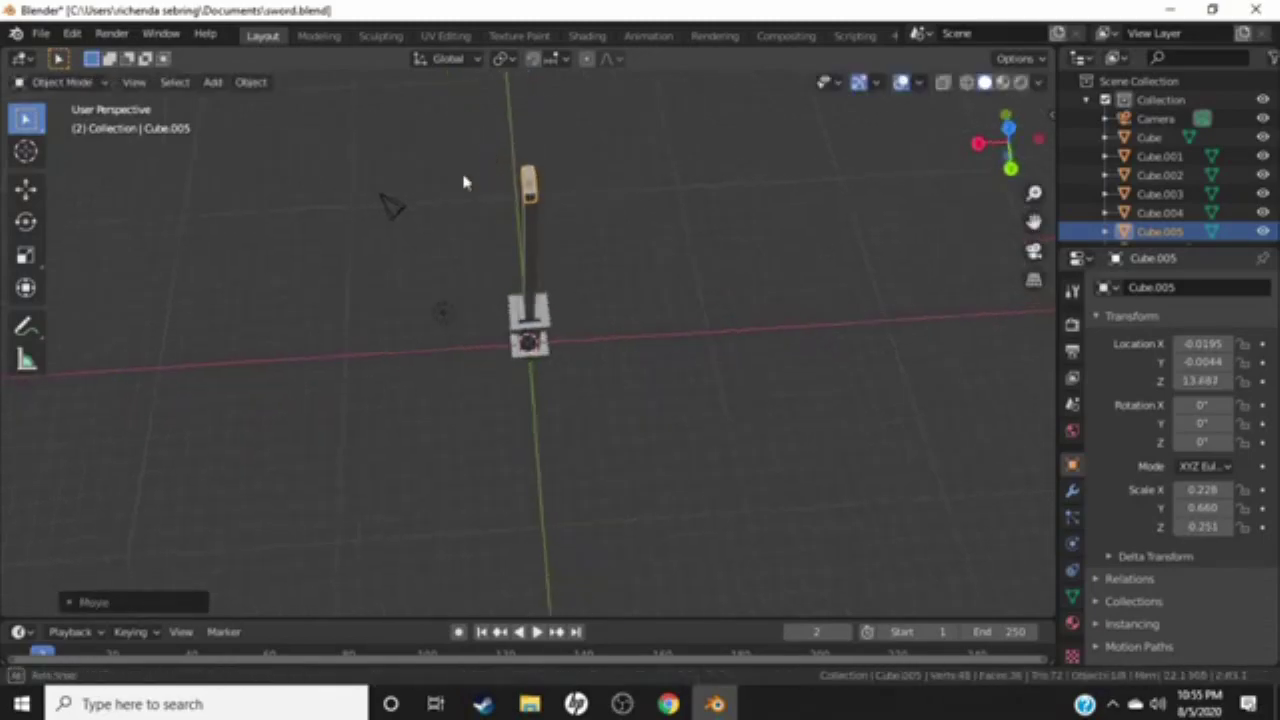
{"action": "middle_click_drag", "start_coordinate": [466, 177], "coordinate": [400, 209]}
- Rotate the tip piece toward X 50° and Z -155°
{"action": "key", "text": "r"}
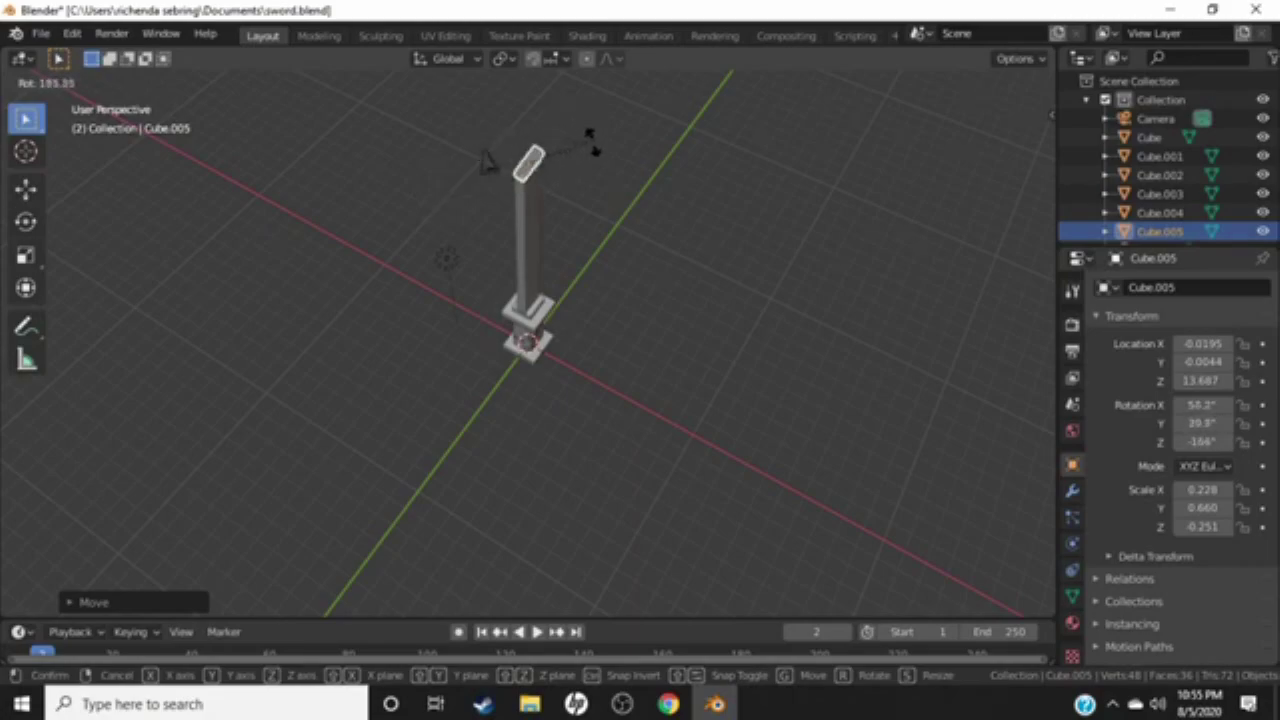
{"action": "left_click", "coordinate": [606, 112]}
{"action": "right_click", "coordinate": [606, 112]}
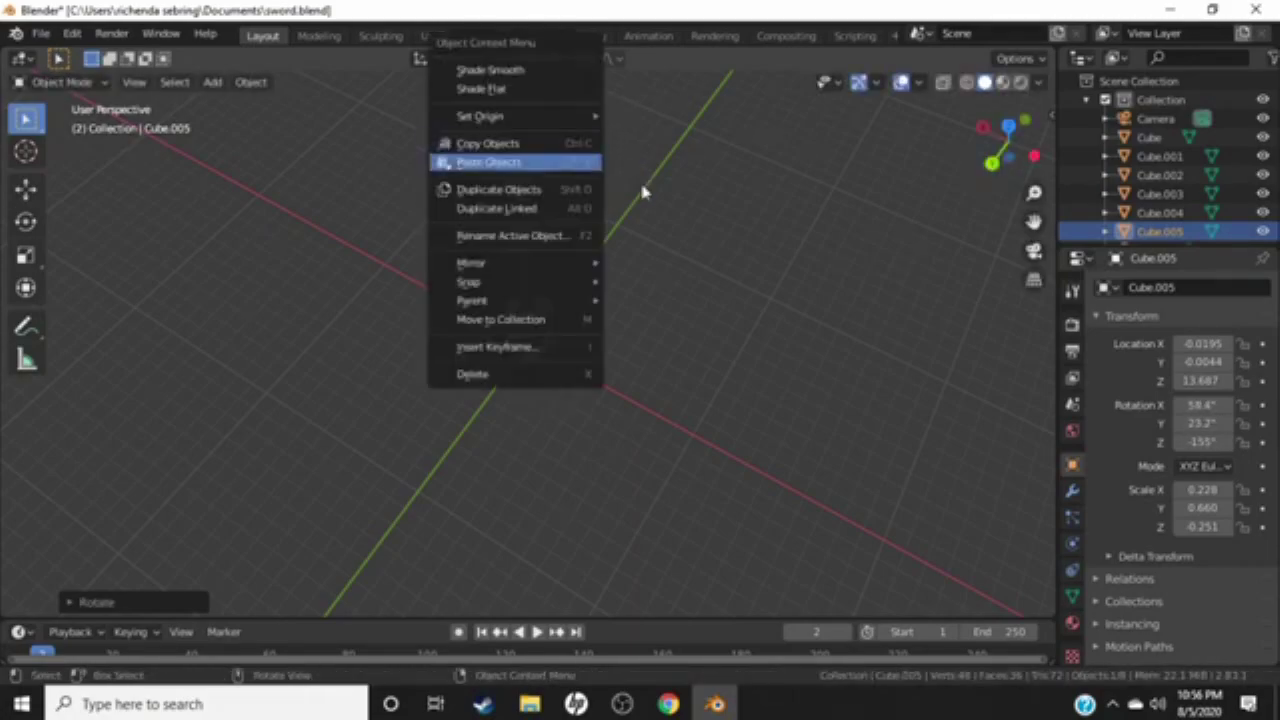
{"action": "middle_click_drag", "start_coordinate": [643, 191], "coordinate": [457, 98]}
{"action": "middle_click_drag", "start_coordinate": [531, 157], "coordinate": [1150, 527]}
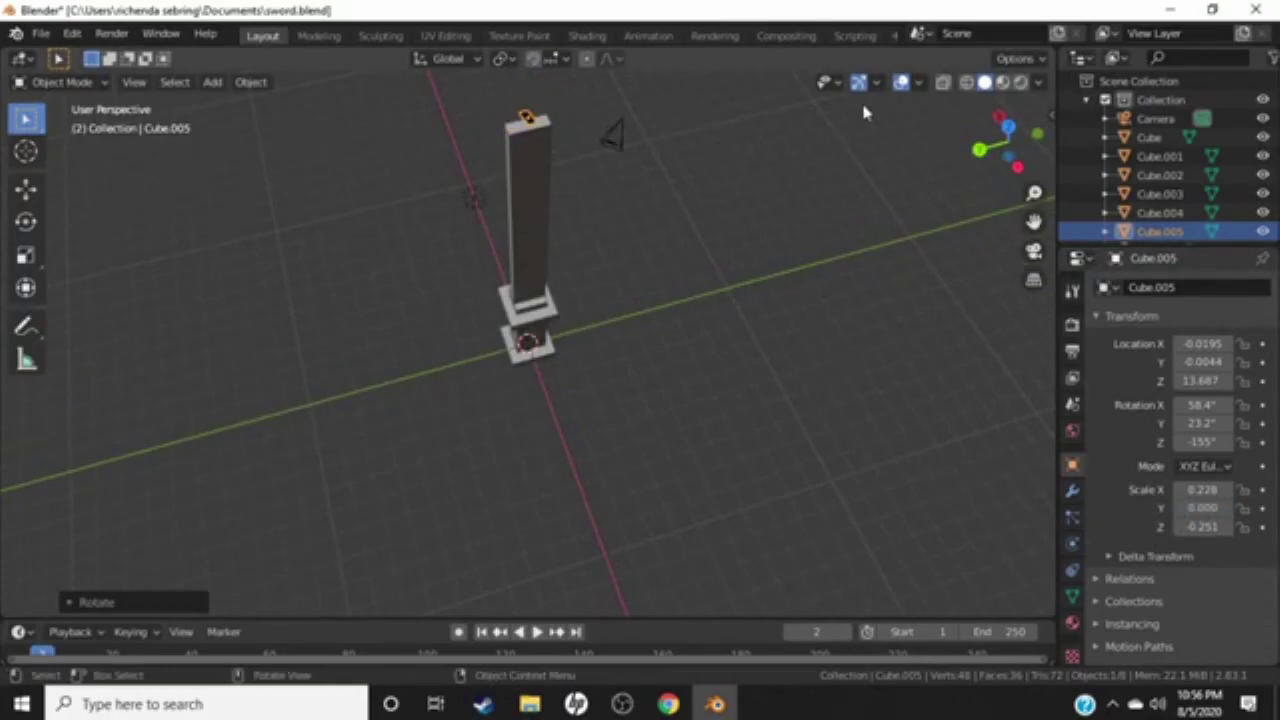
{"action": "scroll", "coordinate": [678, 400], "scroll_direction": "down", "scroll_amount": 1}
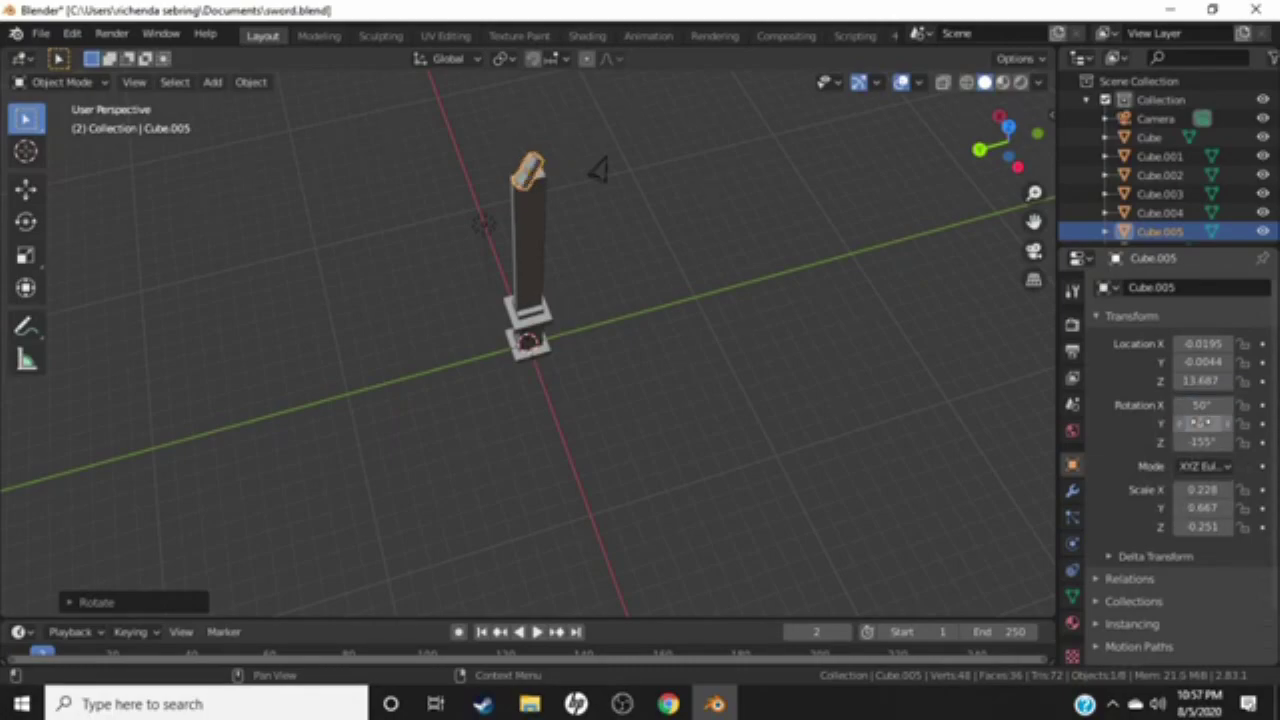
- Set the tip piece's rotation to Y 0, Z 0 and X 65°
{"action": "type", "text": "0"}
{"action": "middle_click_drag", "start_coordinate": [700, 350], "coordinate": [1029, 409]}
{"action": "double_click", "coordinate": [1203, 442]}
{"action": "type", "text": "0"}
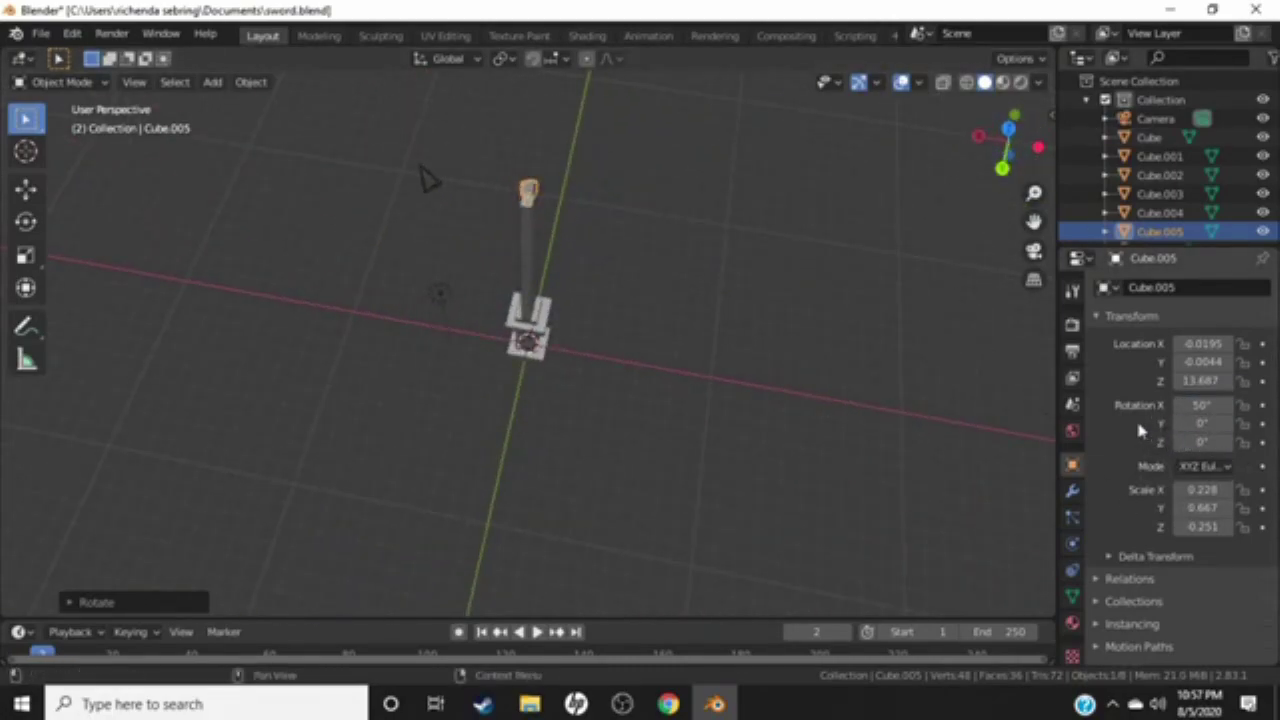
{"action": "mouse_move", "coordinate": [583, 180]}
{"action": "middle_mouse_down"}
{"action": "mouse_move", "coordinate": [718, 167]}
{"action": "mouse_move", "coordinate": [651, 163]}
{"action": "mouse_move", "coordinate": [640, 103]}
{"action": "middle_mouse_up"}
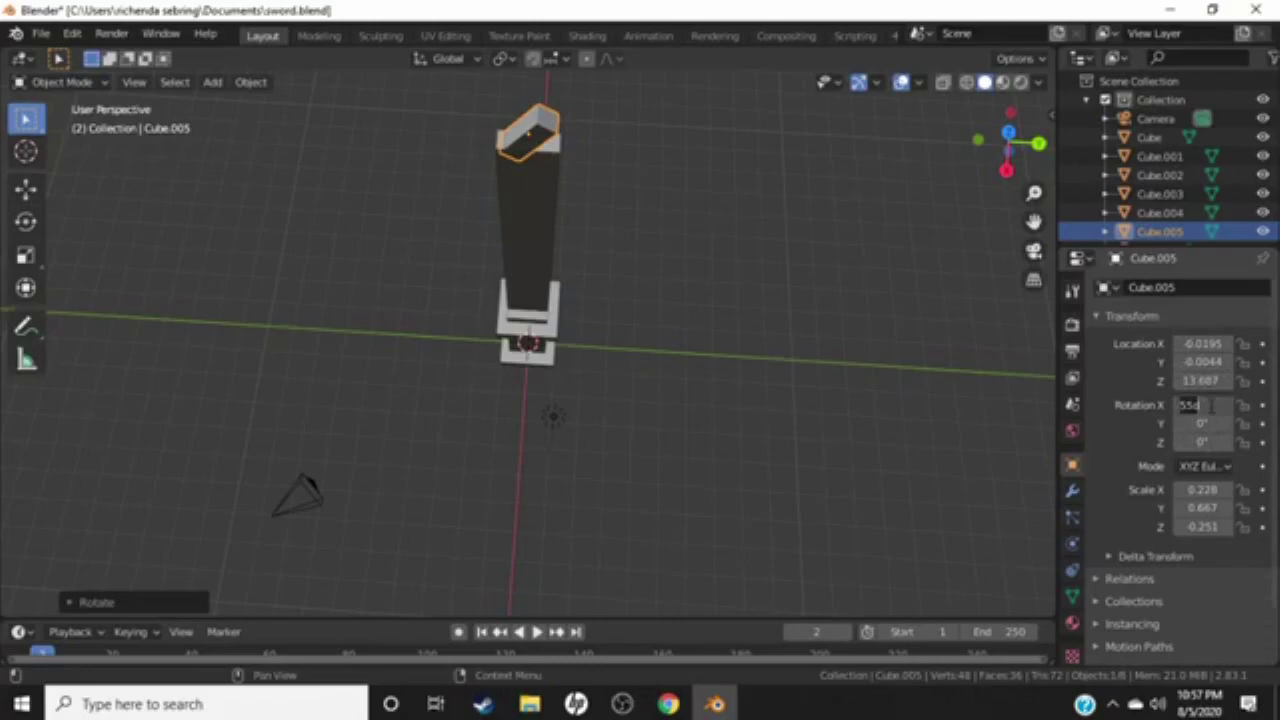
{"action": "key", "text": "Return"}
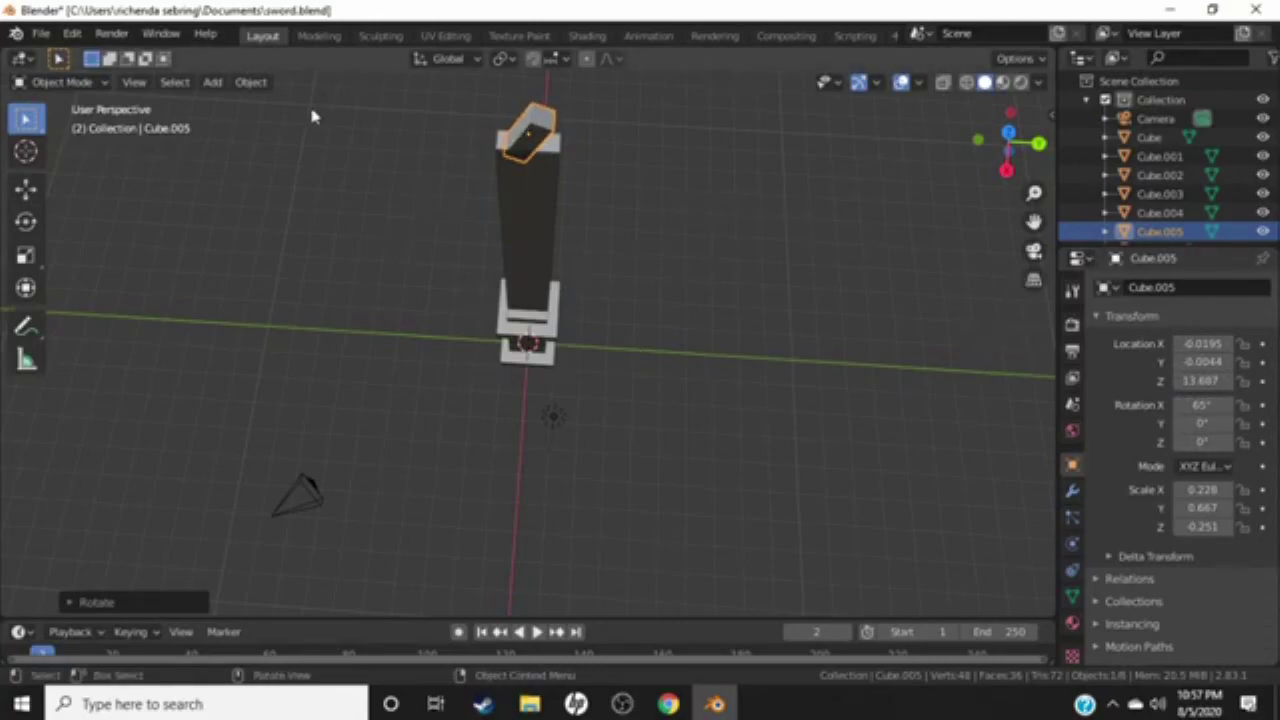
- Raise the tip piece along Z and shift it along X toward the blade top
{"action": "key", "text": "g"}
{"action": "key", "text": "z"}
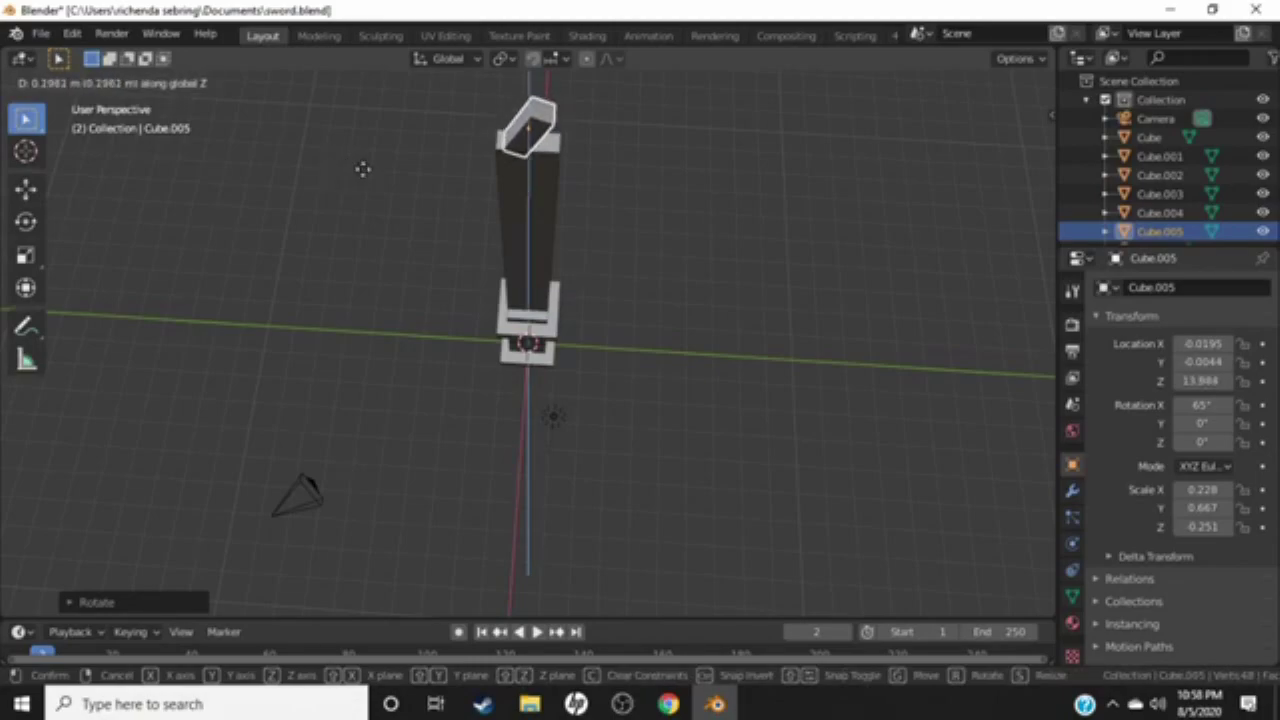
{"action": "left_click", "coordinate": [362, 169]}
{"action": "key", "text": "g"}
{"action": "key", "text": "x"}
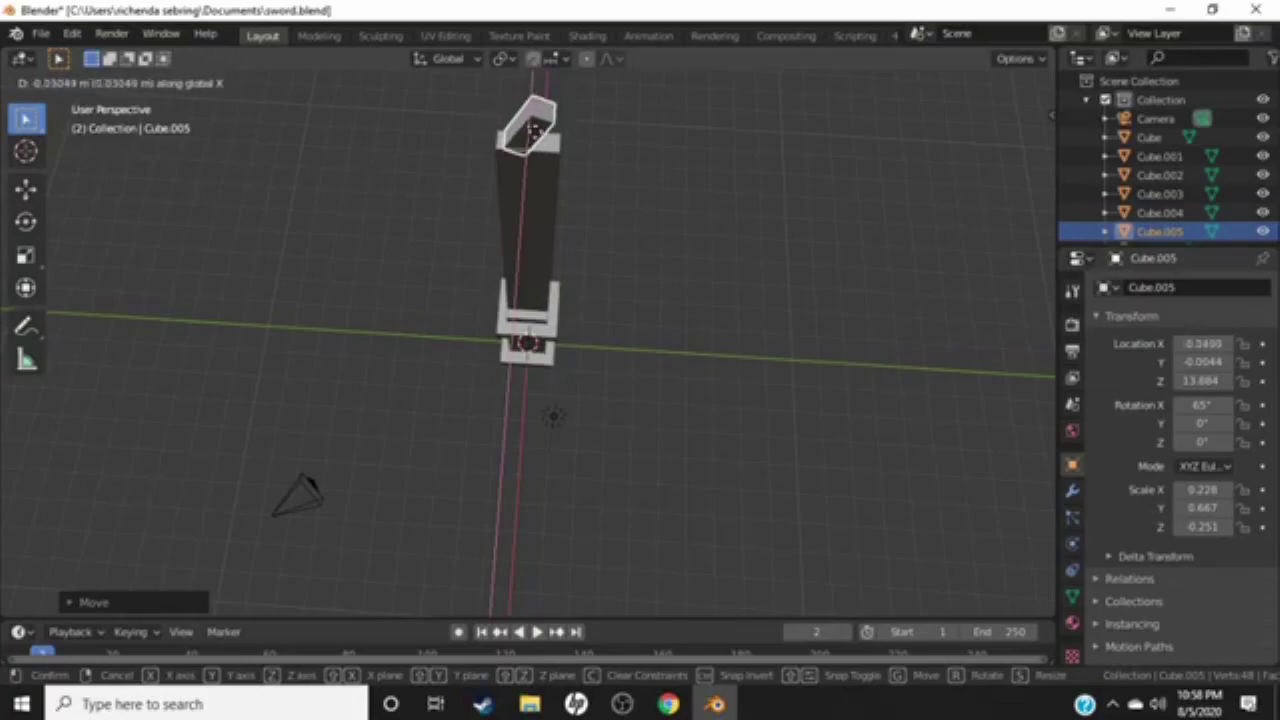
{"action": "left_click", "coordinate": [652, 148]}
{"action": "mouse_move", "coordinate": [652, 148]}
{"action": "middle_mouse_down"}
{"action": "mouse_move", "coordinate": [810, 147]}
{"action": "mouse_move", "coordinate": [653, 104]}
{"action": "middle_mouse_up"}
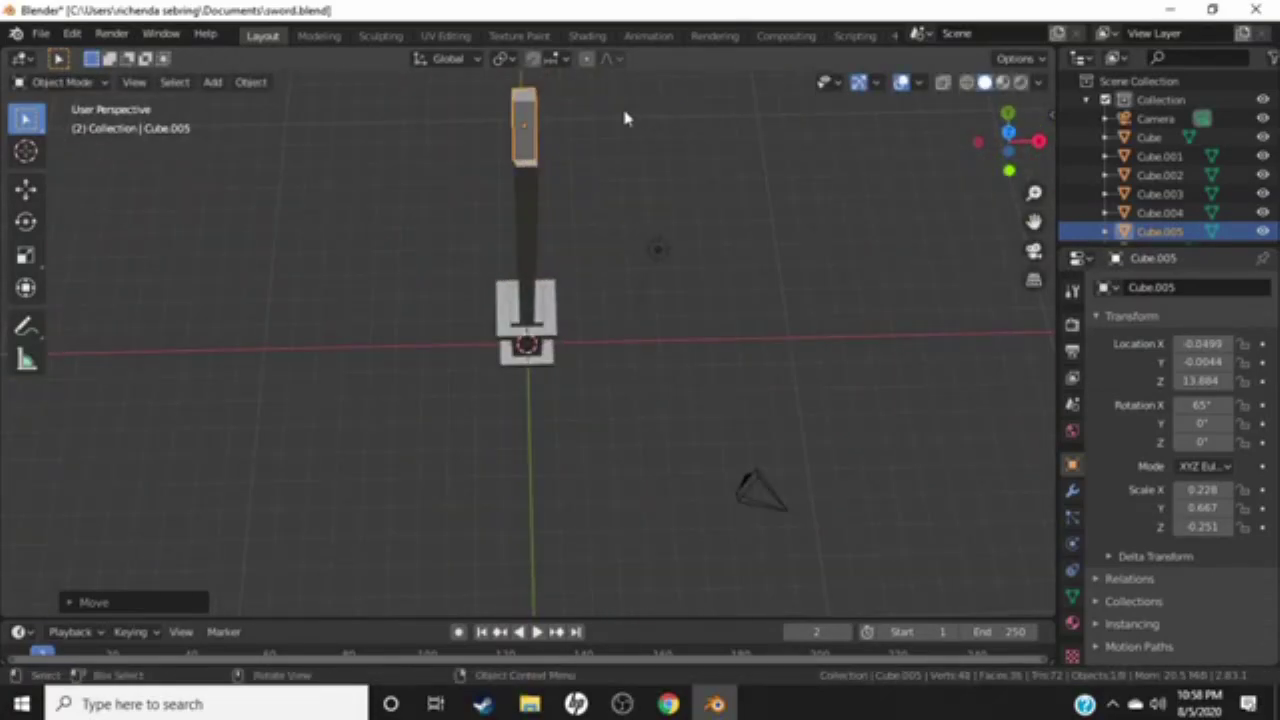
- Nudge the tip piece along X again and check it in front and top views
{"action": "key", "text": "g"}
{"action": "key", "text": "x"}
{"action": "left_click", "coordinate": [626, 108]}
{"action": "mouse_move", "coordinate": [563, 140]}
{"action": "middle_mouse_down"}
{"action": "mouse_move", "coordinate": [343, 151]}
{"action": "mouse_move", "coordinate": [404, 137]}
{"action": "middle_mouse_up"}
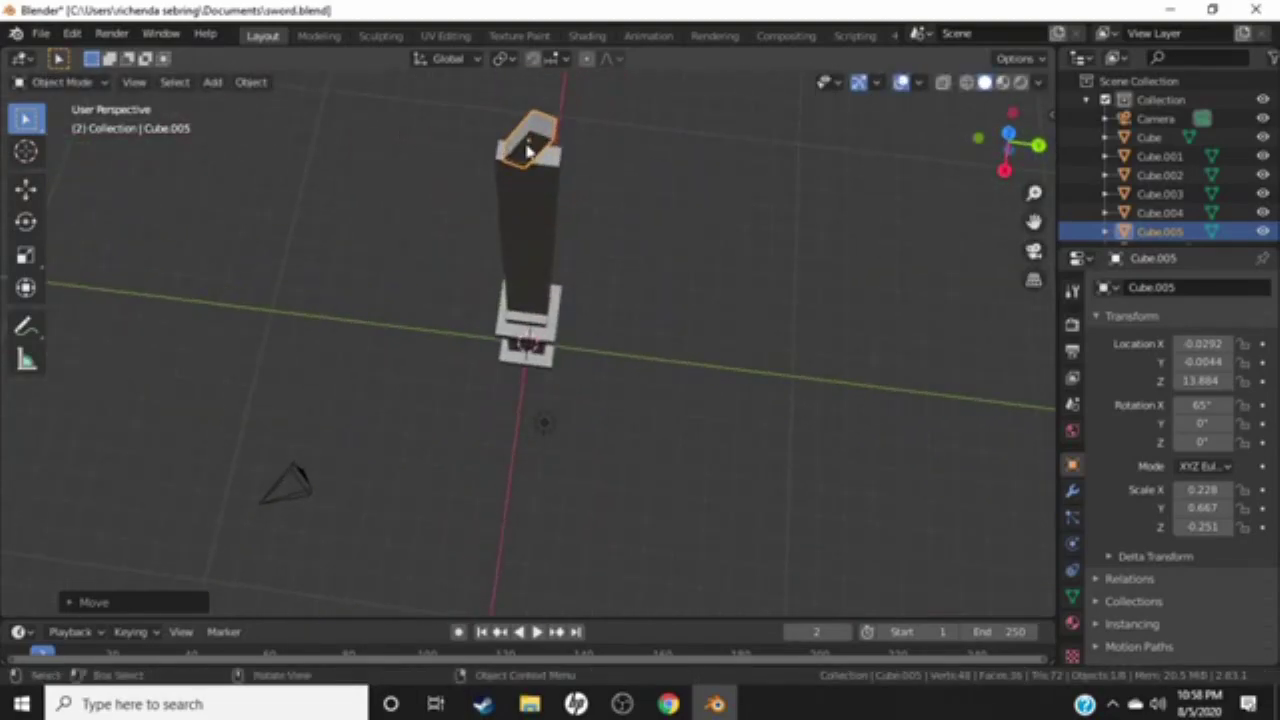
{"action": "mouse_move", "coordinate": [527, 150]}
{"action": "middle_mouse_down"}
{"action": "mouse_move", "coordinate": [677, 203]}
{"action": "mouse_move", "coordinate": [686, 194]}
{"action": "middle_mouse_up"}
{"action": "key", "text": "KP_1"}
{"action": "key", "text": "KP_7"}
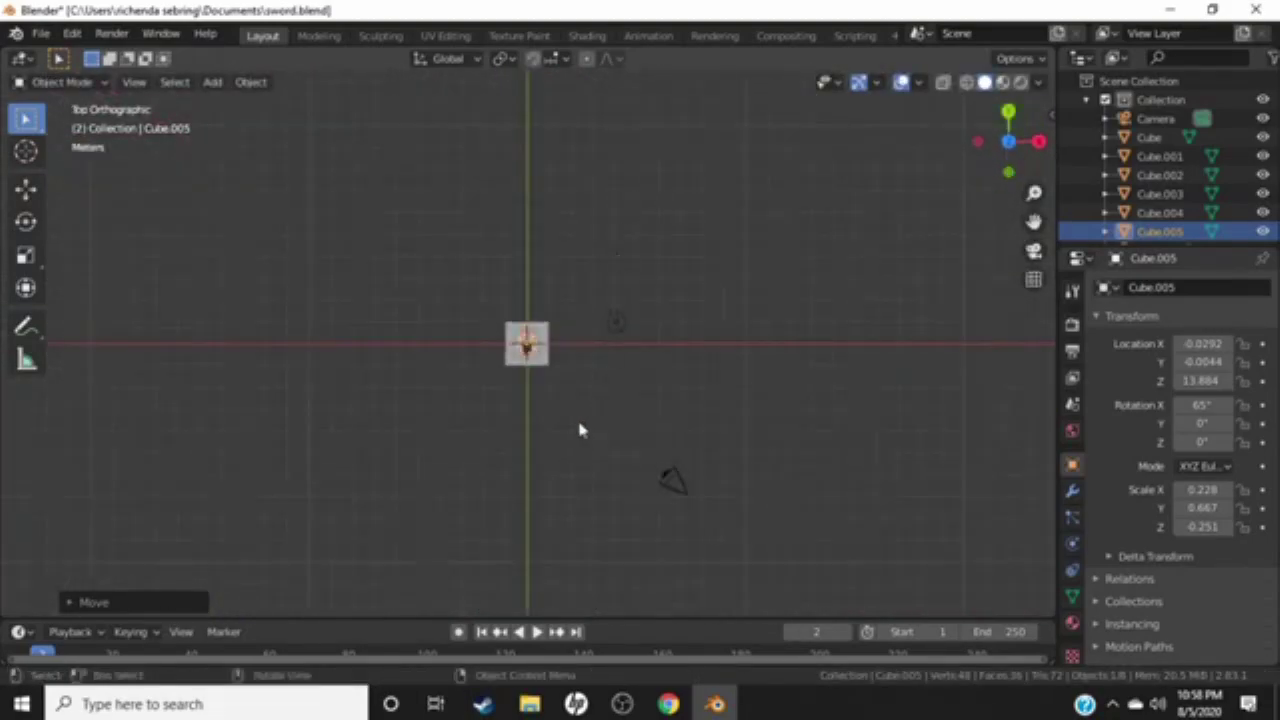
- Fine-tune the tip piece's position so it sits aligned on the blade at Z 13.884
{"action": "key", "text": "g"}
{"action": "left_click", "coordinate": [529, 346]}
{"action": "mouse_move", "coordinate": [529, 346]}
{"action": "middle_mouse_down"}
{"action": "mouse_move", "coordinate": [541, 302]}
{"action": "mouse_move", "coordinate": [241, 246]}
{"action": "mouse_move", "coordinate": [687, 270]}
{"action": "mouse_move", "coordinate": [546, 300]}
{"action": "middle_mouse_up"}
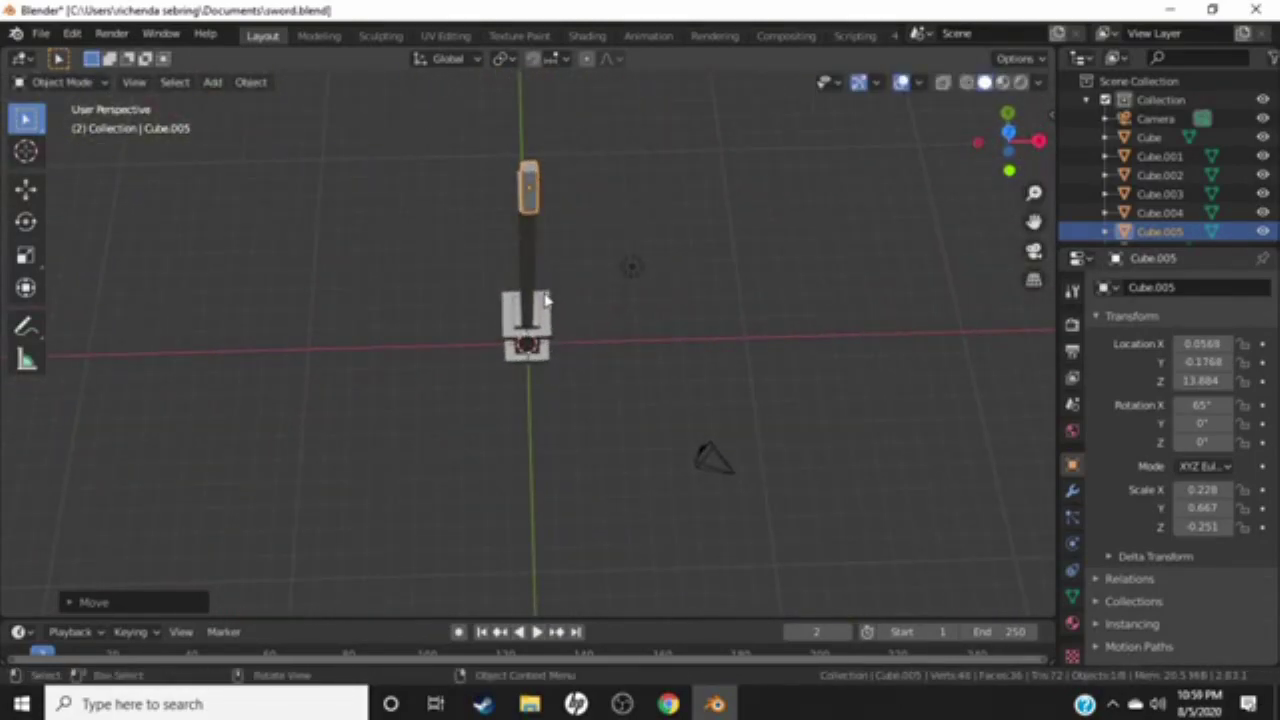
{"action": "key", "text": "g"}
{"action": "key", "text": "x"}
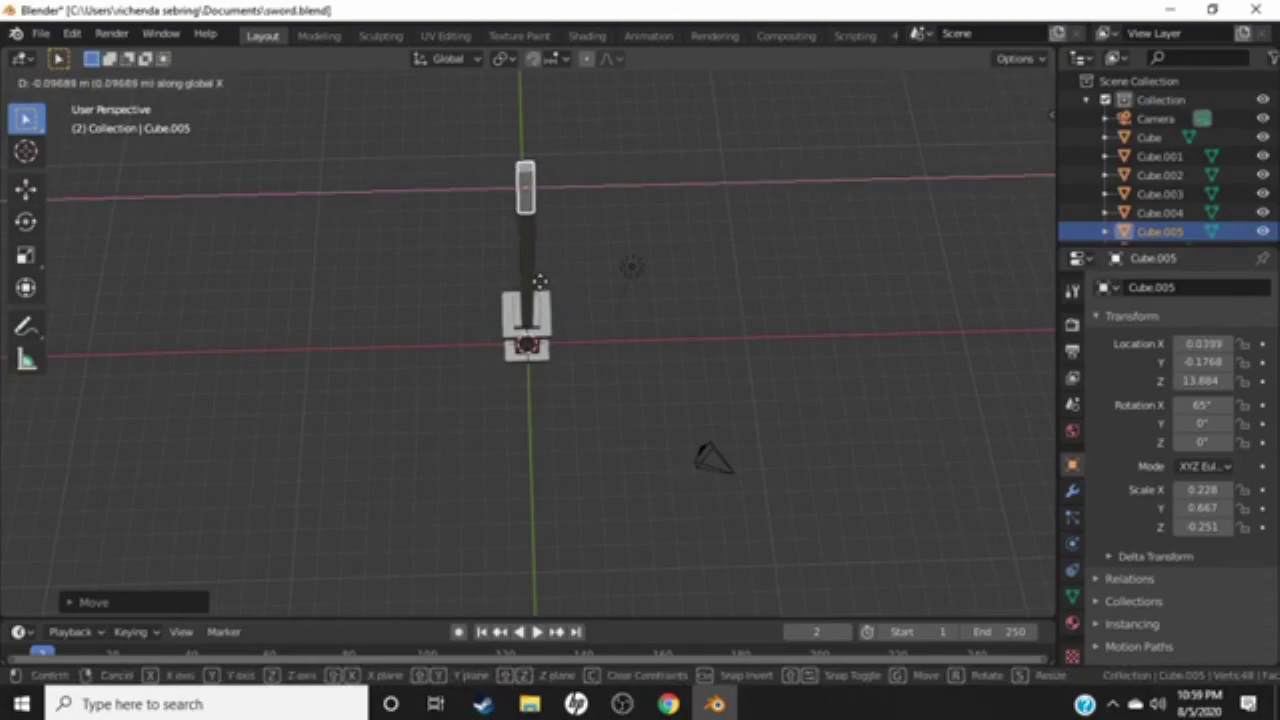
{"action": "left_click", "coordinate": [557, 233]}
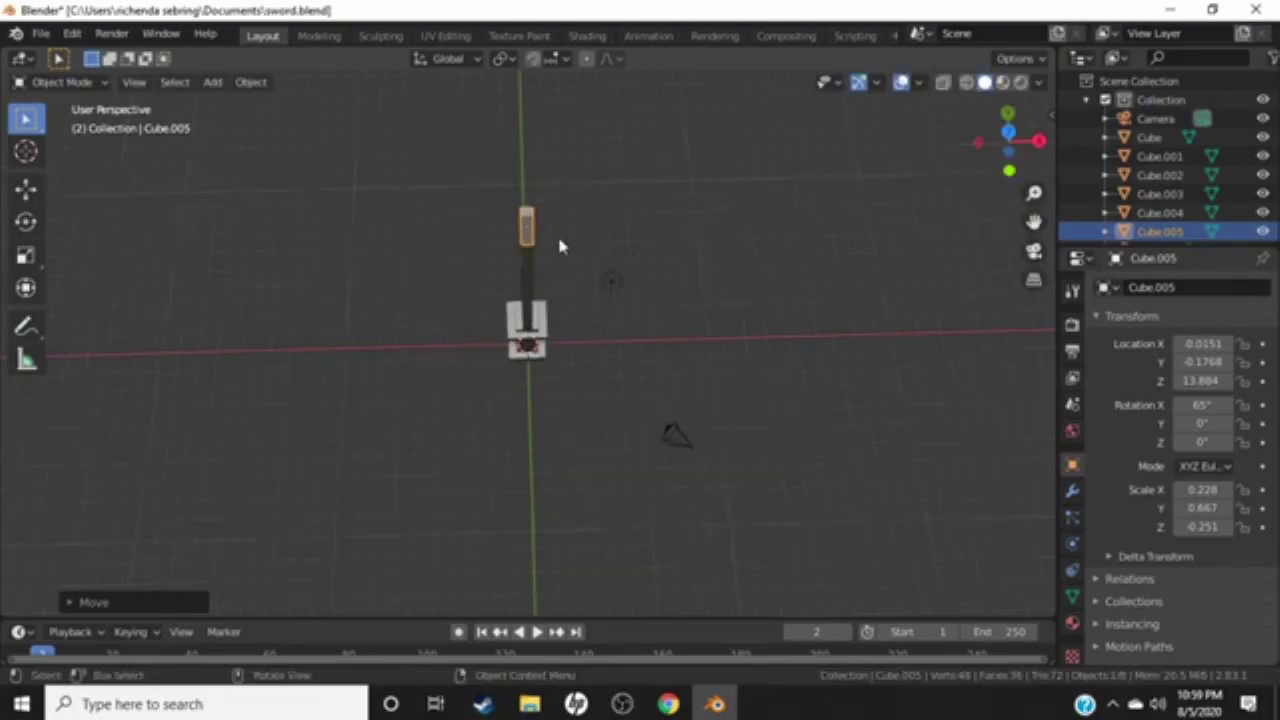
{"action": "mouse_move", "coordinate": [557, 233]}
{"action": "middle_mouse_down"}
{"action": "mouse_move", "coordinate": [314, 182]}
{"action": "mouse_move", "coordinate": [486, 192]}
{"action": "middle_mouse_up"}
- Make a trial copy of the tip piece, Cube.006, then undo to remove it
{"action": "right_click", "coordinate": [500, 193]}
{"action": "left_click", "coordinate": [505, 191]}
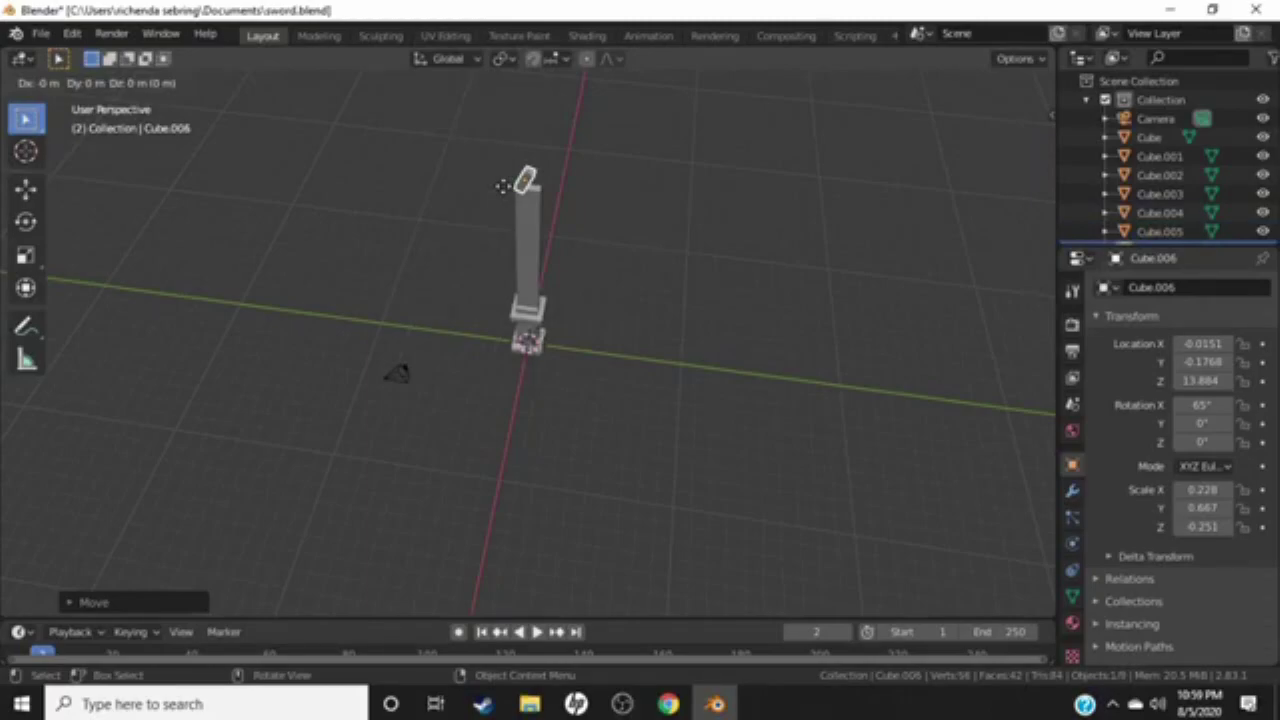
{"action": "key", "text": "z"}
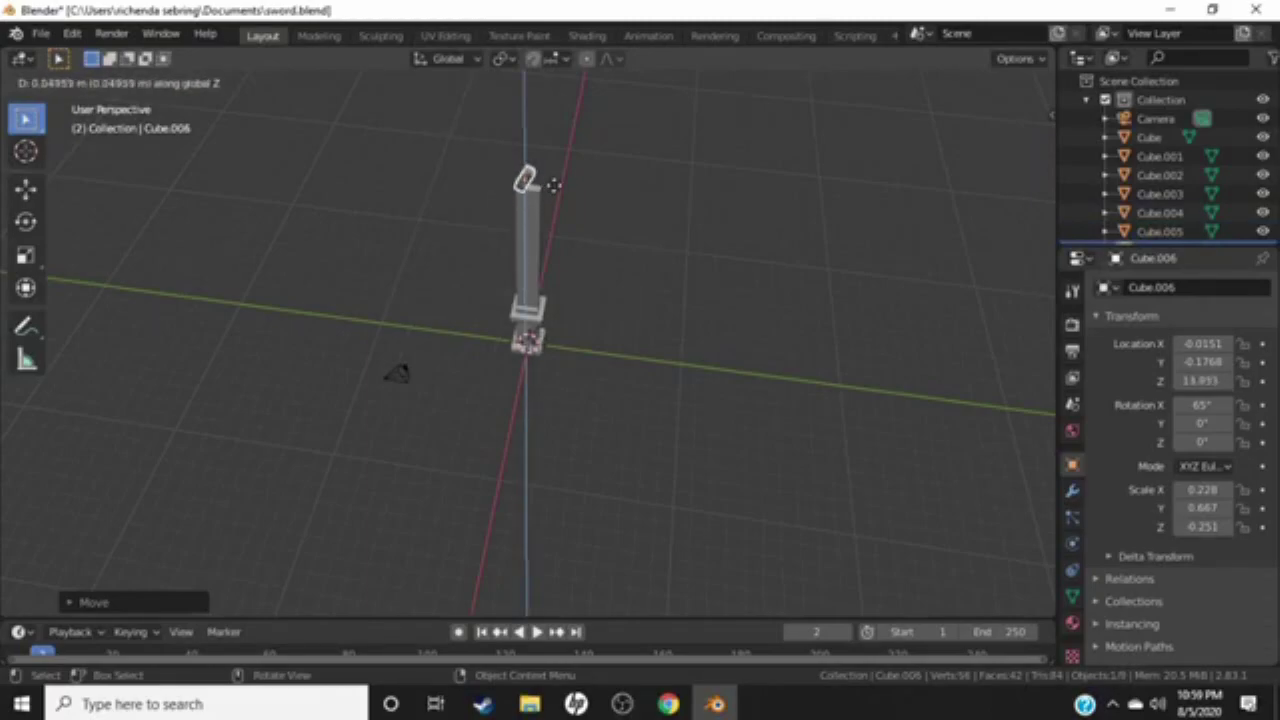
{"action": "key", "text": "x"}
{"action": "left_click", "coordinate": [560, 194]}
{"action": "key", "text": "ctrl+z"}
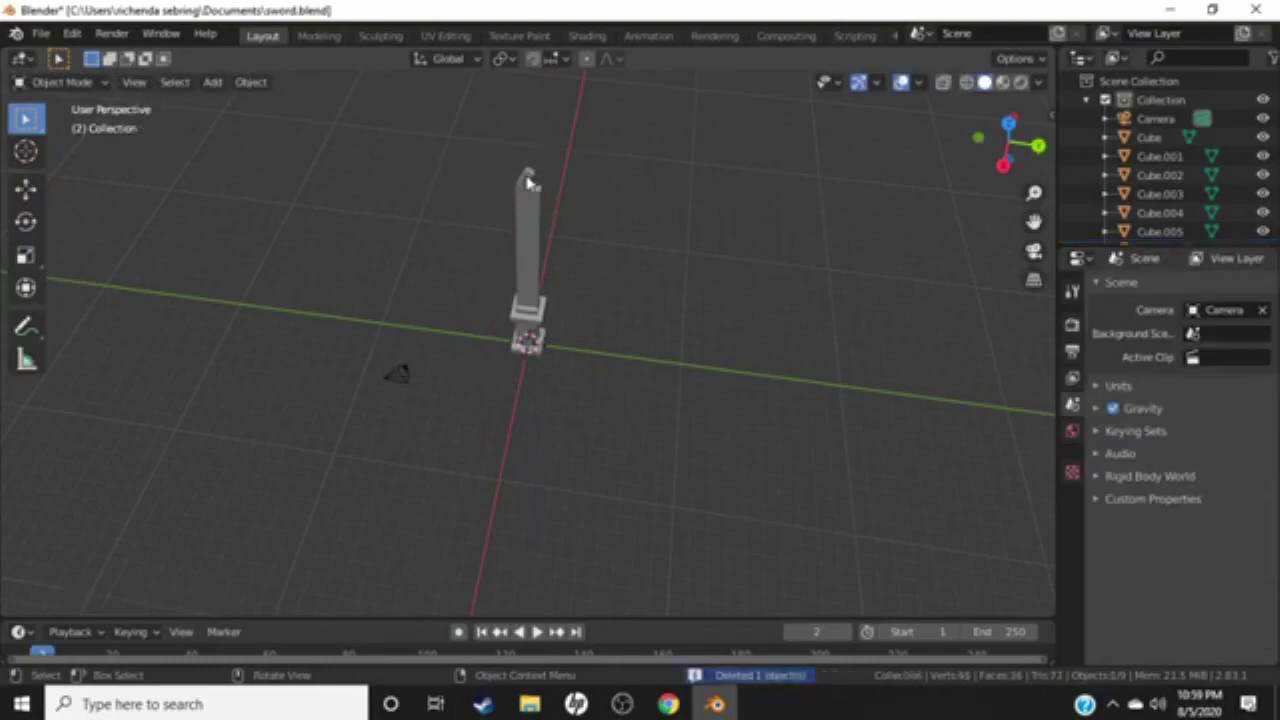
{"action": "key", "text": "ctrl+z"}
{"action": "scroll", "coordinate": [560, 177], "scroll_direction": "up", "scroll_amount": 3}
- Duplicate the tip block Cube.005 and tilt the copy to -65° on X
{"action": "mouse_move", "coordinate": [560, 177]}
{"action": "middle_mouse_down"}
{"action": "mouse_move", "coordinate": [640, 243]}
{"action": "mouse_move", "coordinate": [751, 217]}
{"action": "mouse_move", "coordinate": [849, 266]}
{"action": "mouse_move", "coordinate": [894, 237]}
{"action": "mouse_move", "coordinate": [638, 231]}
{"action": "middle_mouse_up"}
{"action": "left_click", "coordinate": [528, 140]}
{"action": "right_click", "coordinate": [505, 190]}
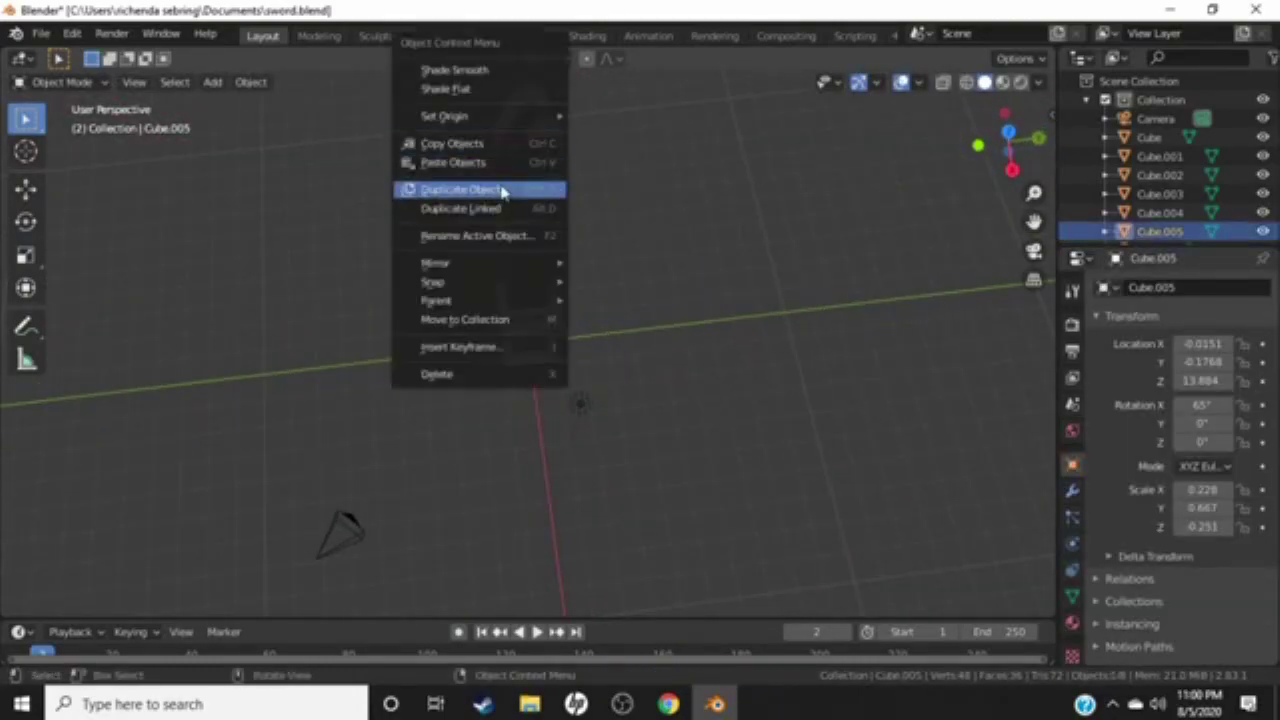
{"action": "left_click", "coordinate": [505, 190]}
{"action": "left_click", "coordinate": [540, 178]}
{"action": "mouse_move", "coordinate": [556, 171]}
{"action": "middle_mouse_down"}
{"action": "mouse_move", "coordinate": [346, 166]}
{"action": "mouse_move", "coordinate": [493, 172]}
{"action": "middle_mouse_up"}
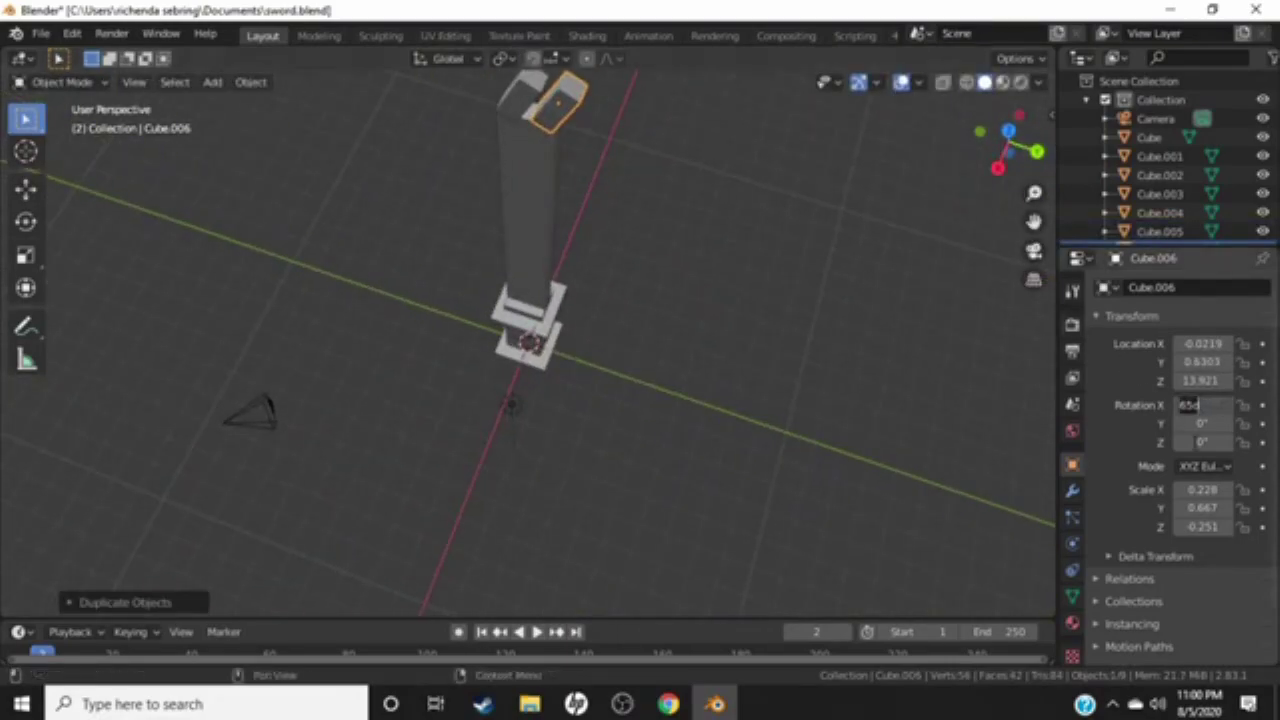
{"action": "left_click", "coordinate": [1203, 405]}
{"action": "type", "text": "45"}
{"action": "key", "text": "Return"}
- Move the copied tip piece beside the original tip block
{"action": "middle_click_drag", "start_coordinate": [600, 250], "coordinate": [751, 131]}
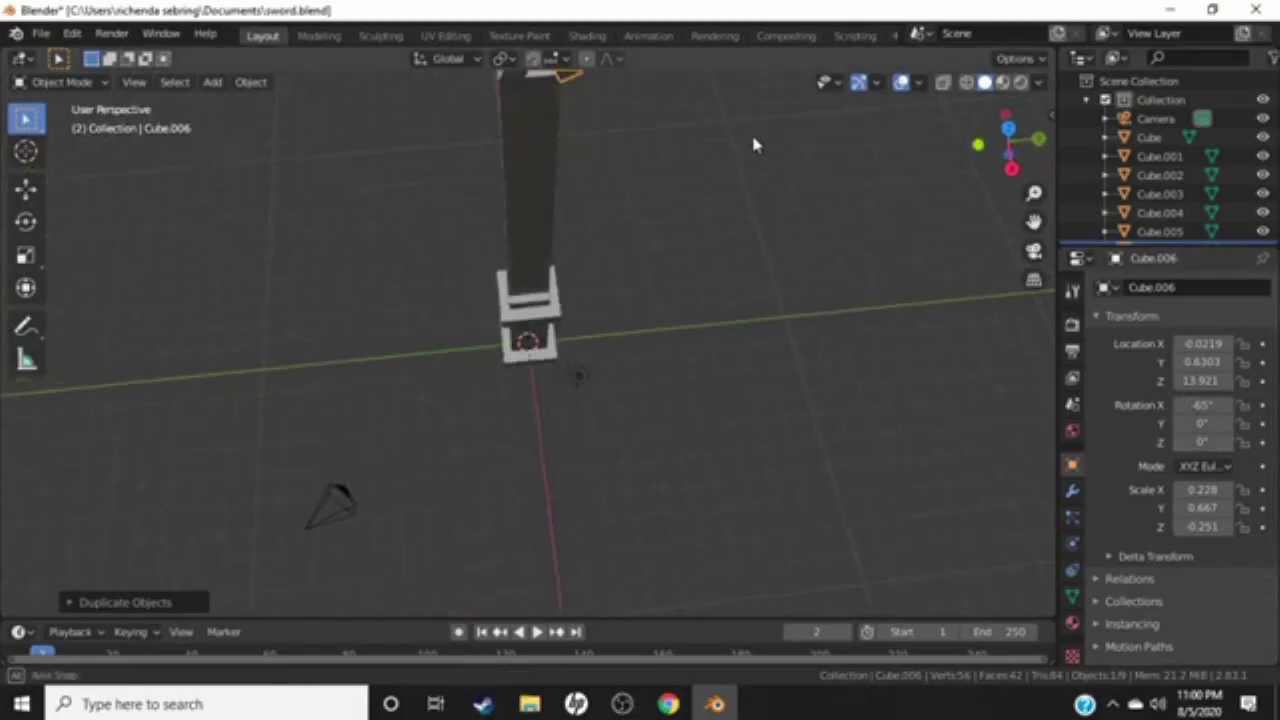
{"action": "key", "text": "g"}
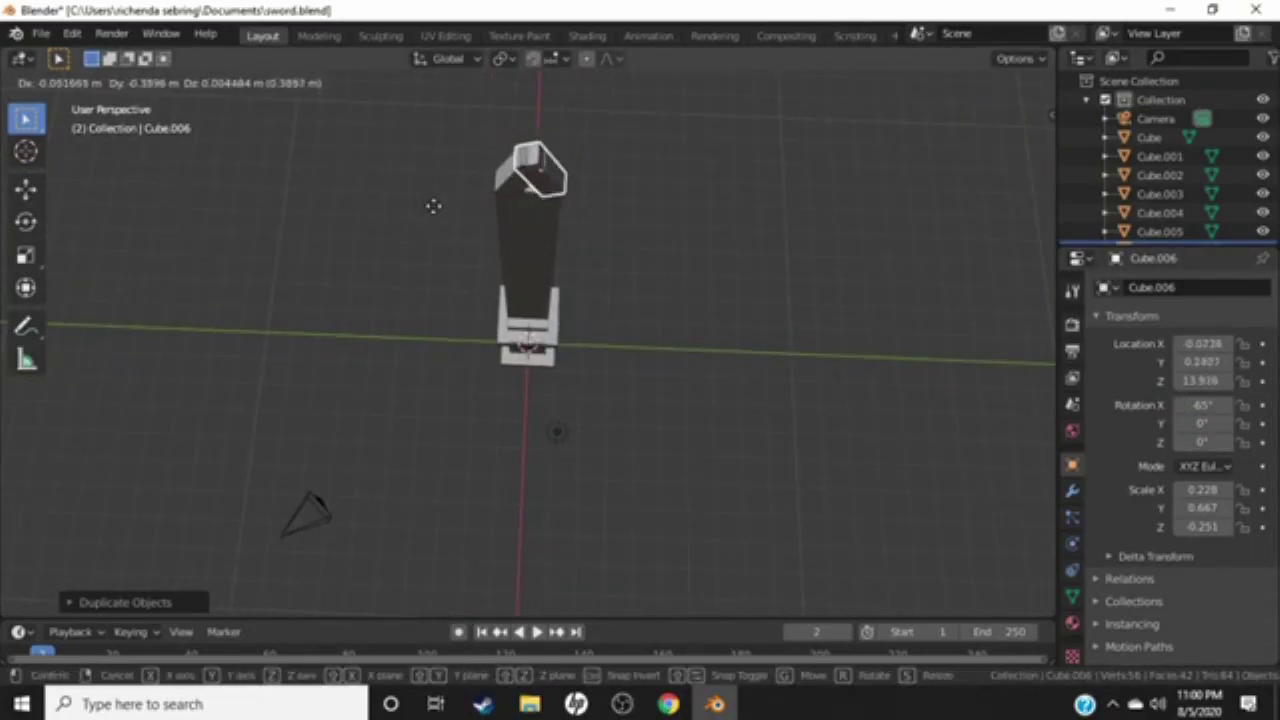
{"action": "left_click", "coordinate": [430, 200]}
{"action": "mouse_move", "coordinate": [430, 200]}
{"action": "middle_mouse_down"}
{"action": "mouse_move", "coordinate": [367, 193]}
{"action": "mouse_move", "coordinate": [540, 230]}
{"action": "mouse_move", "coordinate": [591, 223]}
{"action": "mouse_move", "coordinate": [500, 287]}
{"action": "middle_mouse_up"}
{"action": "key", "text": "g"}
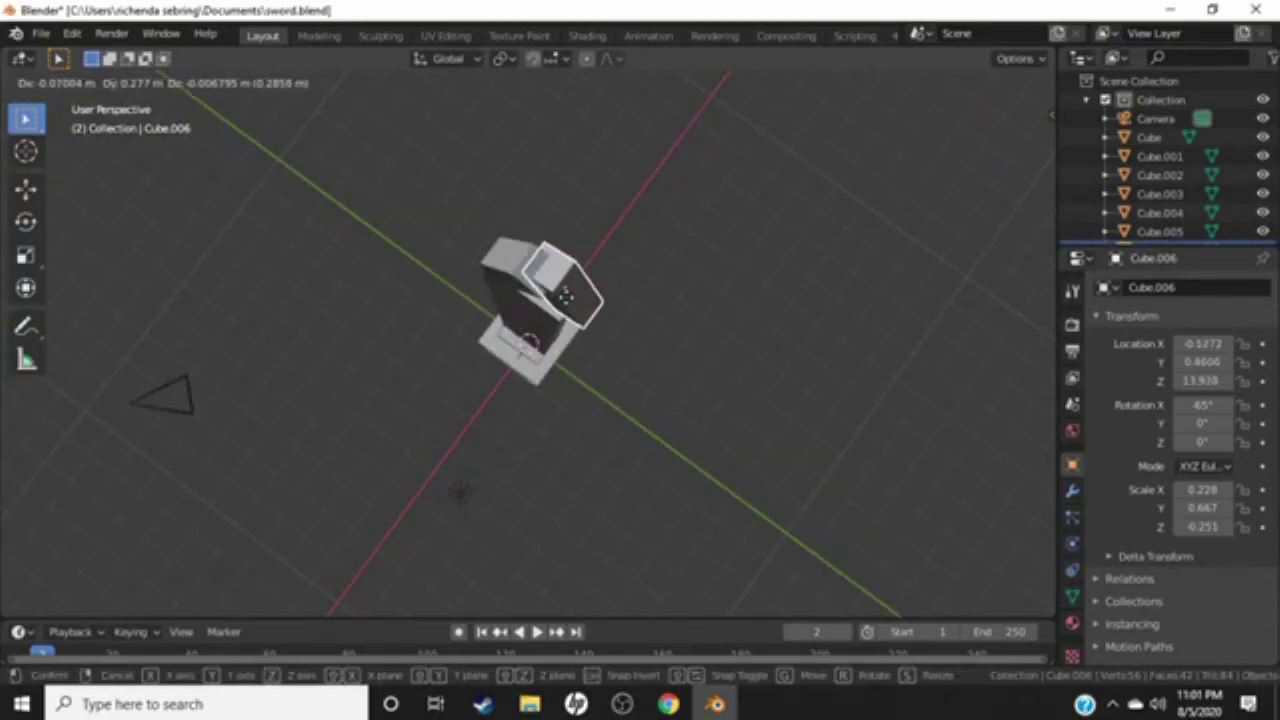
{"action": "left_click", "coordinate": [563, 219]}
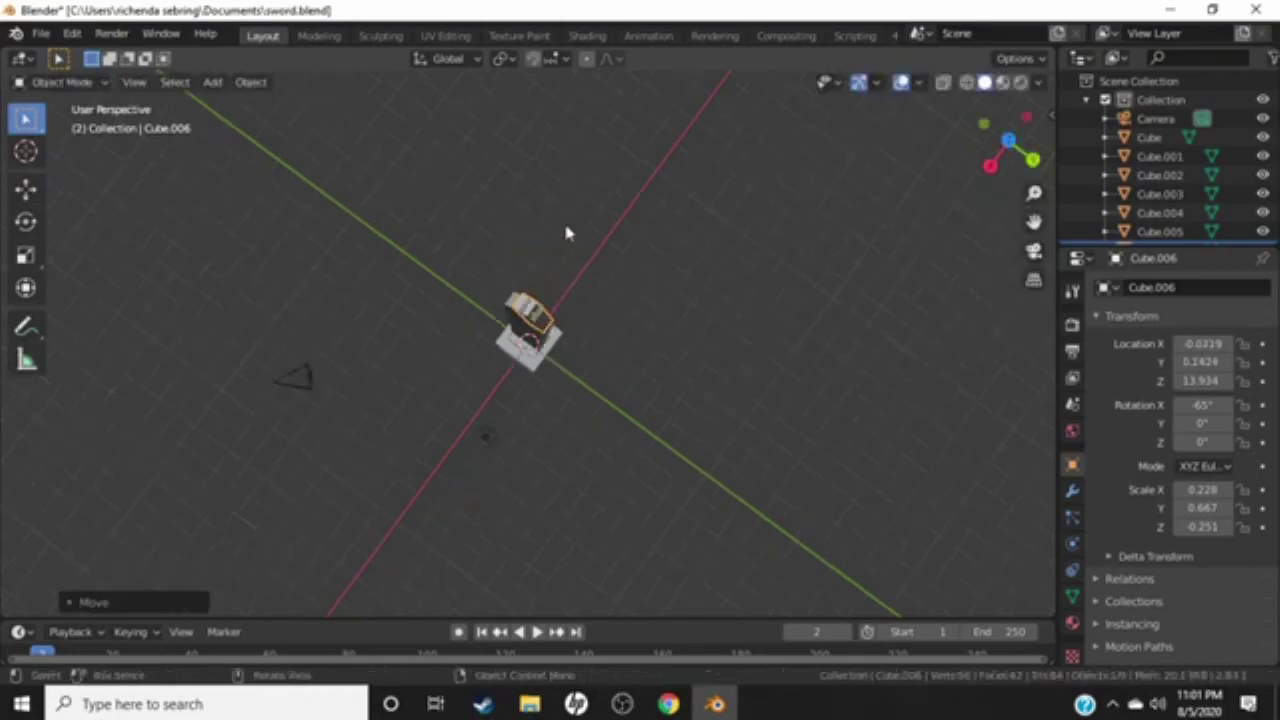
{"action": "mouse_move", "coordinate": [563, 219]}
{"action": "middle_mouse_down"}
{"action": "mouse_move", "coordinate": [609, 197]}
{"action": "mouse_move", "coordinate": [545, 120]}
{"action": "mouse_move", "coordinate": [300, 110]}
{"action": "mouse_move", "coordinate": [451, 134]}
{"action": "mouse_move", "coordinate": [517, 185]}
{"action": "mouse_move", "coordinate": [537, 146]}
{"action": "middle_mouse_up"}
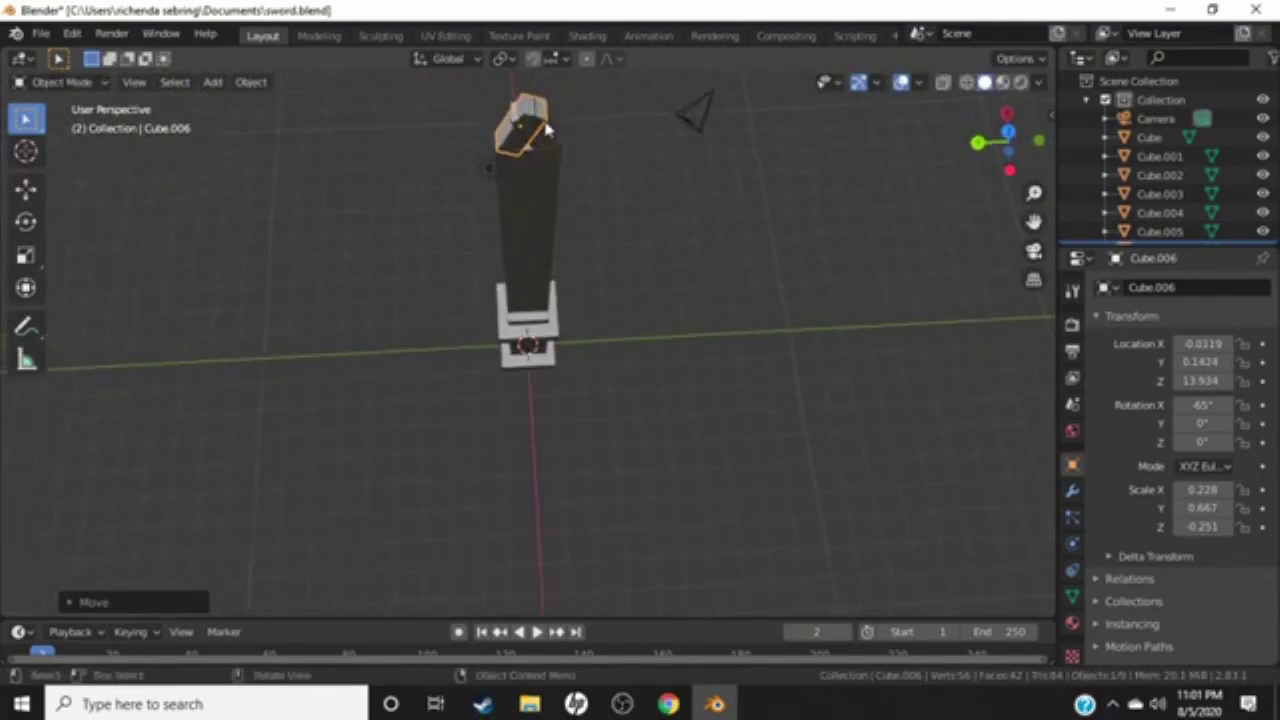
- Shrink the copied tip piece along Z and nudge it into place at Z 13.92
{"action": "key", "text": "s"}
{"action": "key", "text": "z"}
{"action": "left_click", "coordinate": [372, 152]}
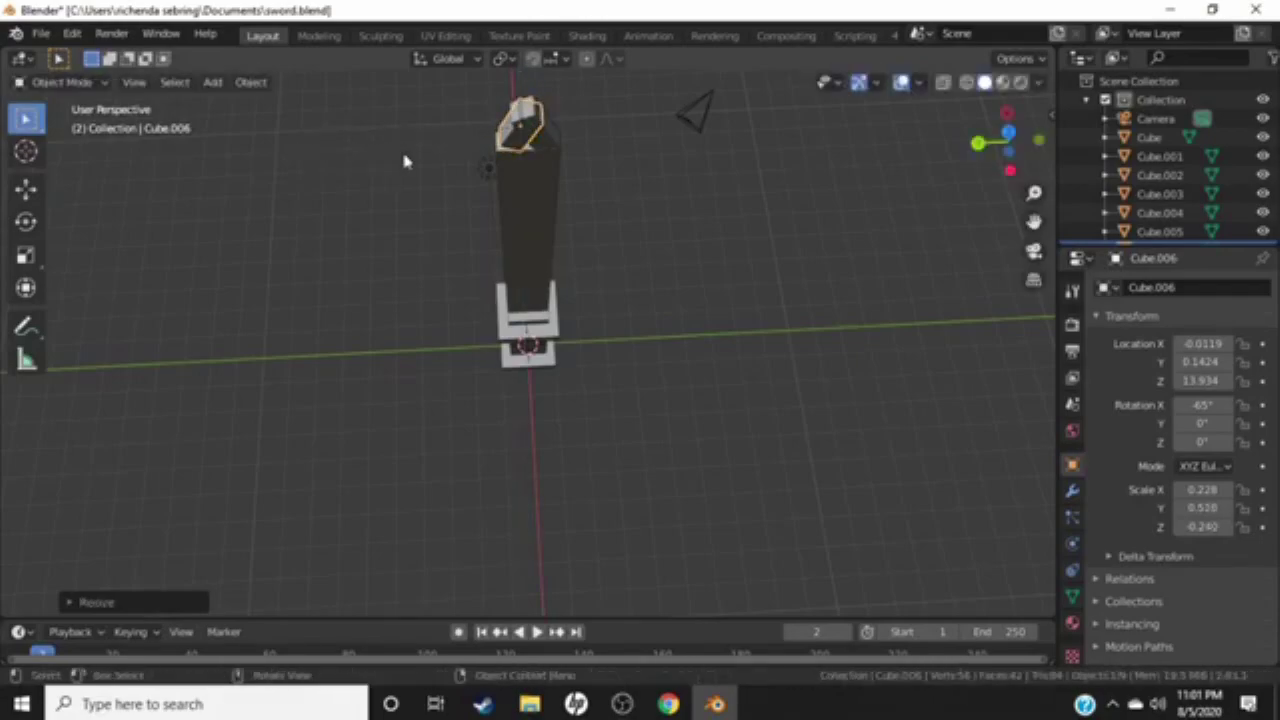
{"action": "mouse_move", "coordinate": [401, 148]}
{"action": "middle_mouse_down"}
{"action": "mouse_move", "coordinate": [669, 177]}
{"action": "mouse_move", "coordinate": [700, 223]}
{"action": "mouse_move", "coordinate": [614, 209]}
{"action": "middle_mouse_up"}
{"action": "key", "text": "g"}
{"action": "left_click", "coordinate": [535, 224]}
{"action": "mouse_move", "coordinate": [535, 224]}
{"action": "middle_mouse_down"}
{"action": "mouse_move", "coordinate": [394, 191]}
{"action": "mouse_move", "coordinate": [543, 169]}
{"action": "middle_mouse_up"}
- Scale the original tip block Cube.005 thinner along its Z axes, to about 0.238, 0.533, 0.208
{"action": "left_click", "coordinate": [556, 154]}
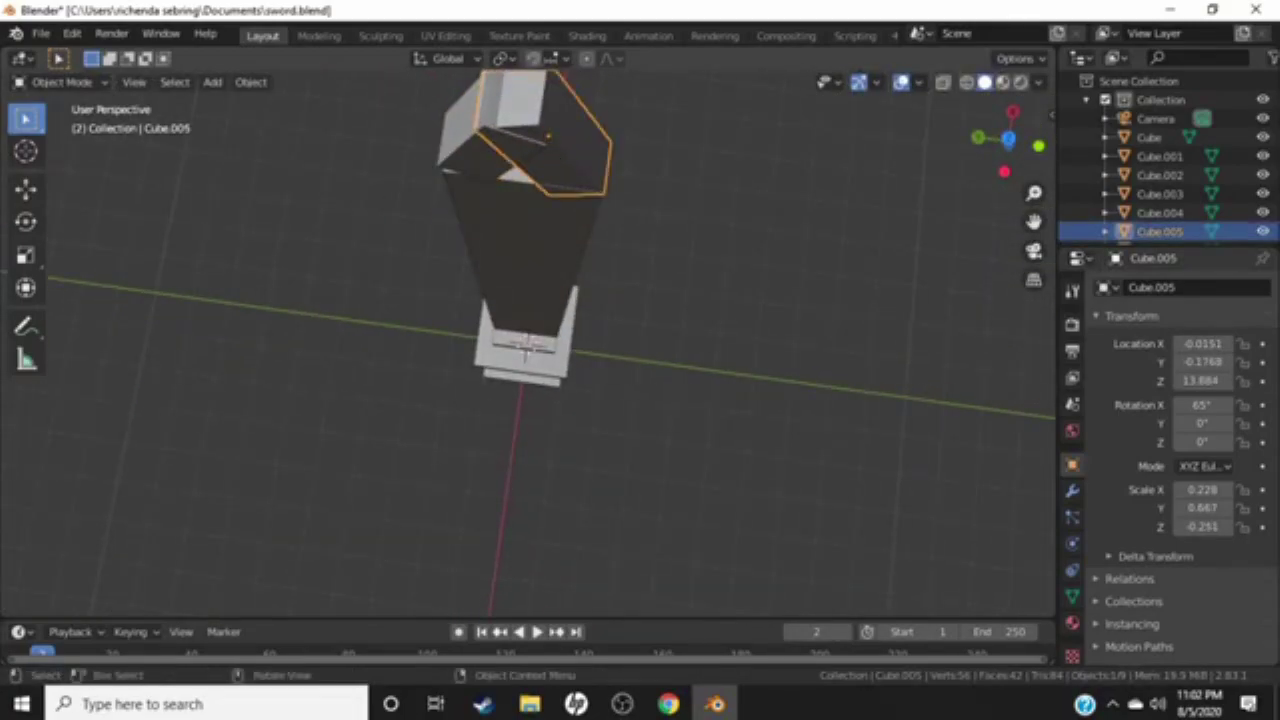
{"action": "key", "text": "s"}
{"action": "key", "text": "z"}
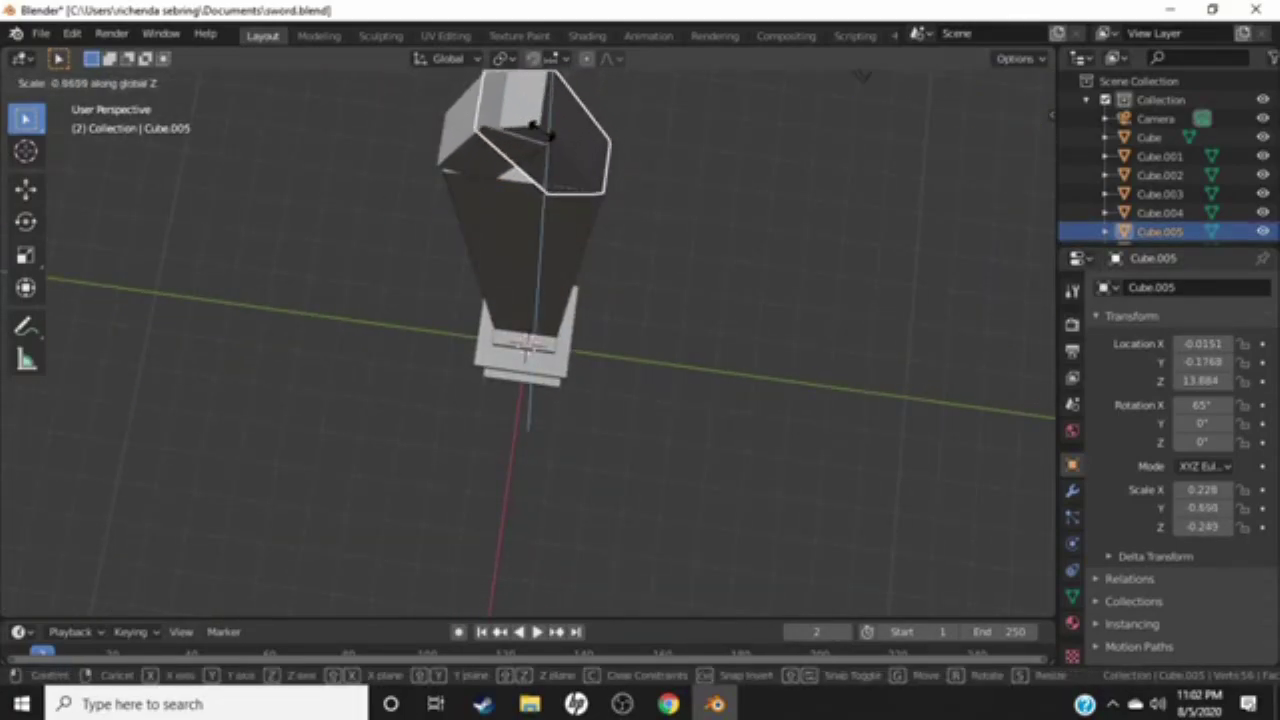
{"action": "key", "text": "z"}
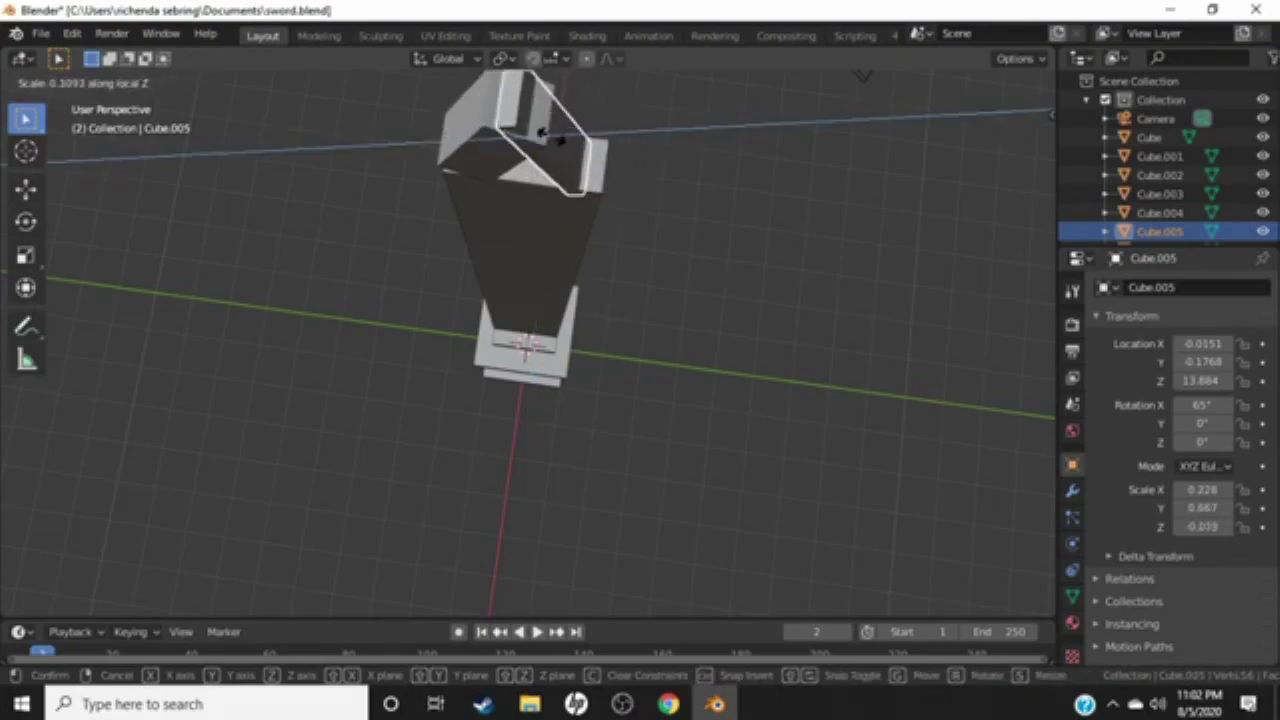
{"action": "left_click", "coordinate": [556, 134]}
{"action": "key", "text": "s"}
{"action": "key", "text": "x"}
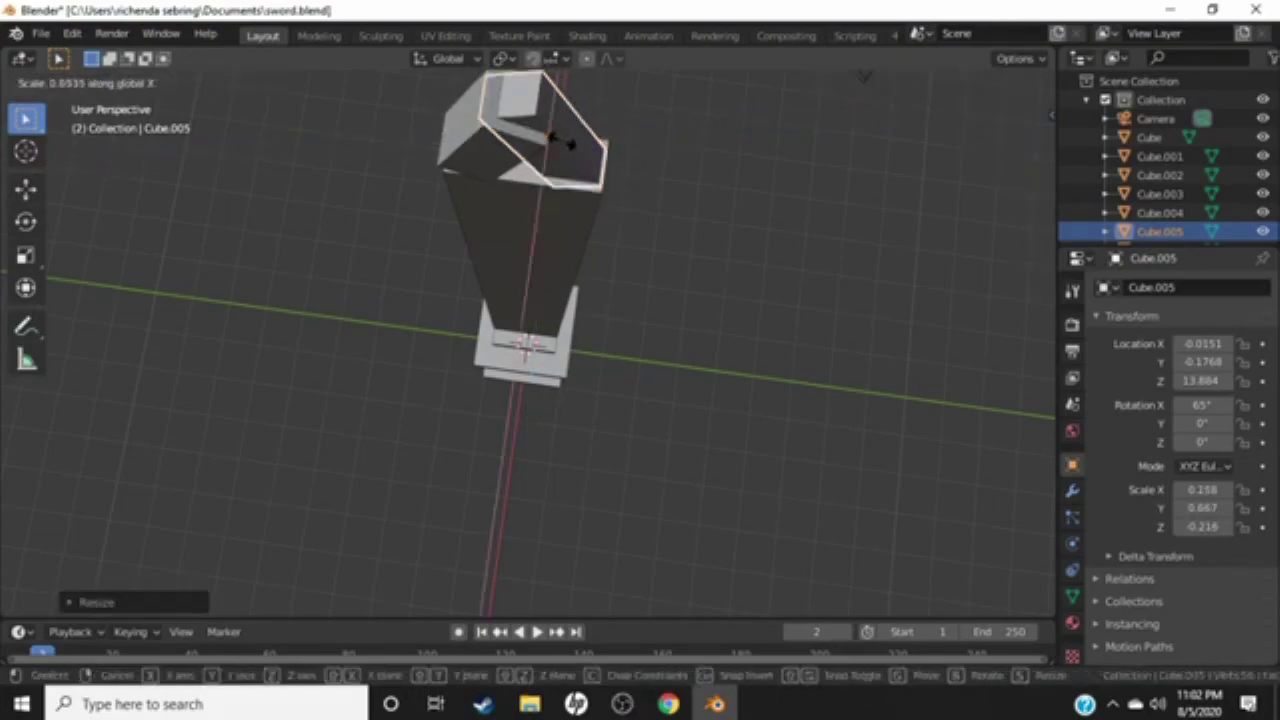
{"action": "right_click", "coordinate": [560, 130]}
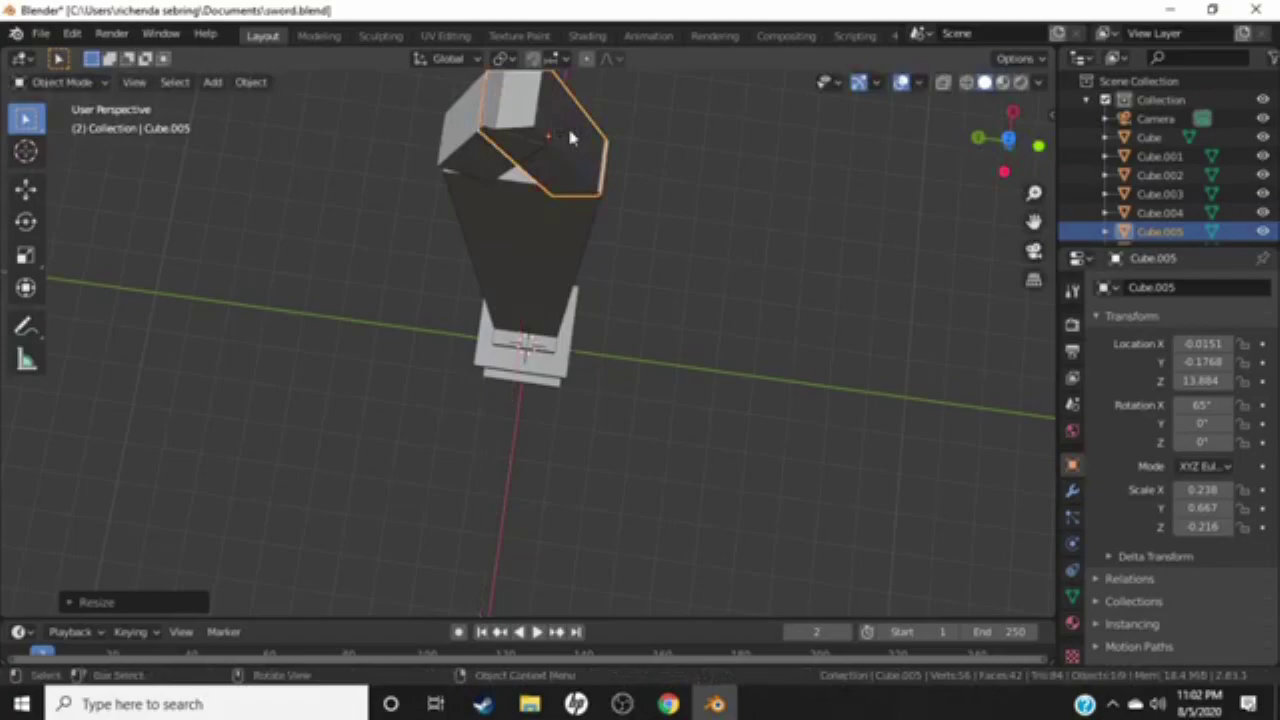
{"action": "key", "text": "s"}
{"action": "key", "text": "z"}
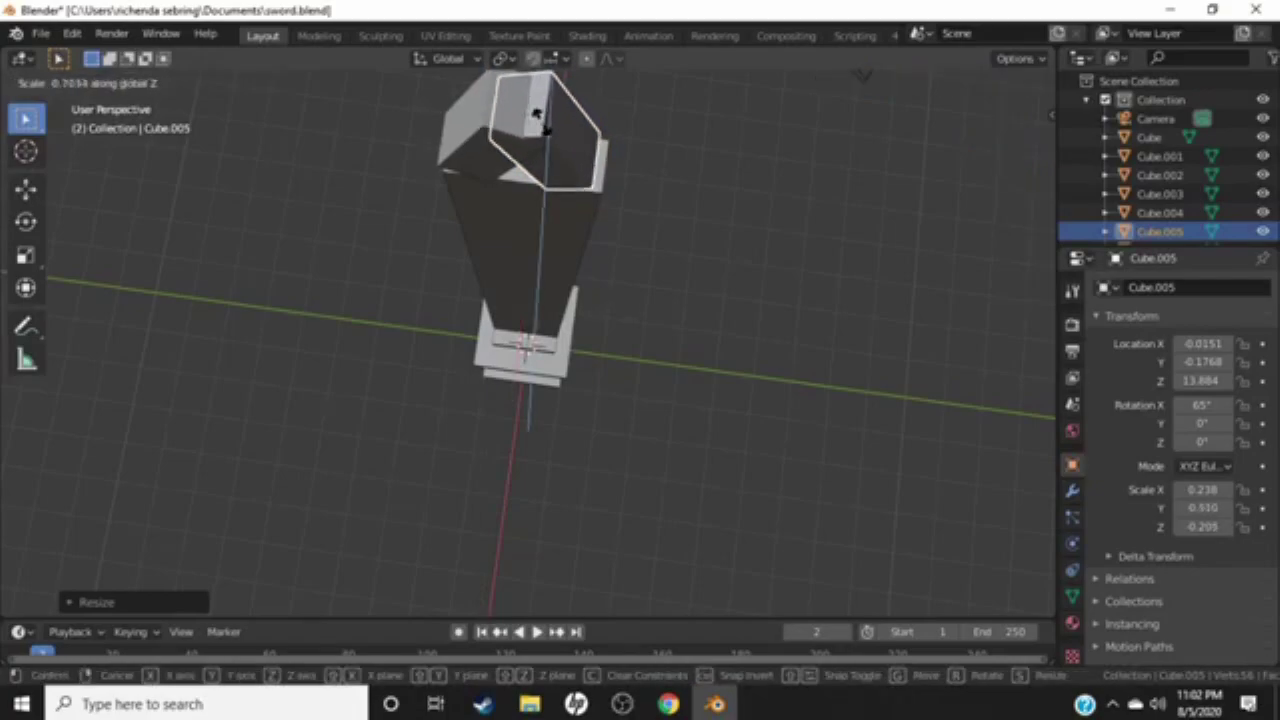
{"action": "left_click", "coordinate": [541, 128]}
- Move the tip piece onto the blade top, around -0.009, -0.261, 13.876
{"action": "mouse_move", "coordinate": [530, 143]}
{"action": "middle_mouse_down"}
{"action": "mouse_move", "coordinate": [495, 167]}
{"action": "mouse_move", "coordinate": [508, 211]}
{"action": "mouse_move", "coordinate": [457, 211]}
{"action": "mouse_move", "coordinate": [594, 200]}
{"action": "mouse_move", "coordinate": [417, 214]}
{"action": "mouse_move", "coordinate": [421, 191]}
{"action": "middle_mouse_up"}
{"action": "key", "text": "g"}
{"action": "left_click", "coordinate": [485, 185]}
{"action": "key", "text": "g"}
{"action": "left_click", "coordinate": [478, 195]}
- Duplicate the blade and shrink the copy into a smaller piece
{"action": "left_click", "coordinate": [522, 232]}
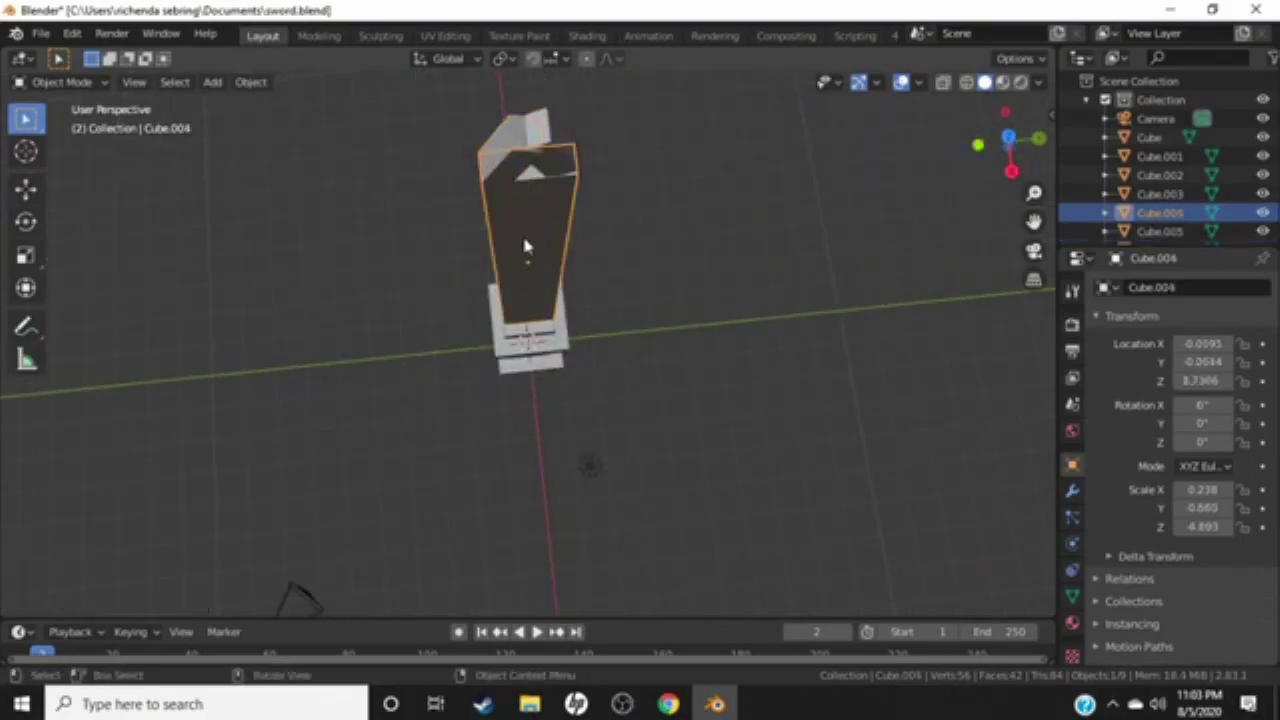
{"action": "left_click", "coordinate": [660, 222]}
{"action": "mouse_move", "coordinate": [660, 222]}
{"action": "middle_mouse_down"}
{"action": "mouse_move", "coordinate": [546, 200]}
{"action": "mouse_move", "coordinate": [563, 151]}
{"action": "mouse_move", "coordinate": [717, 126]}
{"action": "mouse_move", "coordinate": [720, 142]}
{"action": "mouse_move", "coordinate": [570, 147]}
{"action": "mouse_move", "coordinate": [545, 109]}
{"action": "mouse_move", "coordinate": [532, 215]}
{"action": "middle_mouse_up"}
{"action": "left_click", "coordinate": [532, 215]}
{"action": "right_click", "coordinate": [533, 215]}
{"action": "left_click", "coordinate": [468, 195]}
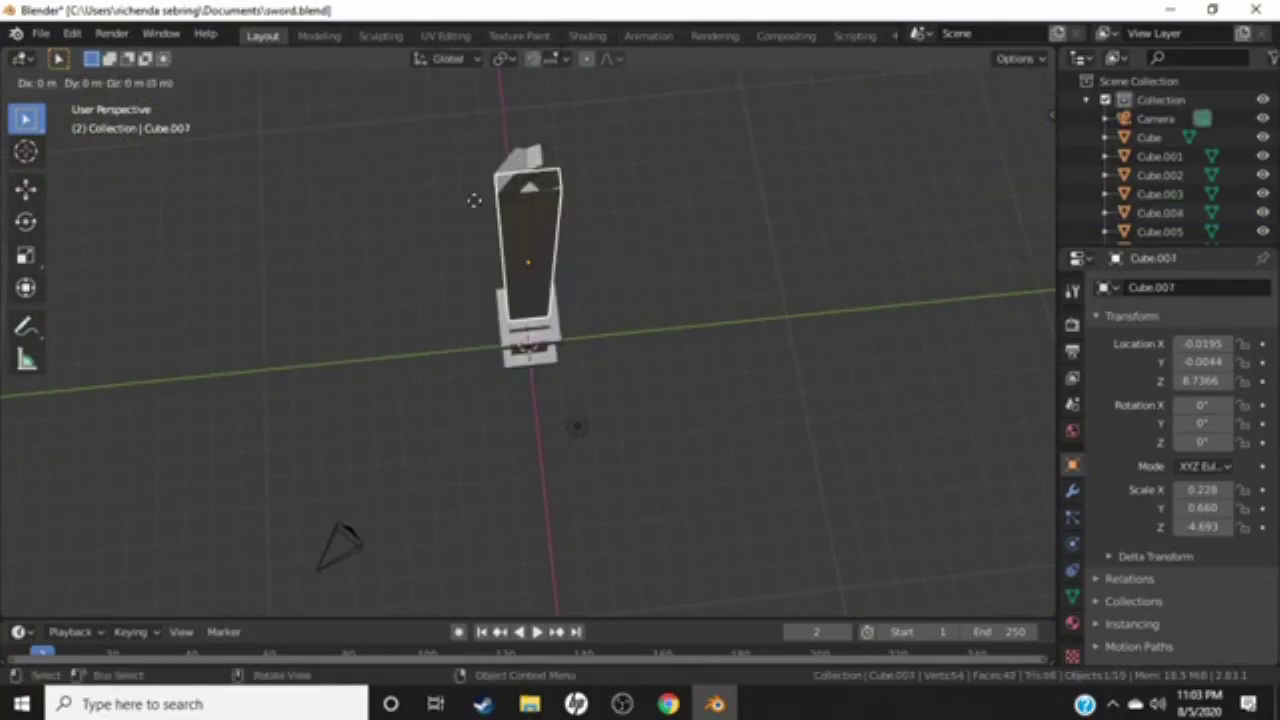
{"action": "key", "text": "s"}
{"action": "left_click", "coordinate": [527, 261]}
- Slide the blade copy along X and raise it along Z to near the blade top
{"action": "key", "text": "g"}
{"action": "key", "text": "x"}
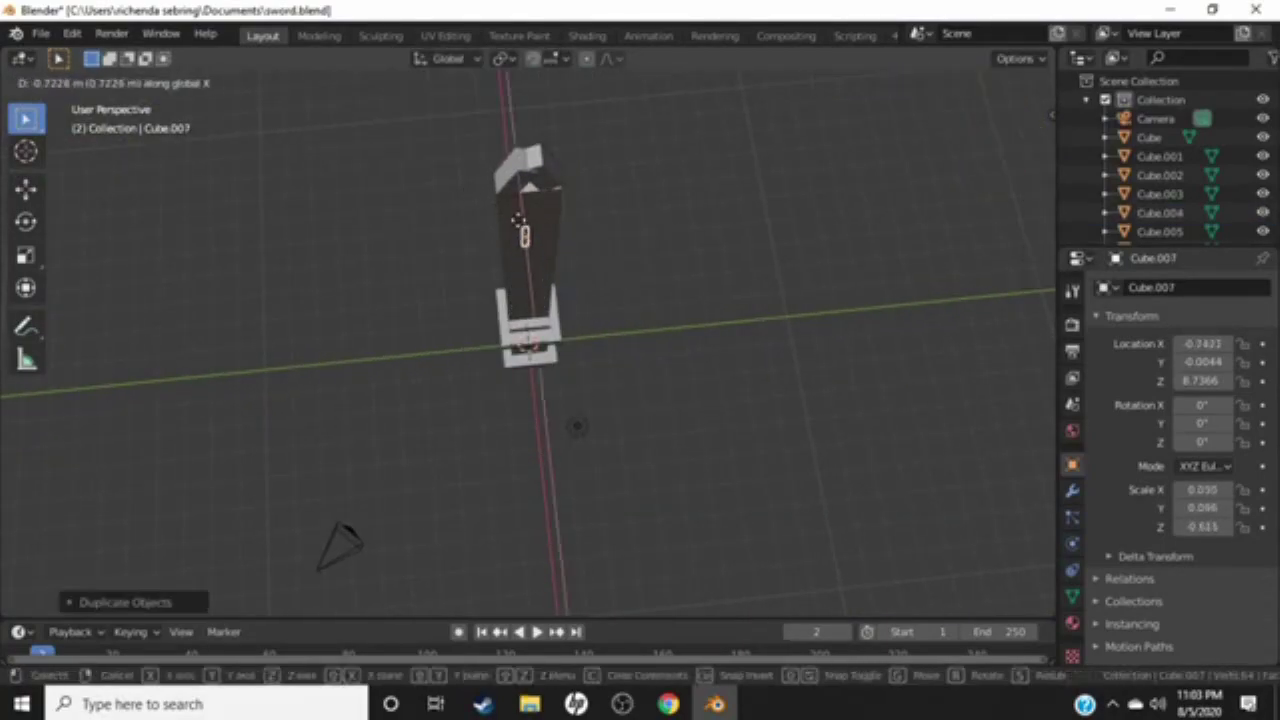
{"action": "left_click", "coordinate": [541, 171]}
{"action": "key", "text": "g"}
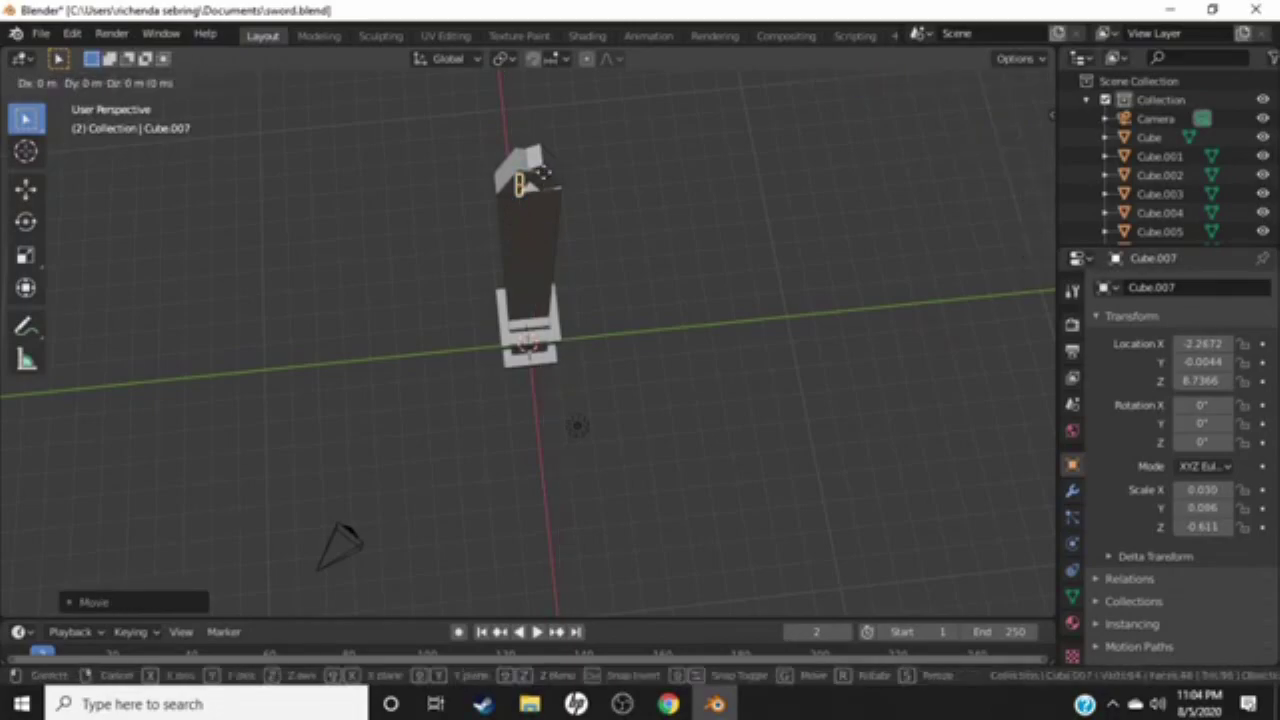
{"action": "key", "text": "z"}
{"action": "left_click", "coordinate": [556, 158]}
{"action": "mouse_move", "coordinate": [556, 158]}
{"action": "middle_mouse_down"}
{"action": "mouse_move", "coordinate": [683, 163]}
{"action": "mouse_move", "coordinate": [670, 147]}
{"action": "middle_mouse_up"}
{"action": "key", "text": "g"}
{"action": "key", "text": "z"}
{"action": "left_click", "coordinate": [642, 608]}
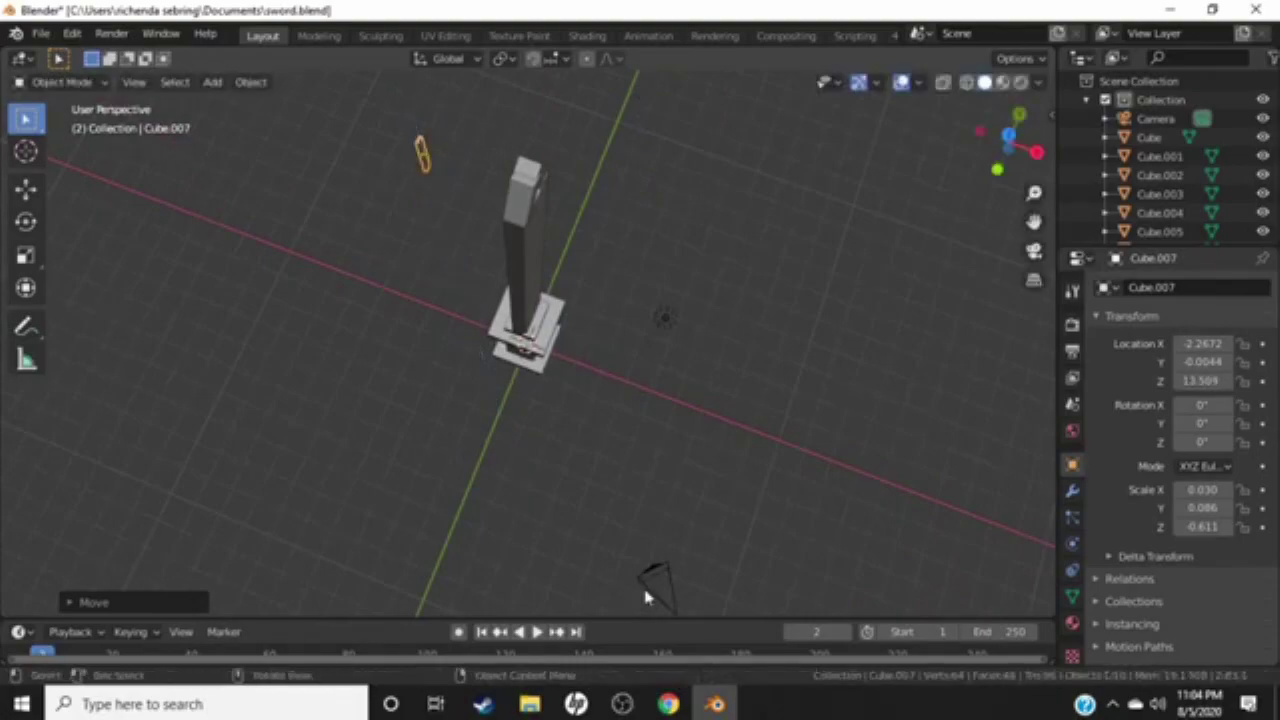
{"action": "key", "text": "g"}
{"action": "key", "text": "z"}
{"action": "left_click", "coordinate": [615, 116]}
- Stretch the strip along Z, narrow it along X, and shift it sideways into place
{"action": "right_click", "coordinate": [615, 116]}
{"action": "key", "text": "Escape"}
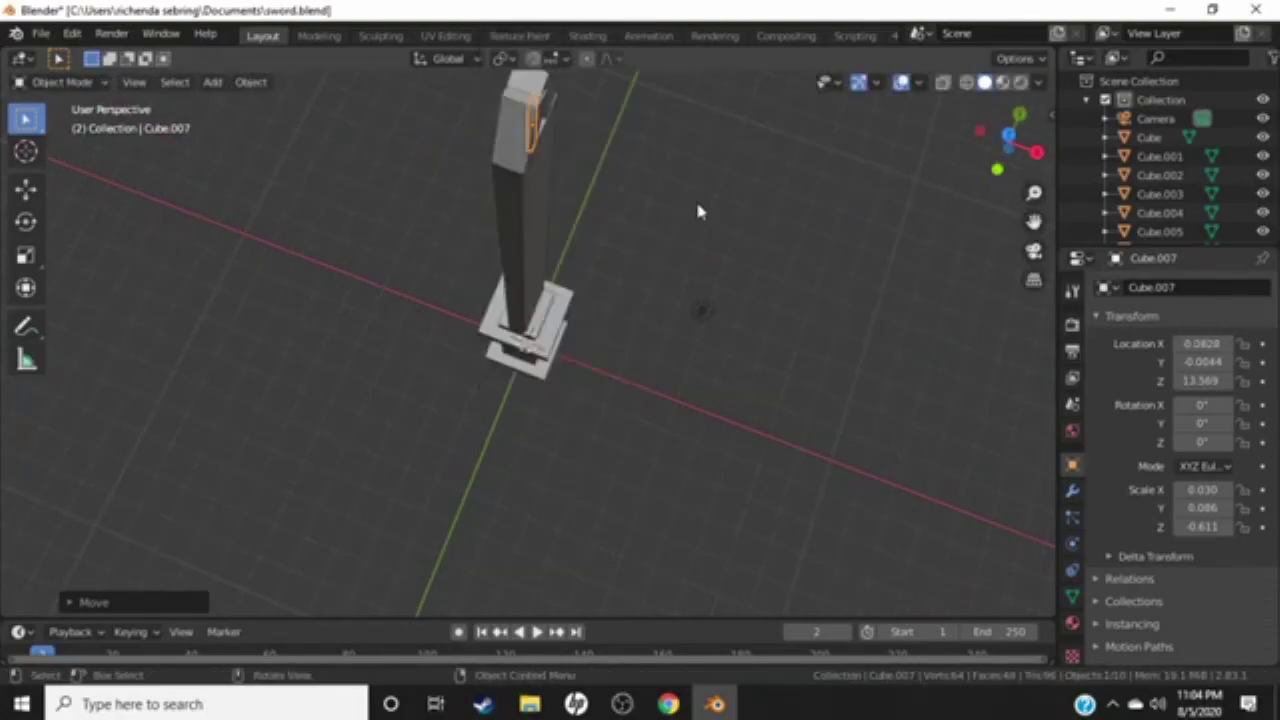
{"action": "middle_click_drag", "start_coordinate": [697, 200], "coordinate": [477, 185]}
{"action": "key", "text": "s"}
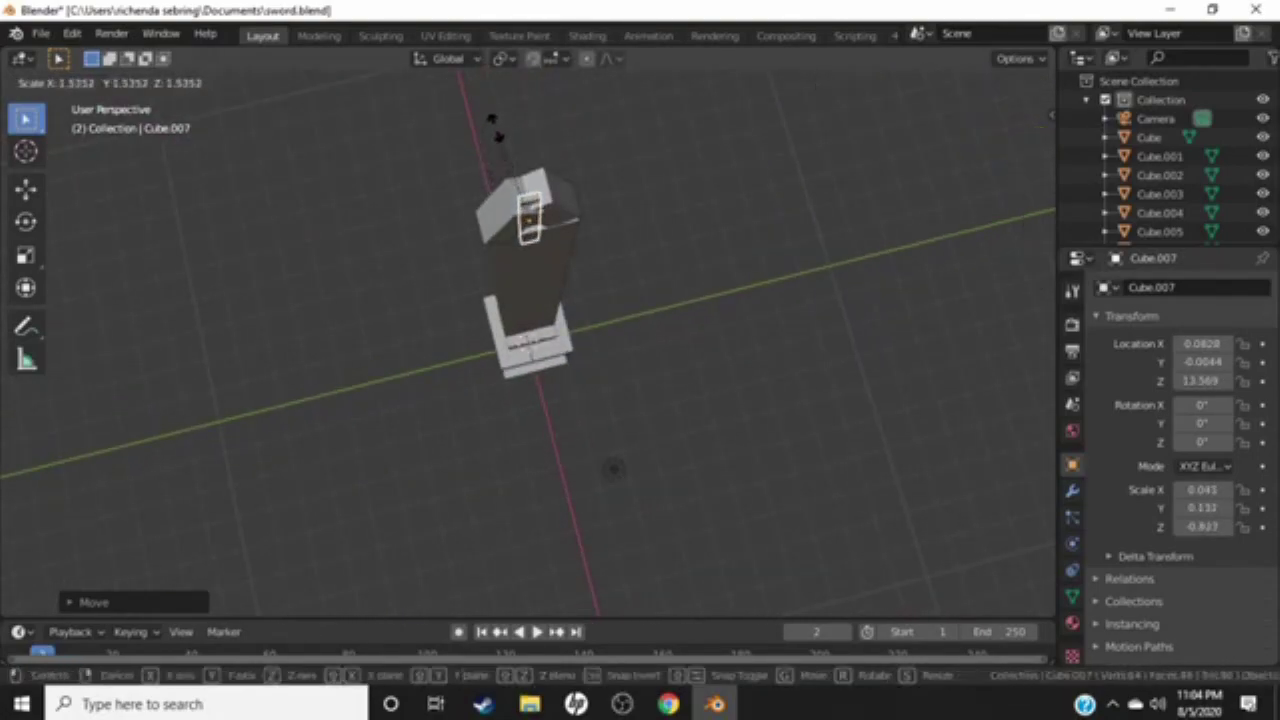
{"action": "key", "text": "z"}
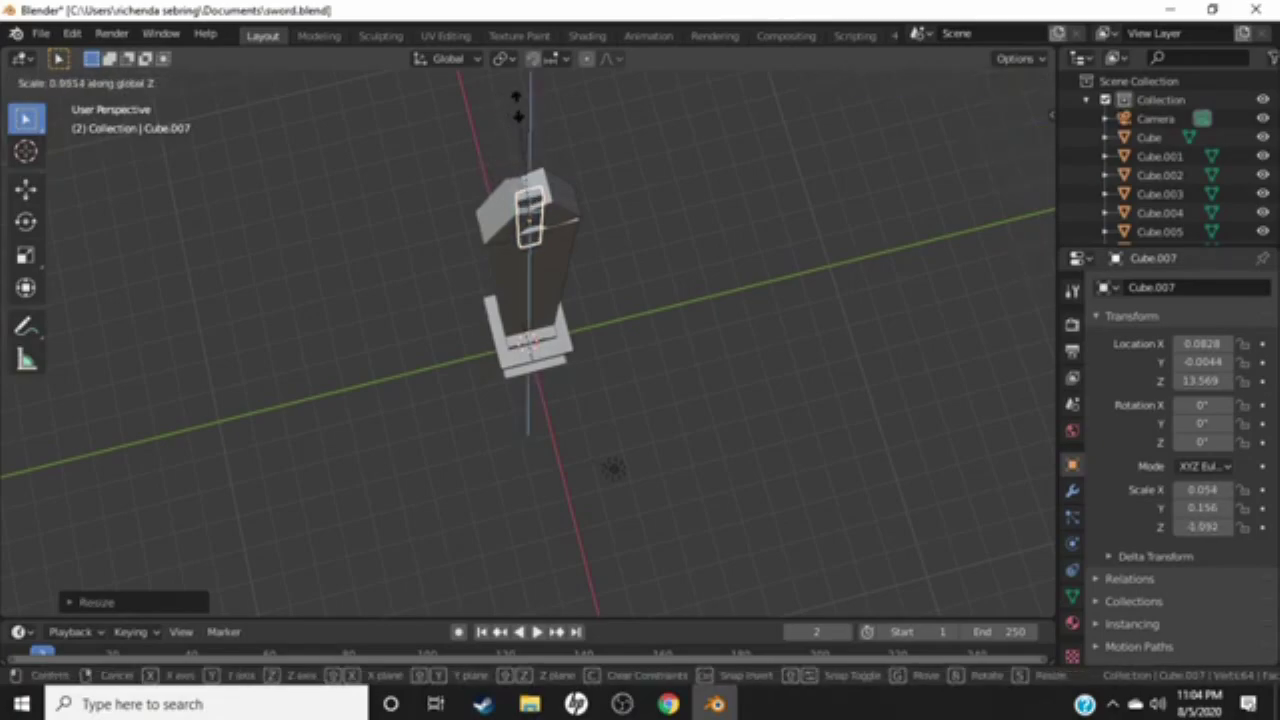
{"action": "left_click", "coordinate": [517, 104]}
{"action": "key", "text": "s"}
{"action": "key", "text": "x"}
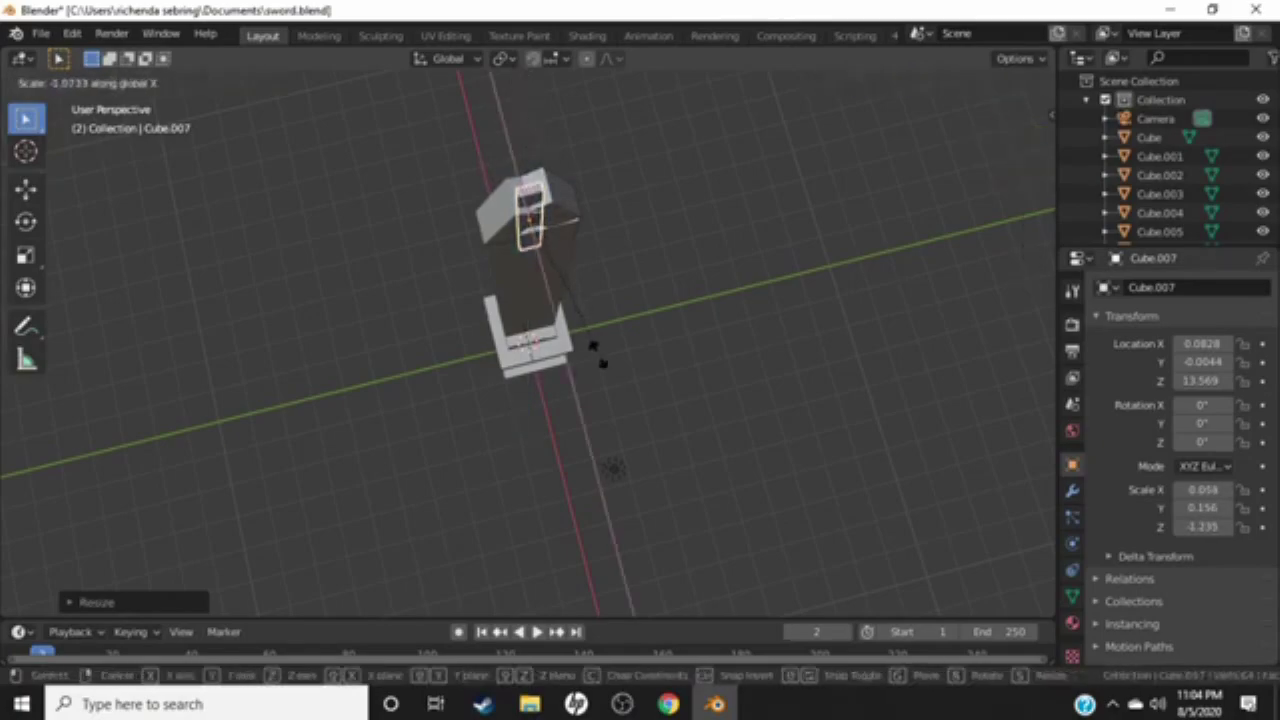
{"action": "left_click", "coordinate": [685, 495]}
{"action": "key", "text": "g"}
{"action": "key", "text": "x"}
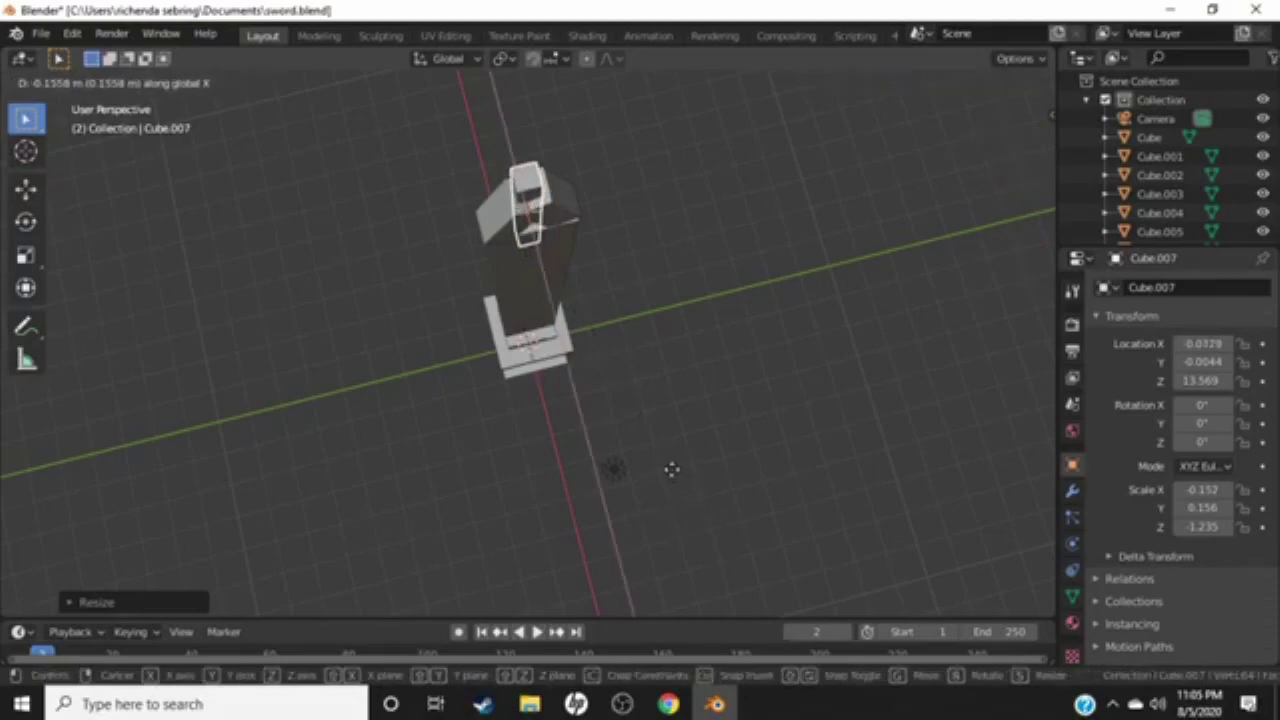
{"action": "left_click", "coordinate": [673, 478]}
{"action": "right_click", "coordinate": [594, 294]}
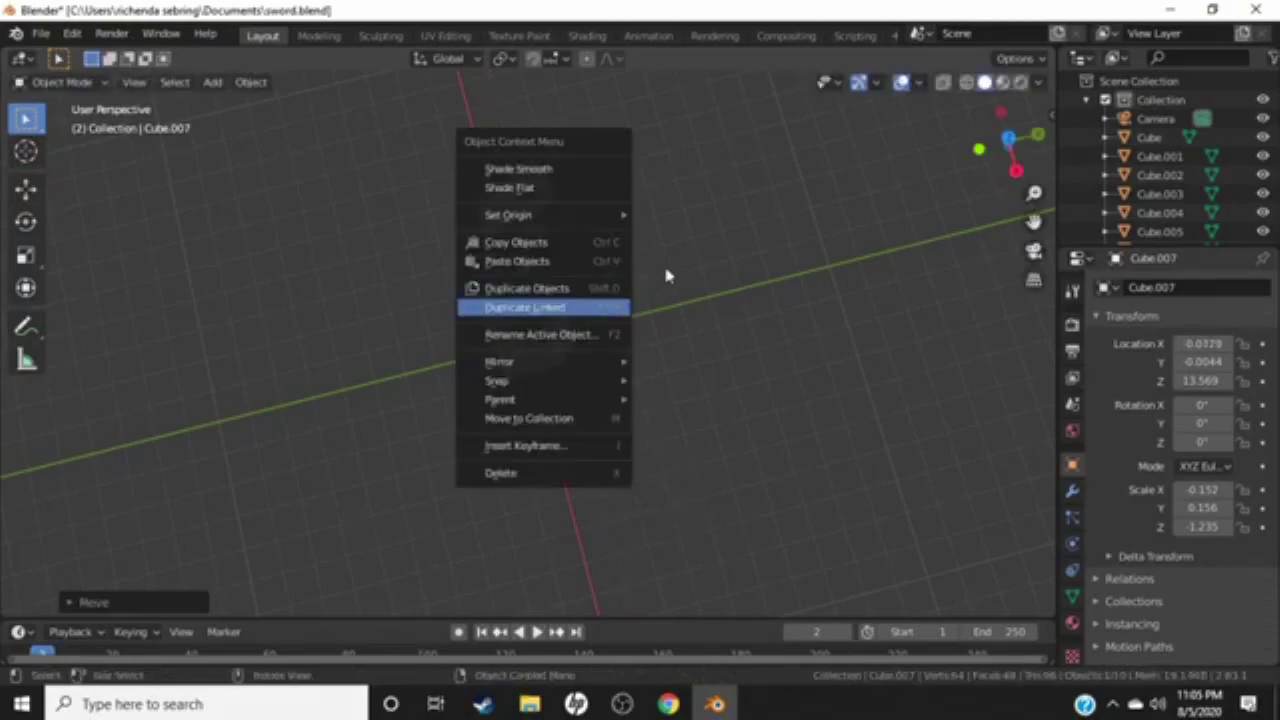
{"action": "mouse_move", "coordinate": [653, 224]}
{"action": "middle_mouse_down"}
{"action": "mouse_move", "coordinate": [651, 171]}
{"action": "mouse_move", "coordinate": [717, 209]}
{"action": "mouse_move", "coordinate": [797, 180]}
{"action": "middle_mouse_up"}
{"action": "mouse_move", "coordinate": [657, 169]}
{"action": "middle_mouse_down"}
{"action": "mouse_move", "coordinate": [701, 170]}
{"action": "mouse_move", "coordinate": [597, 137]}
{"action": "mouse_move", "coordinate": [571, 154]}
{"action": "mouse_move", "coordinate": [556, 193]}
{"action": "mouse_move", "coordinate": [535, 172]}
{"action": "mouse_move", "coordinate": [348, 207]}
{"action": "mouse_move", "coordinate": [220, 203]}
{"action": "mouse_move", "coordinate": [380, 123]}
{"action": "mouse_move", "coordinate": [400, 162]}
{"action": "middle_mouse_up"}
{"action": "scroll", "coordinate": [412, 175], "scroll_direction": "down", "scroll_amount": 2}
{"action": "scroll", "coordinate": [432, 195], "scroll_direction": "down", "scroll_amount": 2}
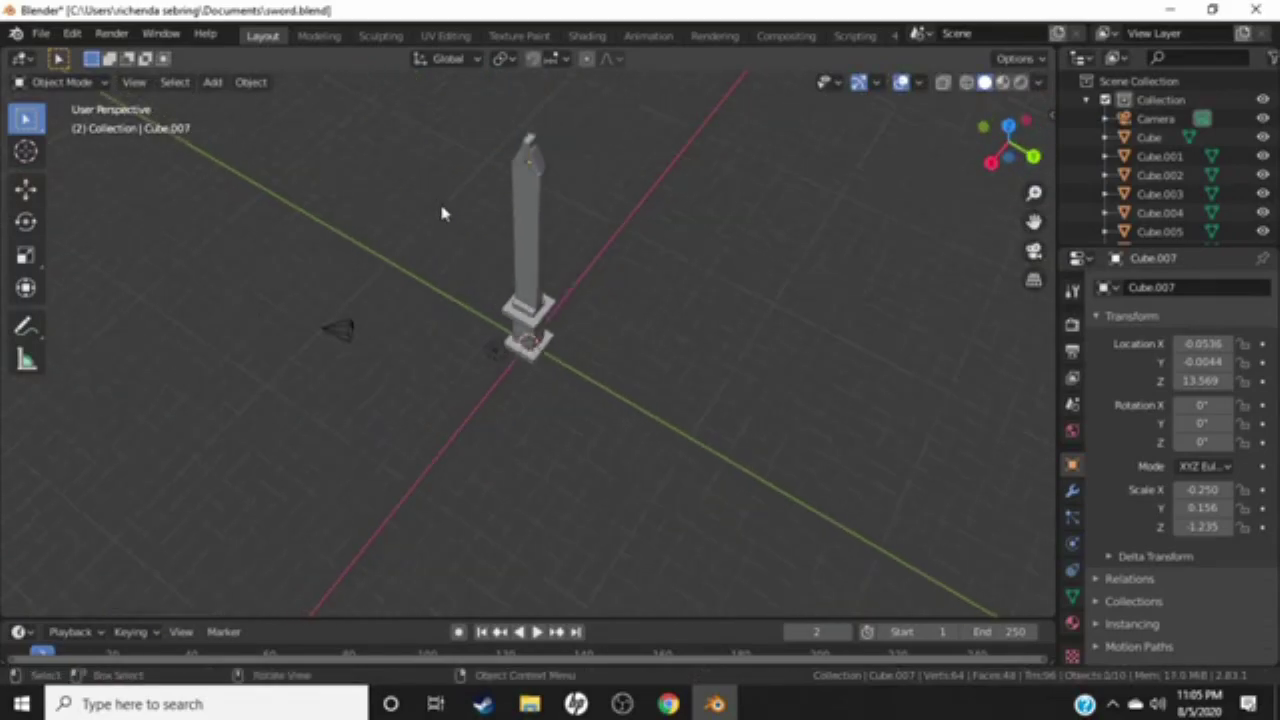
{"action": "mouse_move", "coordinate": [460, 218]}
{"action": "middle_mouse_down"}
{"action": "mouse_move", "coordinate": [697, 201]}
{"action": "mouse_move", "coordinate": [749, 220]}
{"action": "mouse_move", "coordinate": [614, 183]}
{"action": "mouse_move", "coordinate": [489, 206]}
{"action": "mouse_move", "coordinate": [386, 200]}
{"action": "mouse_move", "coordinate": [503, 186]}
{"action": "mouse_move", "coordinate": [715, 224]}
{"action": "mouse_move", "coordinate": [799, 188]}
{"action": "mouse_move", "coordinate": [890, 180]}
{"action": "middle_mouse_up"}
- Select the blade Cube.004 and browse the Properties tabs to its Material tab, showing the white default material
{"action": "left_click", "coordinate": [533, 182]}
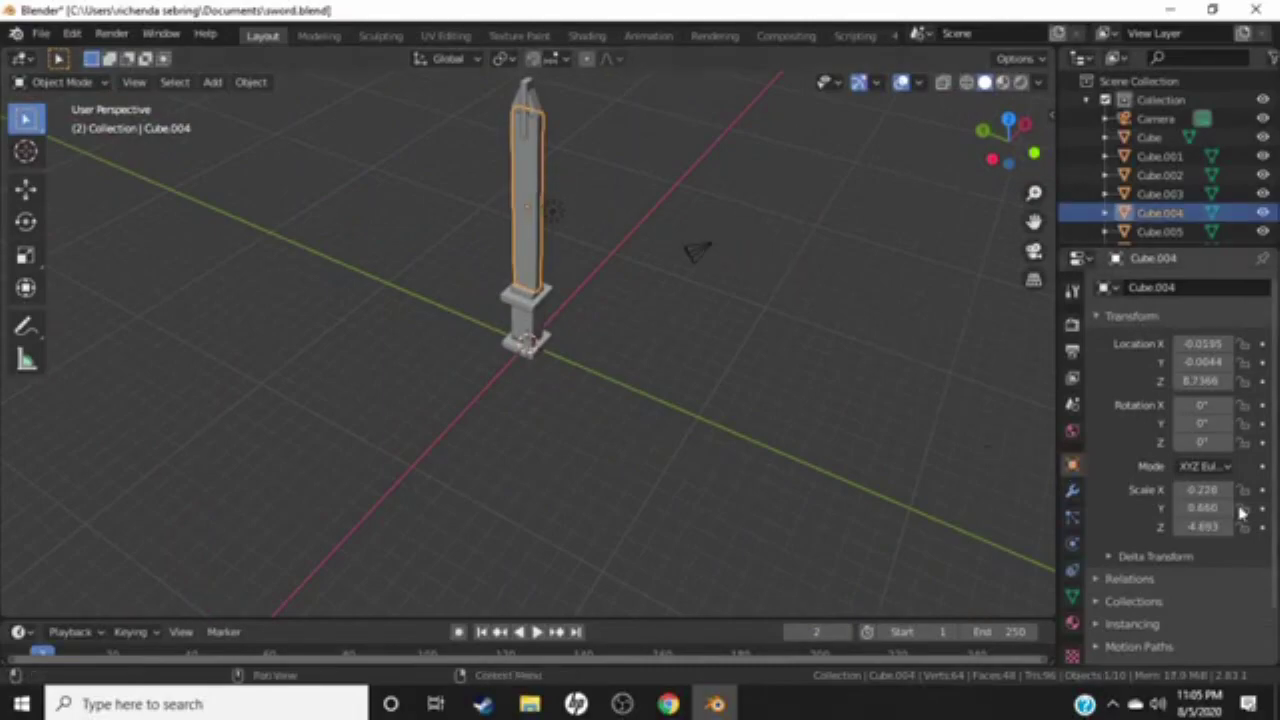
{"action": "scroll", "coordinate": [1218, 512], "scroll_direction": "down", "scroll_amount": 1}
{"action": "scroll", "coordinate": [1218, 525], "scroll_direction": "down", "scroll_amount": 1}
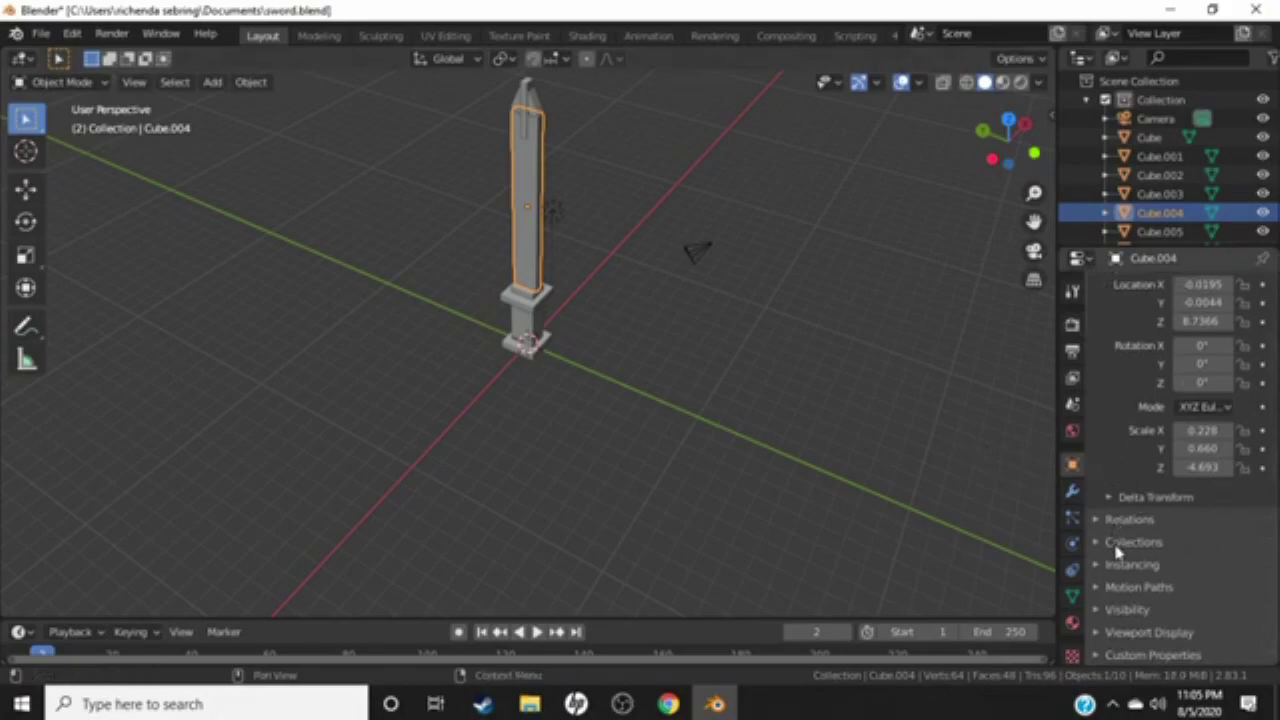
{"action": "left_click", "coordinate": [1074, 408]}
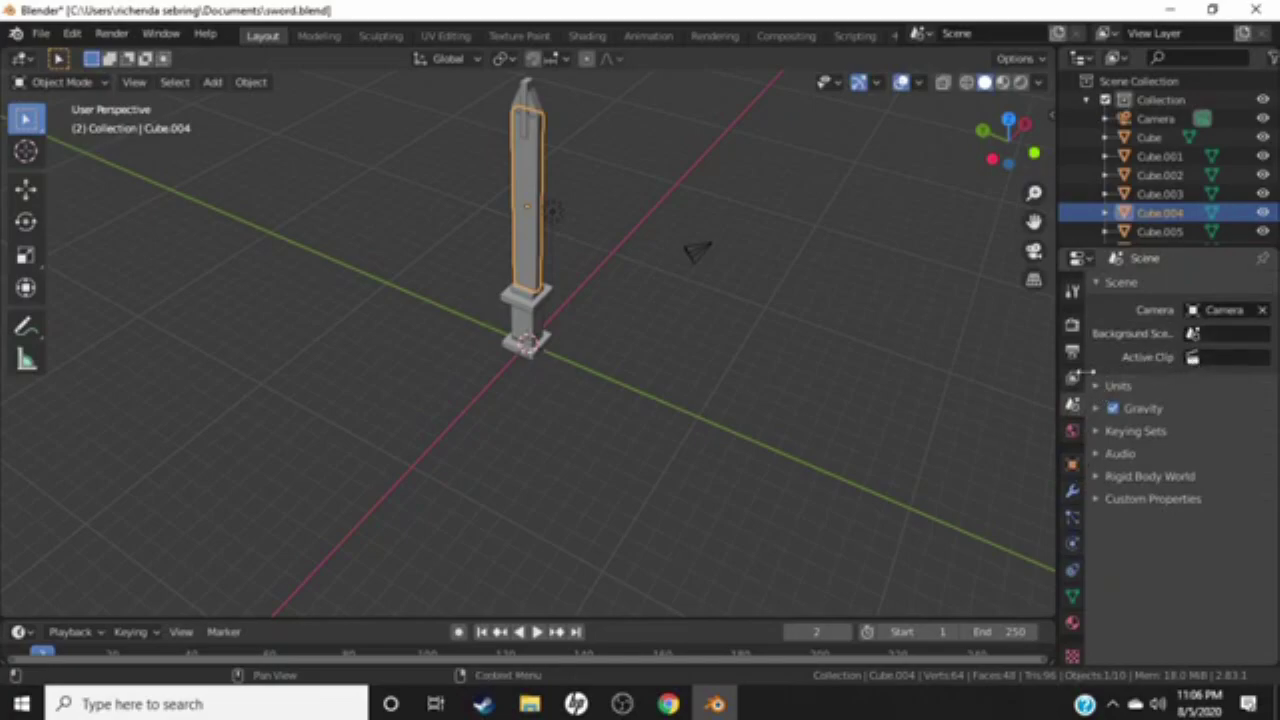
{"action": "left_click", "coordinate": [1074, 292]}
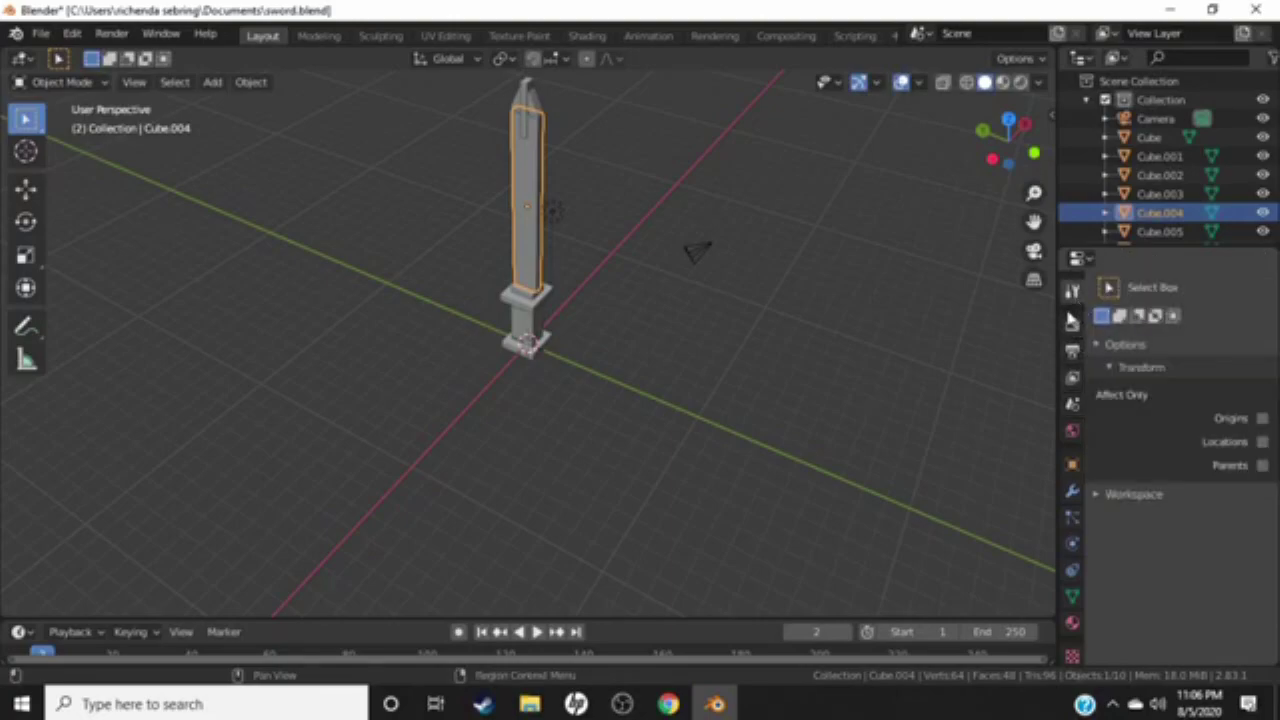
{"action": "left_click", "coordinate": [1072, 325]}
{"action": "scroll", "coordinate": [1077, 365], "scroll_direction": "down", "scroll_amount": 1}
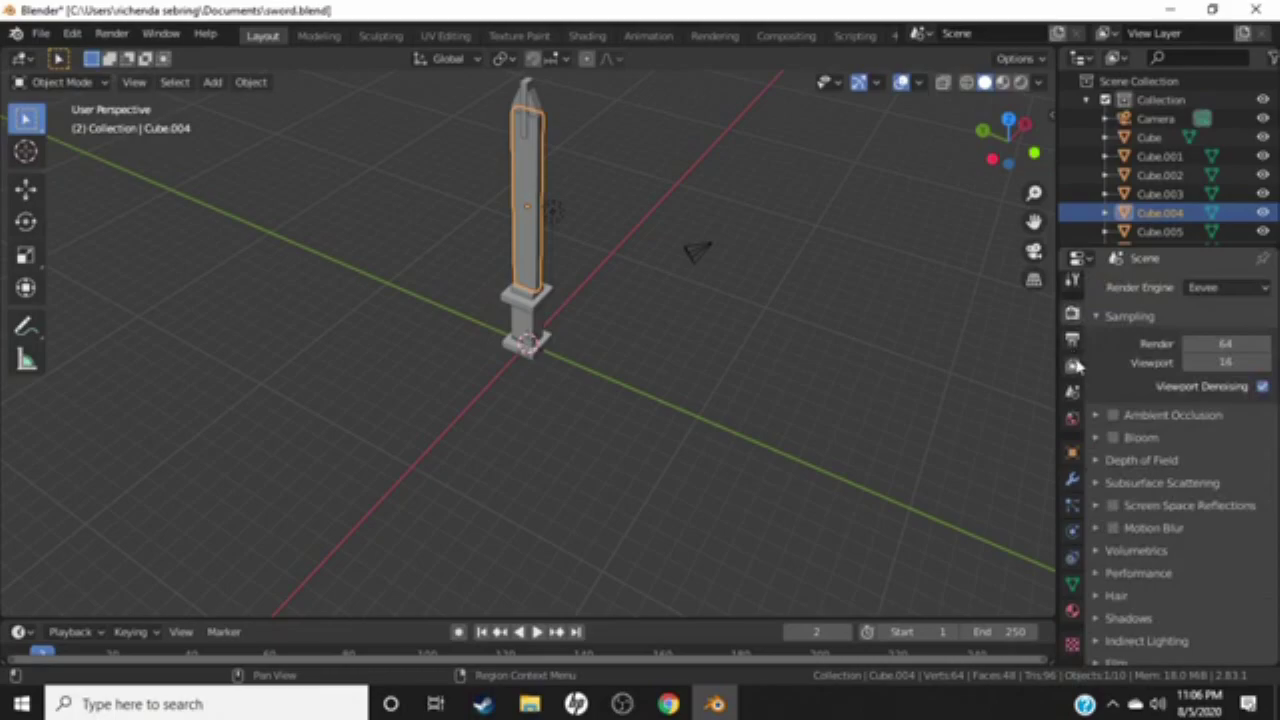
{"action": "left_click", "coordinate": [1073, 644]}
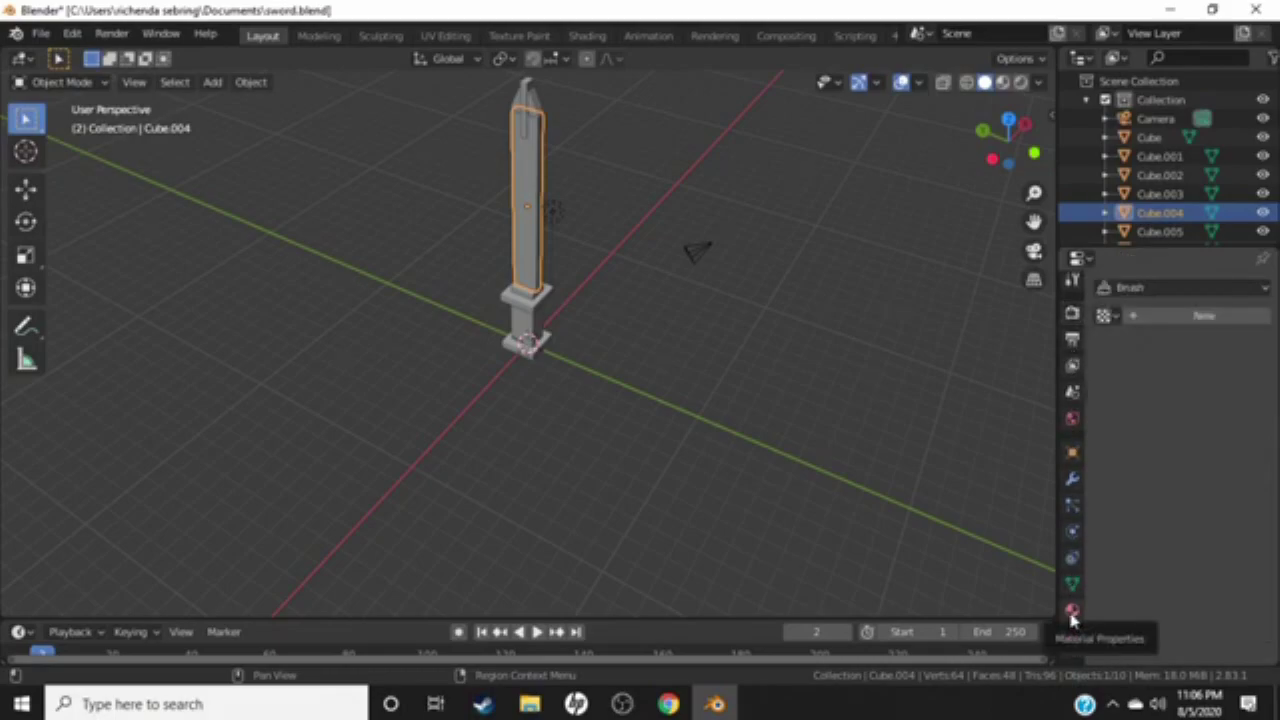
{"action": "left_click", "coordinate": [1072, 613]}
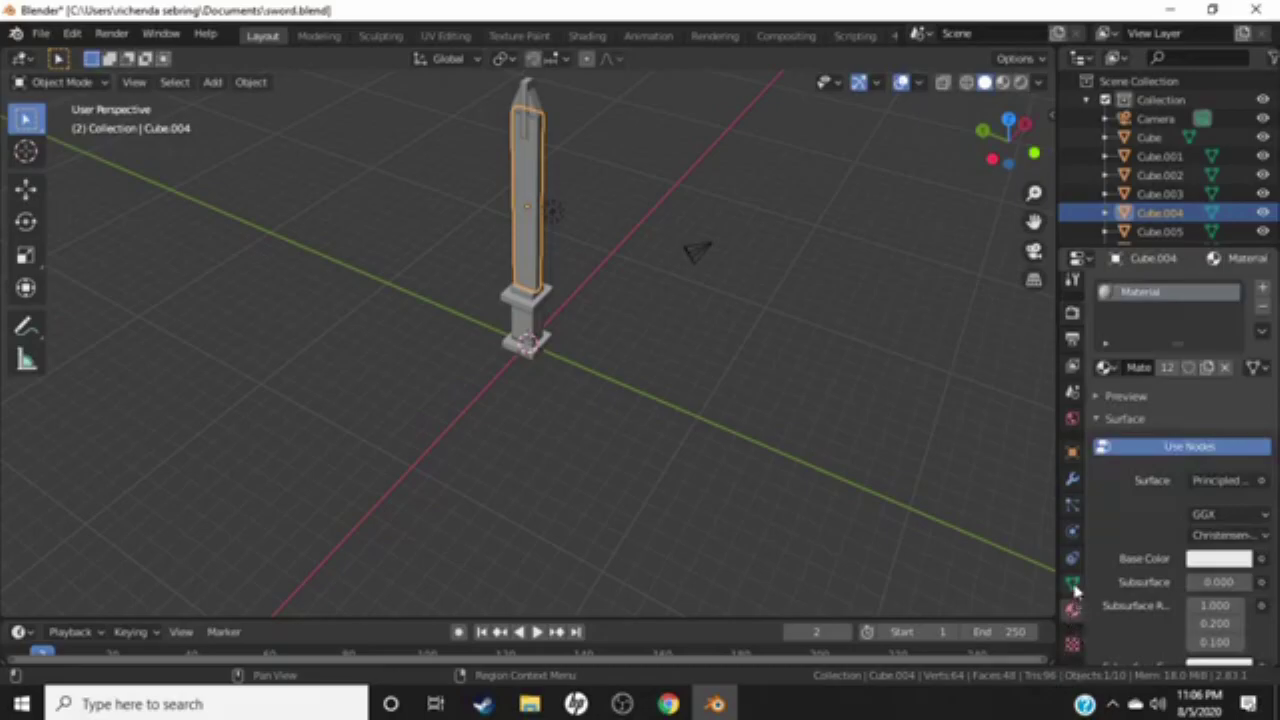